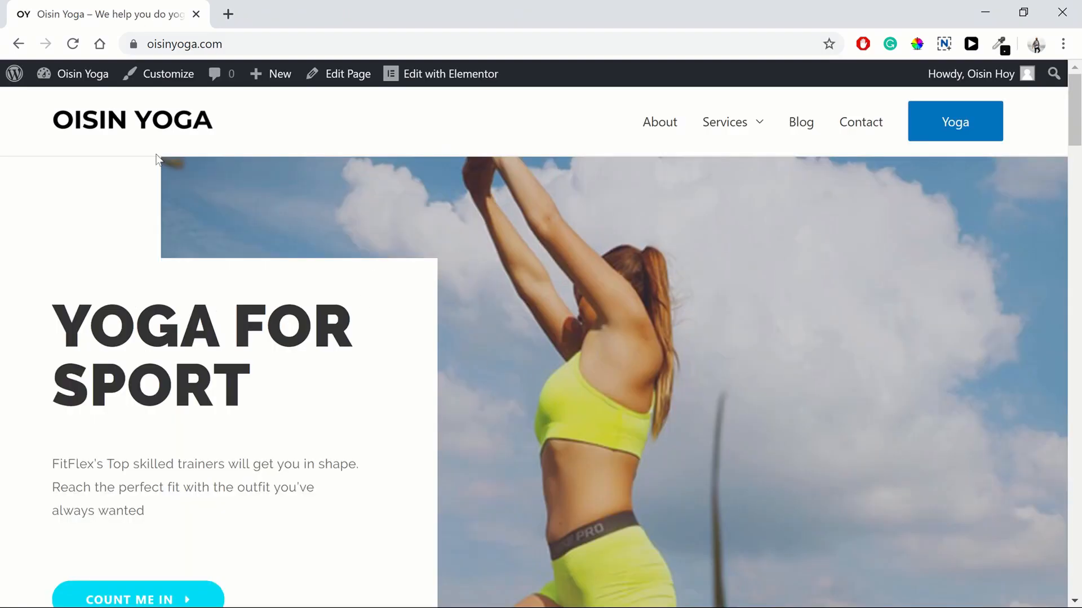
# Step: Install the Astra Starter Sites importer from Astra Options and pick Elementor as the page builder
pyautogui.click(74, 75)
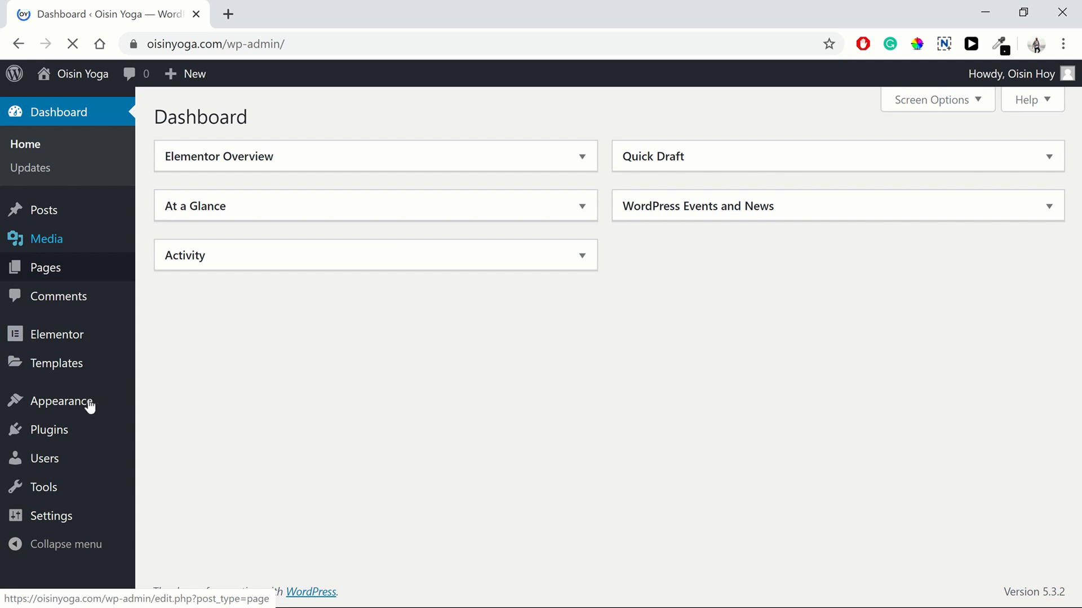
pyautogui.moveTo(82, 402)
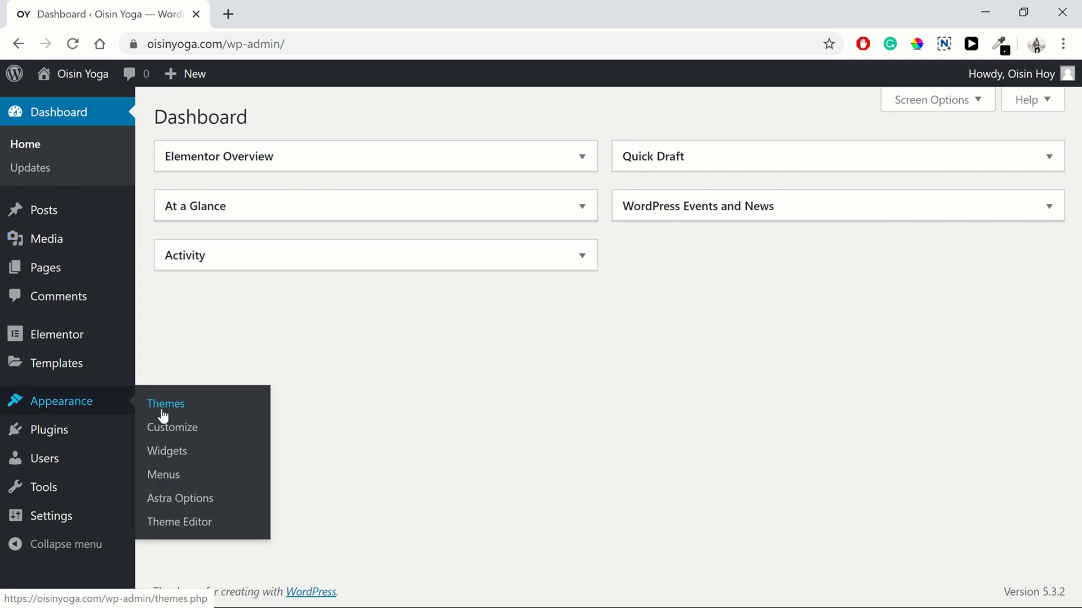
pyautogui.click(174, 506)
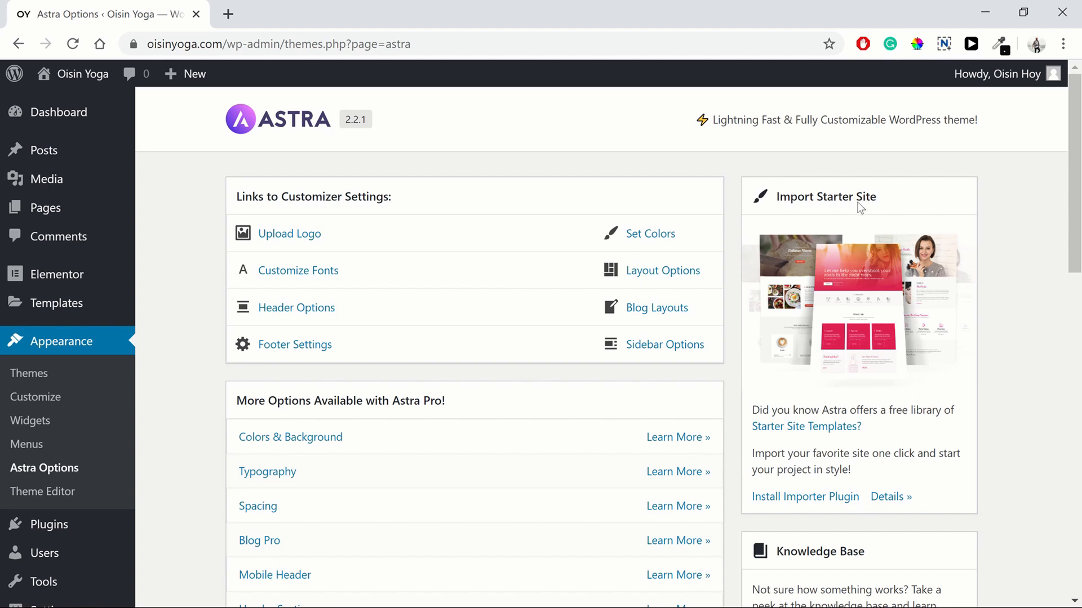
pyautogui.click(796, 502)
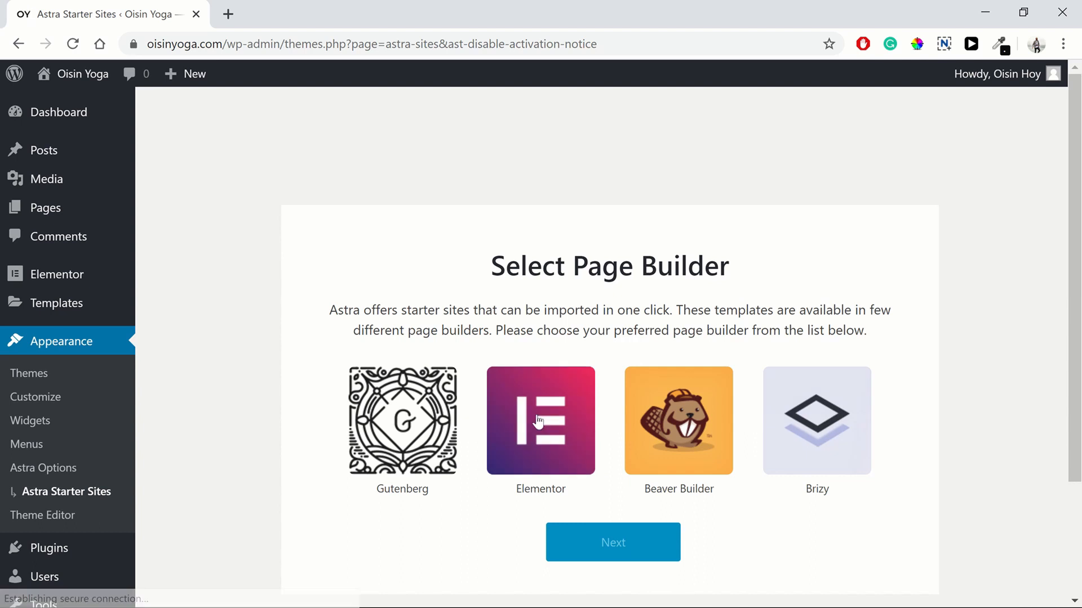
pyautogui.click(540, 428)
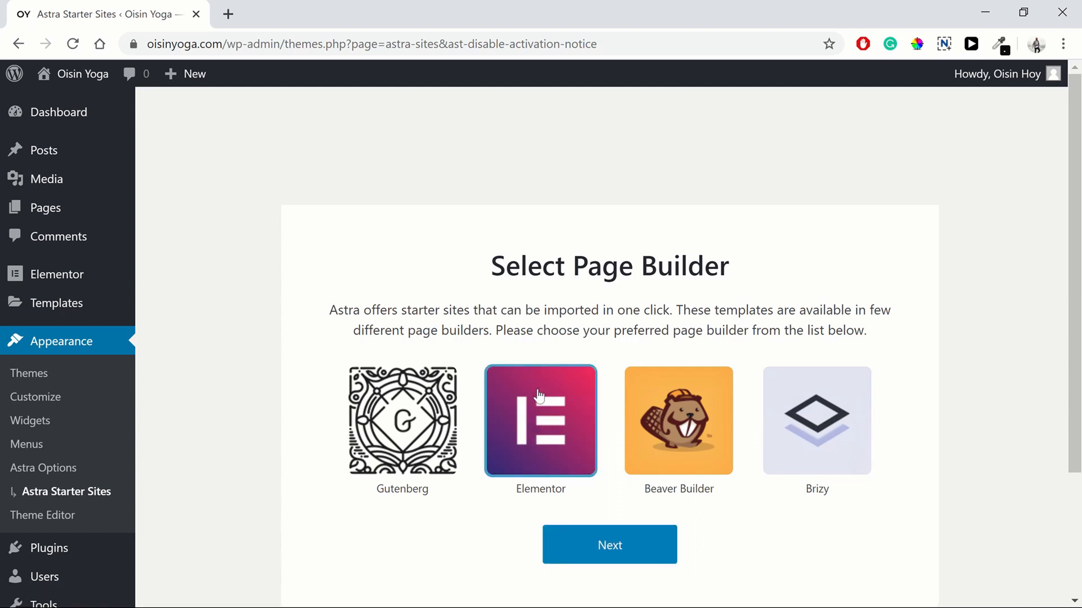
# Step: Filter the Elementor starter templates to Free ones and find the Accountant card
pyautogui.click(608, 554)
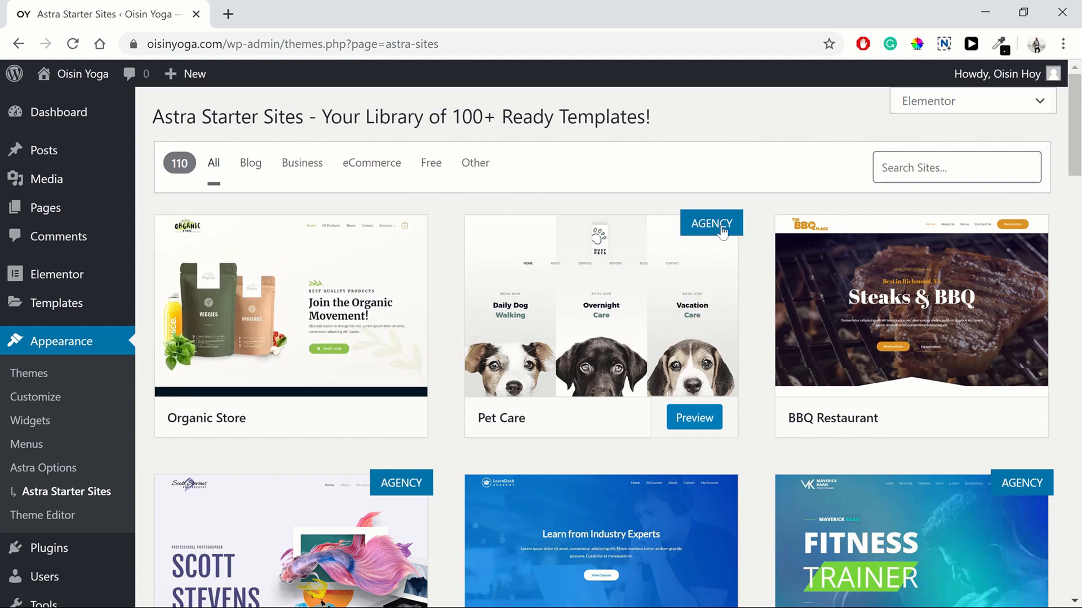
pyautogui.scroll(-5, 771, 316)
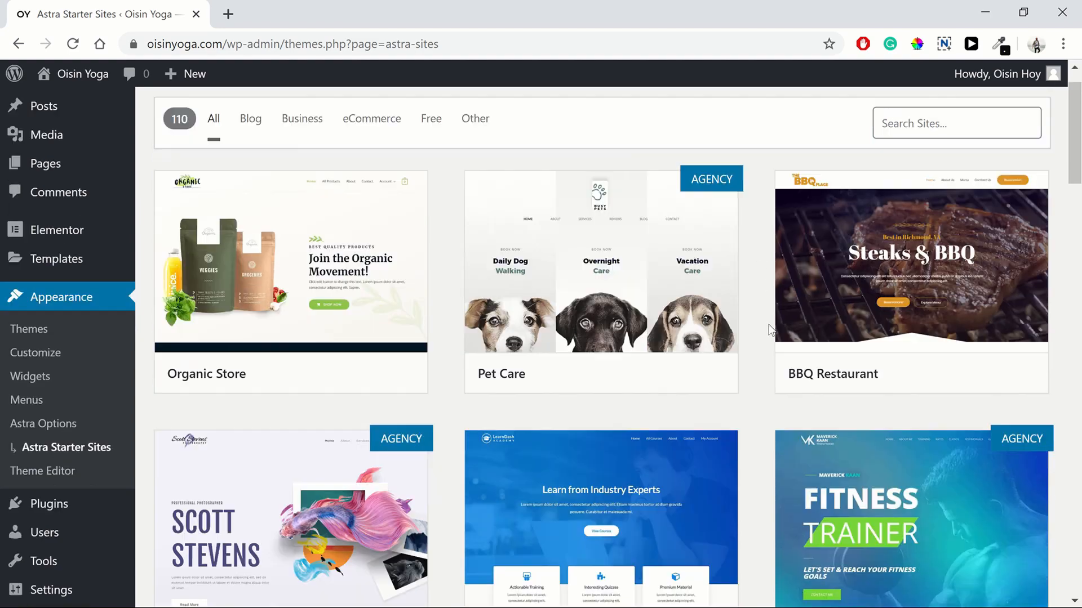
pyautogui.scroll(5, 771, 331)
pyautogui.scroll(-20, 769, 332)
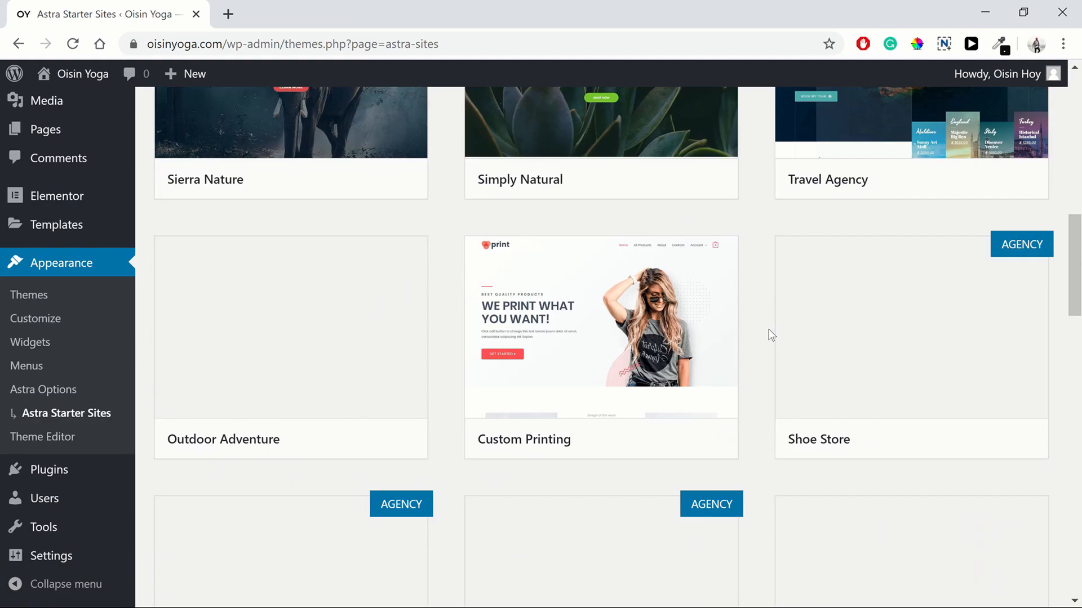
pyautogui.scroll(20, 771, 334)
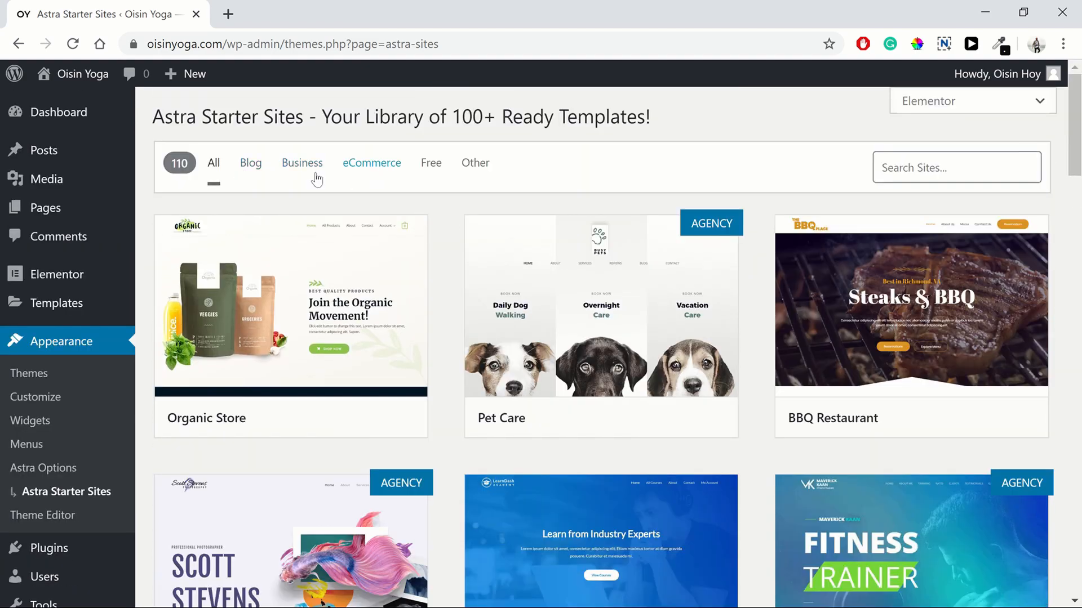
pyautogui.click(431, 168)
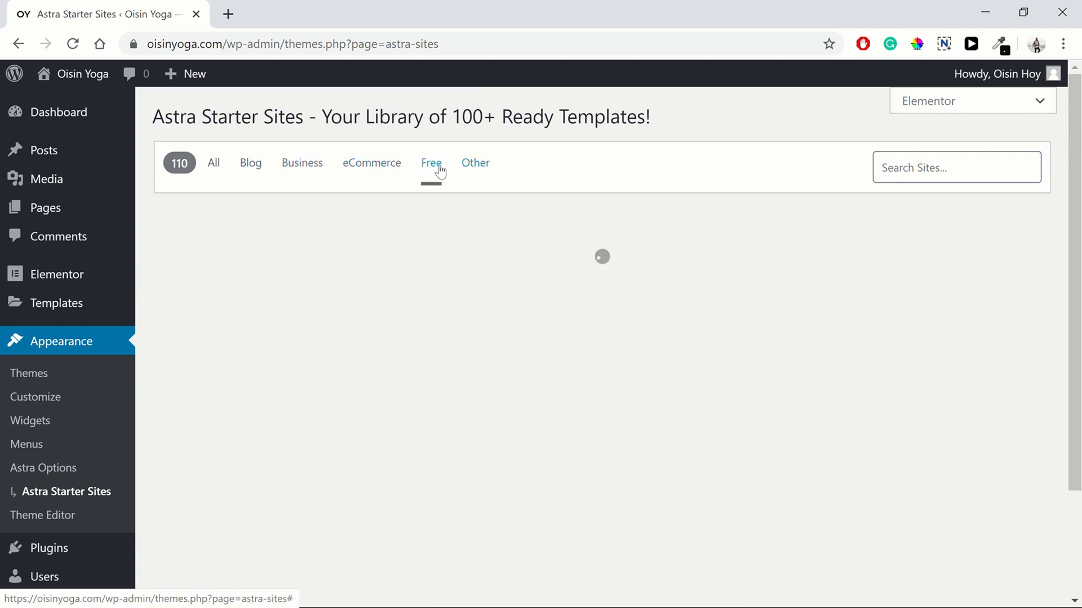
pyautogui.scroll(-10, 677, 303)
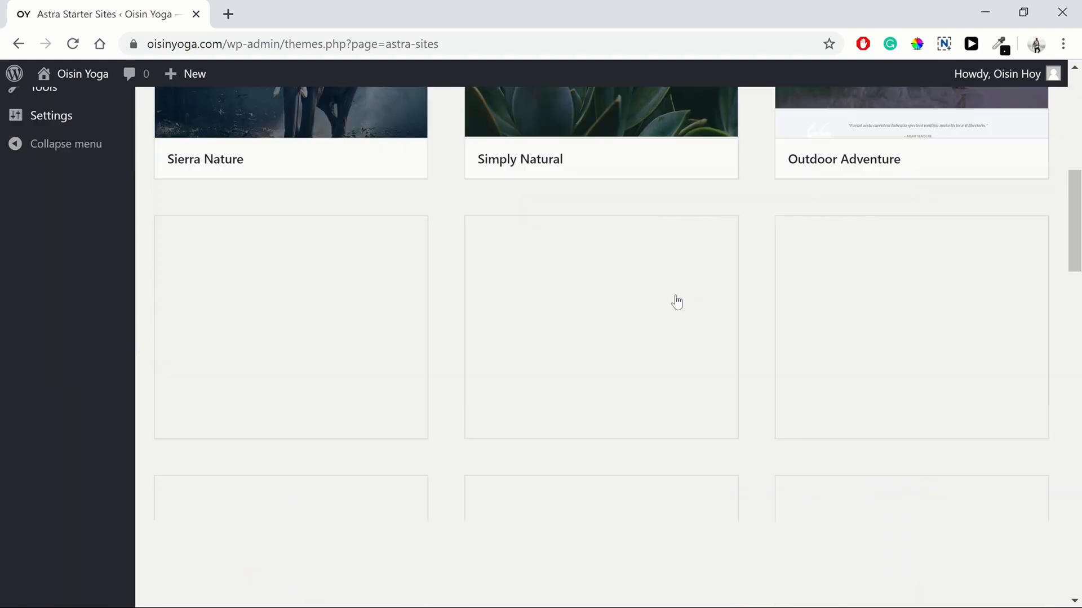
pyautogui.scroll(-10, 677, 302)
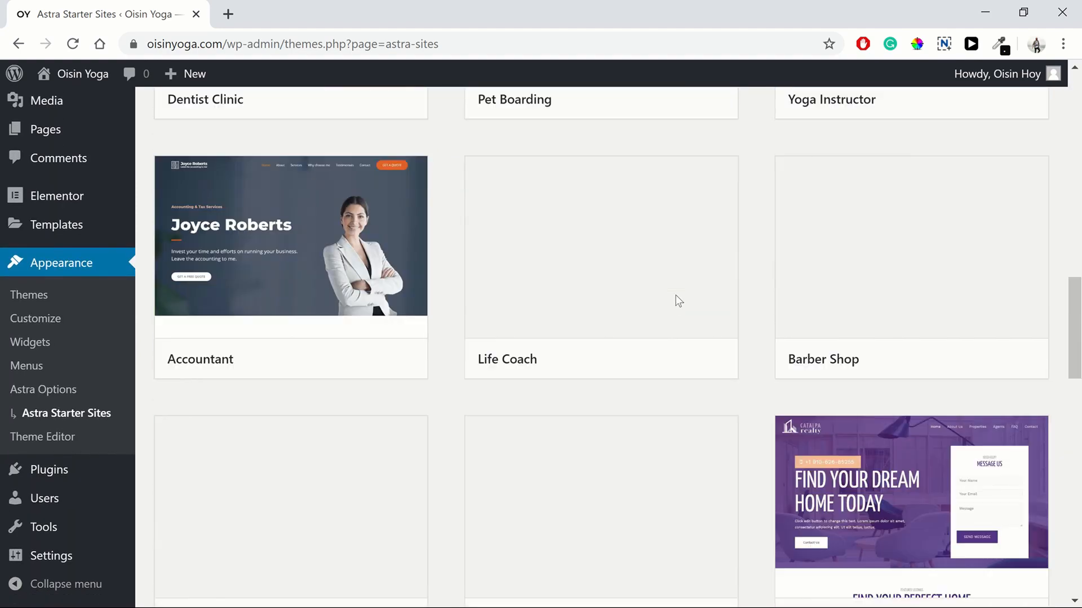
pyautogui.scroll(-9, 678, 300)
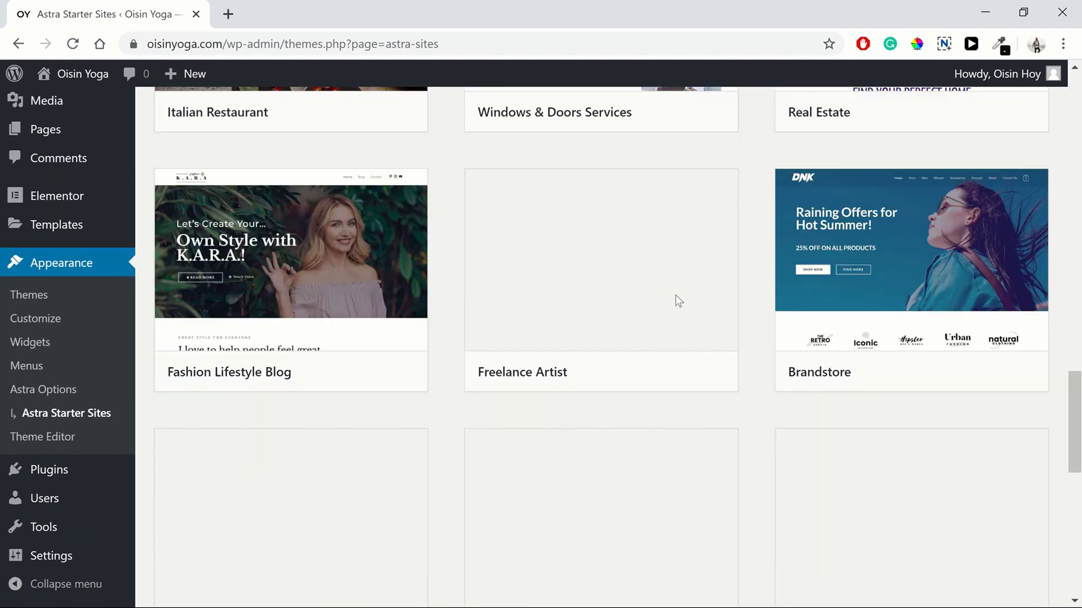
pyautogui.scroll(13, 677, 300)
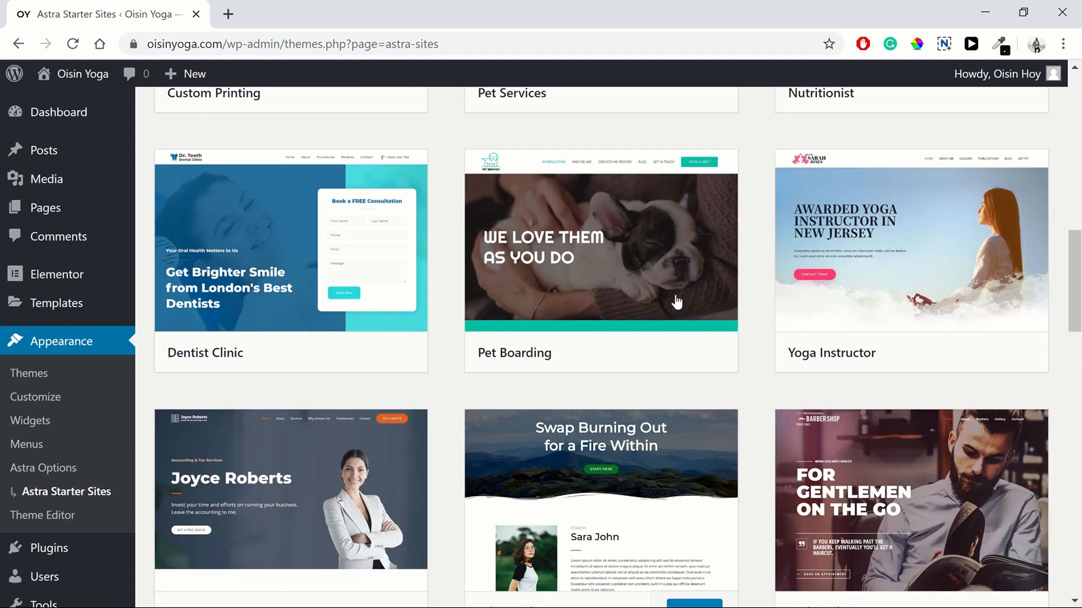
pyautogui.scroll(-2, 676, 302)
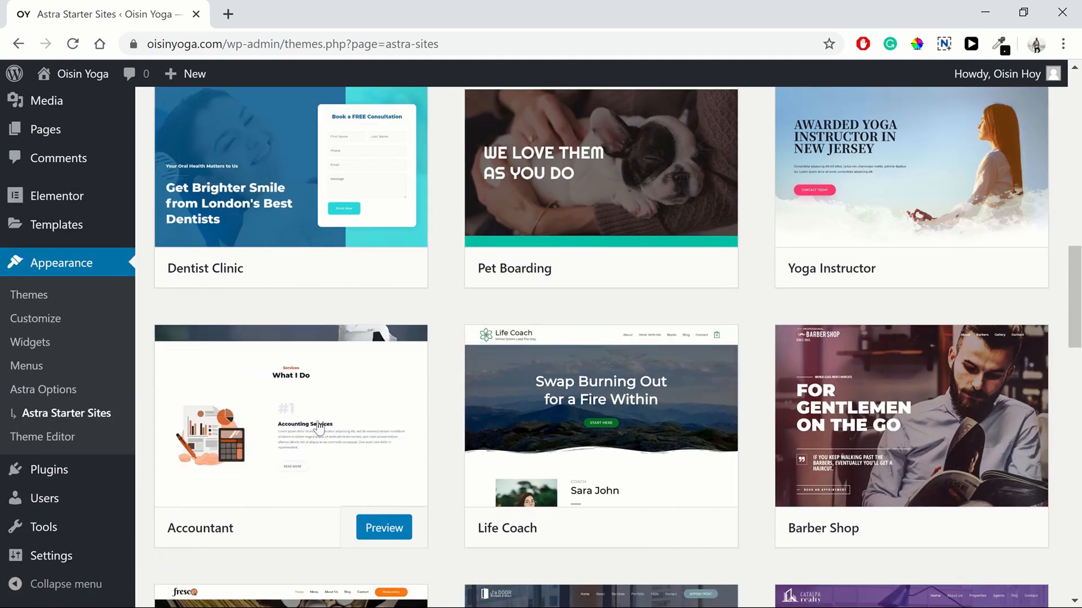
# Step: Preview the Accountant template and scroll through its home page
pyautogui.click(372, 532)
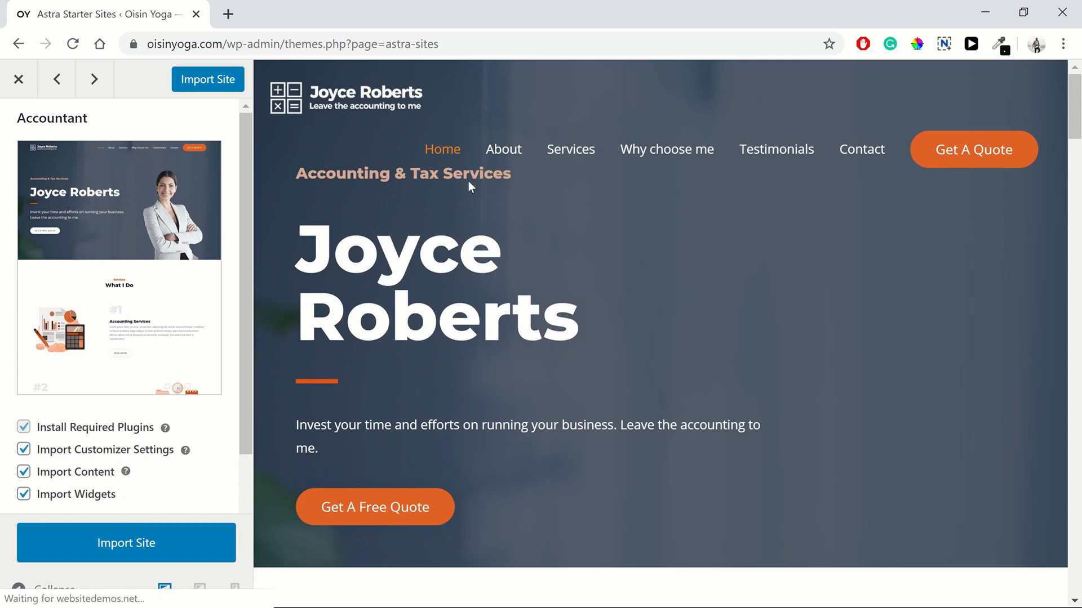
pyautogui.scroll(-1, 839, 284)
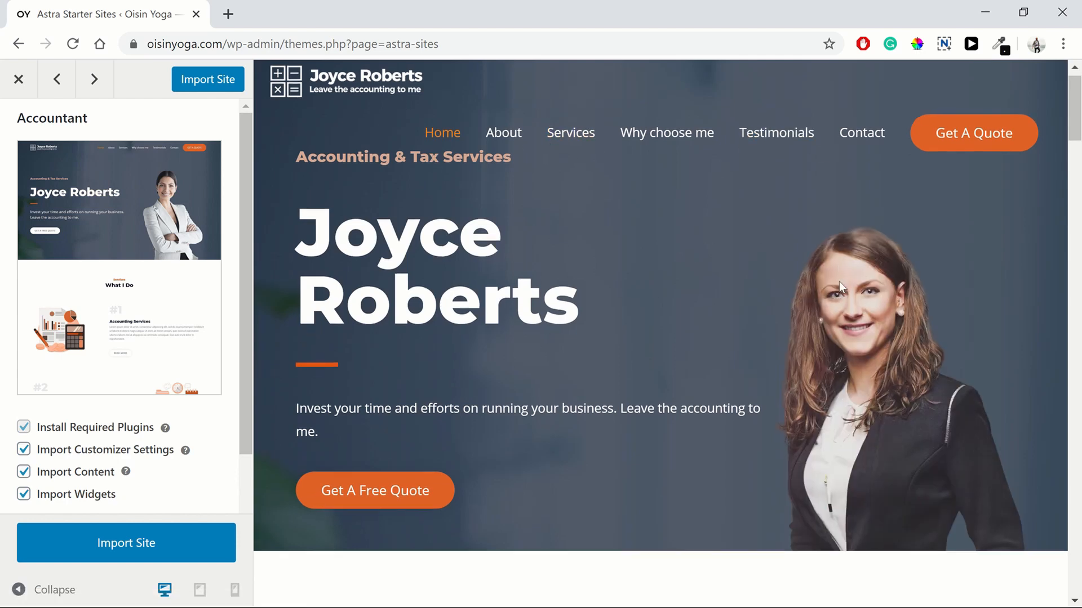
pyautogui.scroll(-7, 839, 282)
pyautogui.scroll(-5, 794, 284)
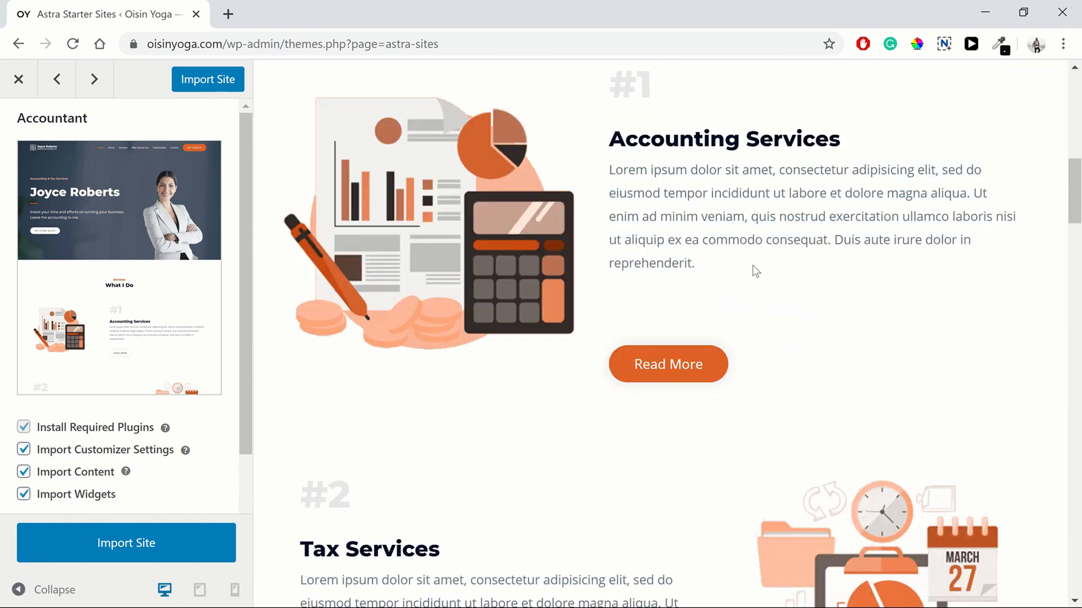
pyautogui.scroll(-15, 753, 266)
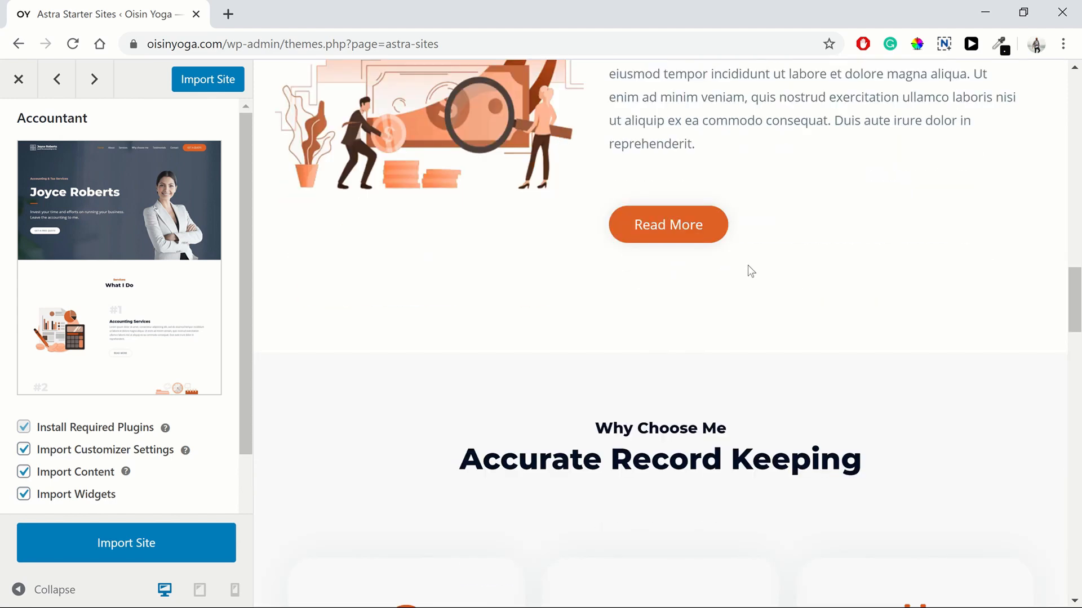
pyautogui.scroll(-20, 775, 292)
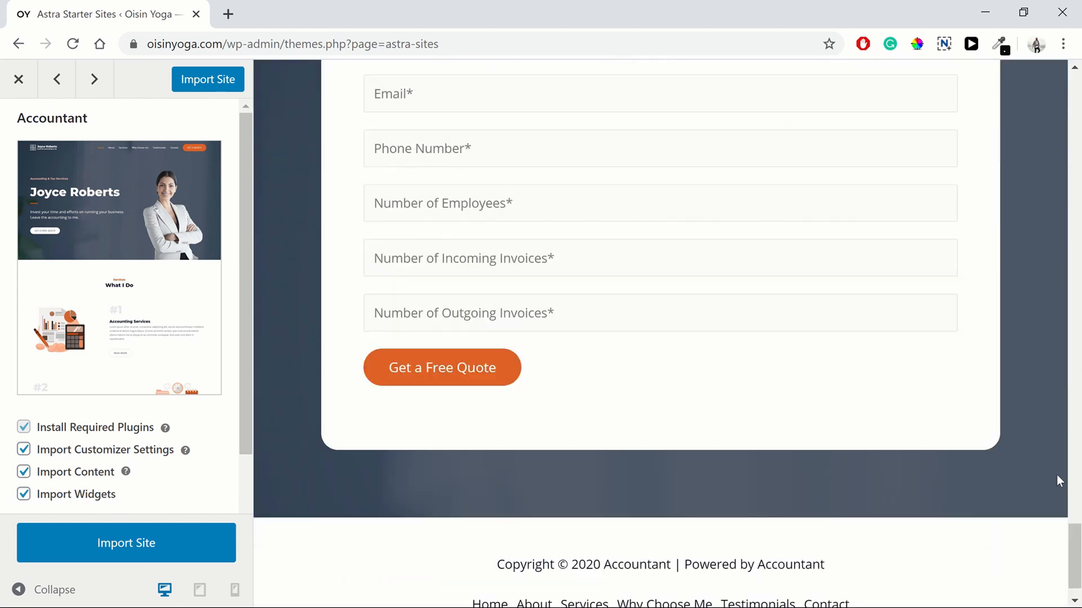
pyautogui.scroll(10, 430, 536)
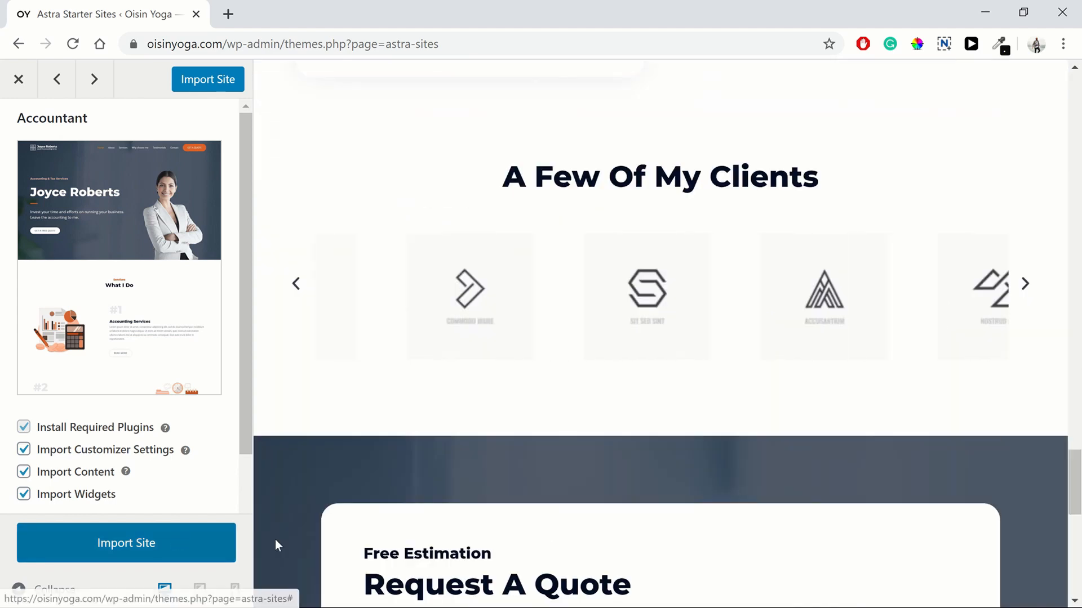
pyautogui.moveTo(1075, 504); pyautogui.dragTo(1034, 80)
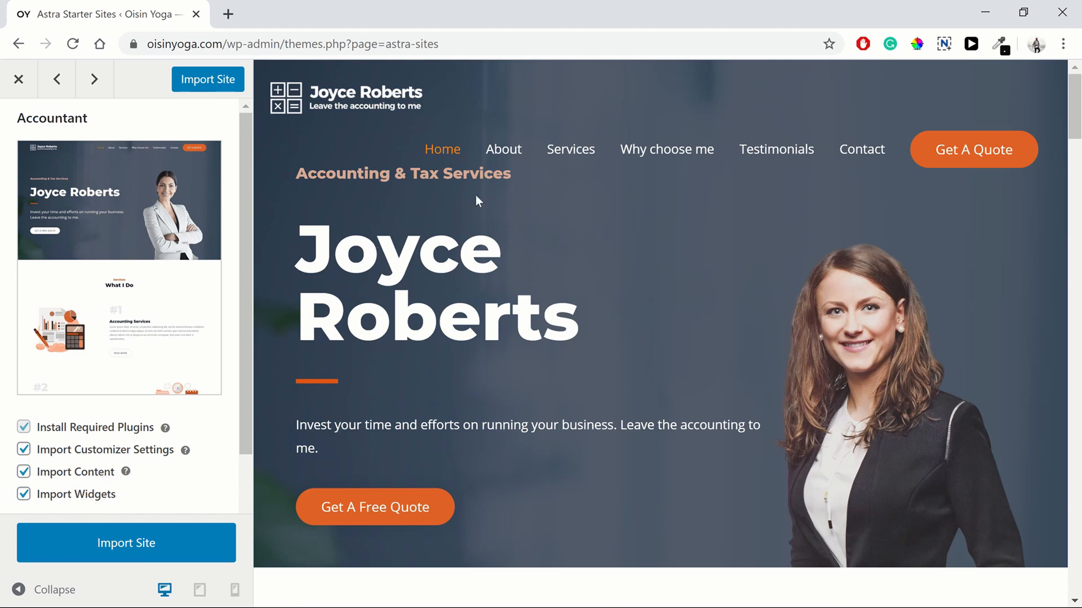
# Step: View the Accountant template's About Me page in the preview
pyautogui.click(484, 152)
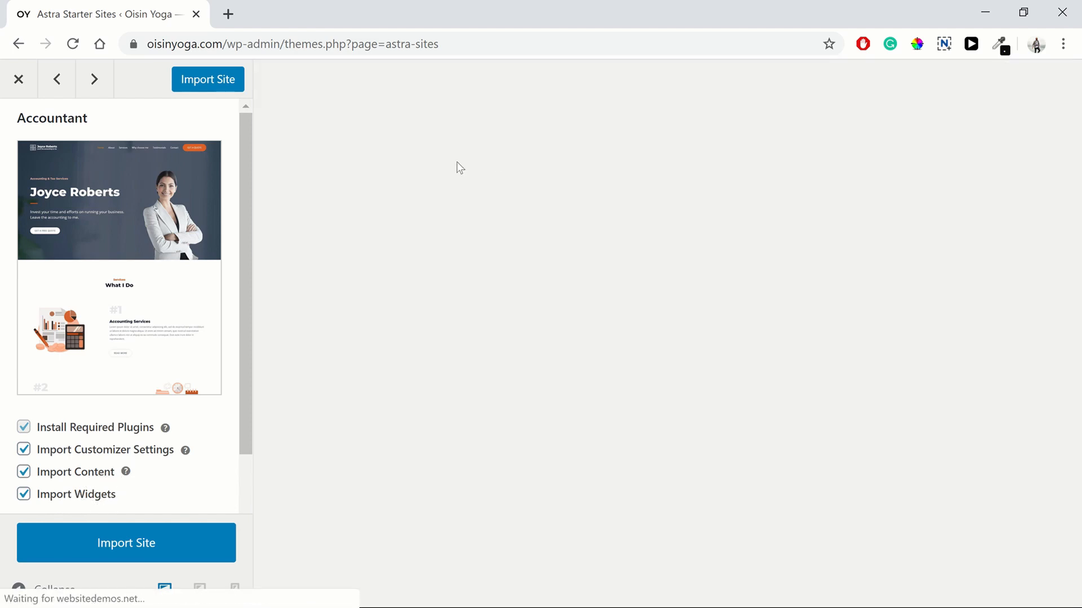
pyautogui.scroll(-12, 662, 322)
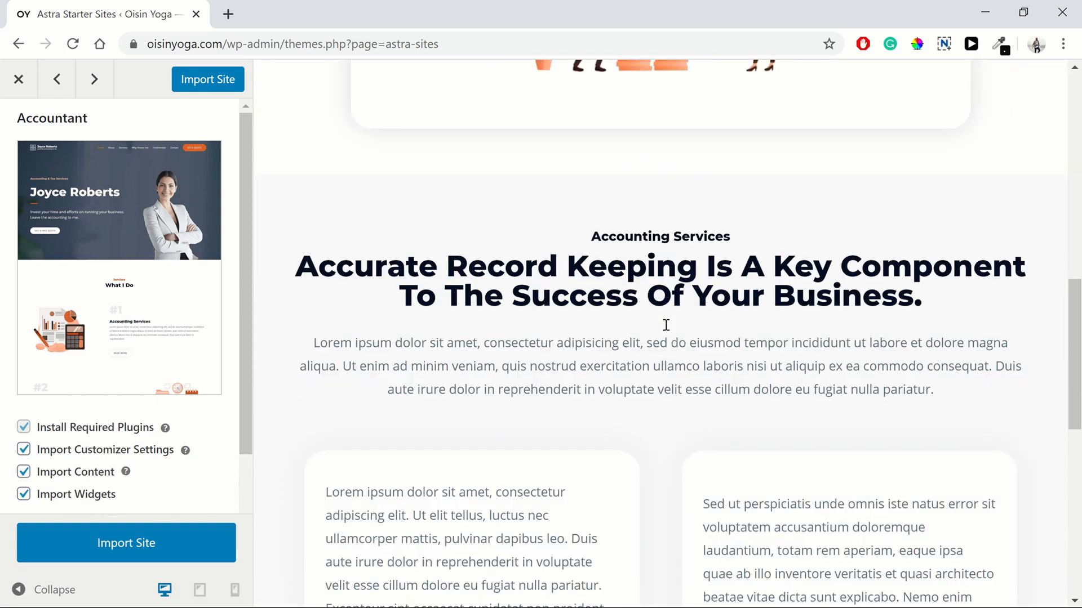
pyautogui.scroll(-10, 666, 325)
pyautogui.scroll(20, 664, 321)
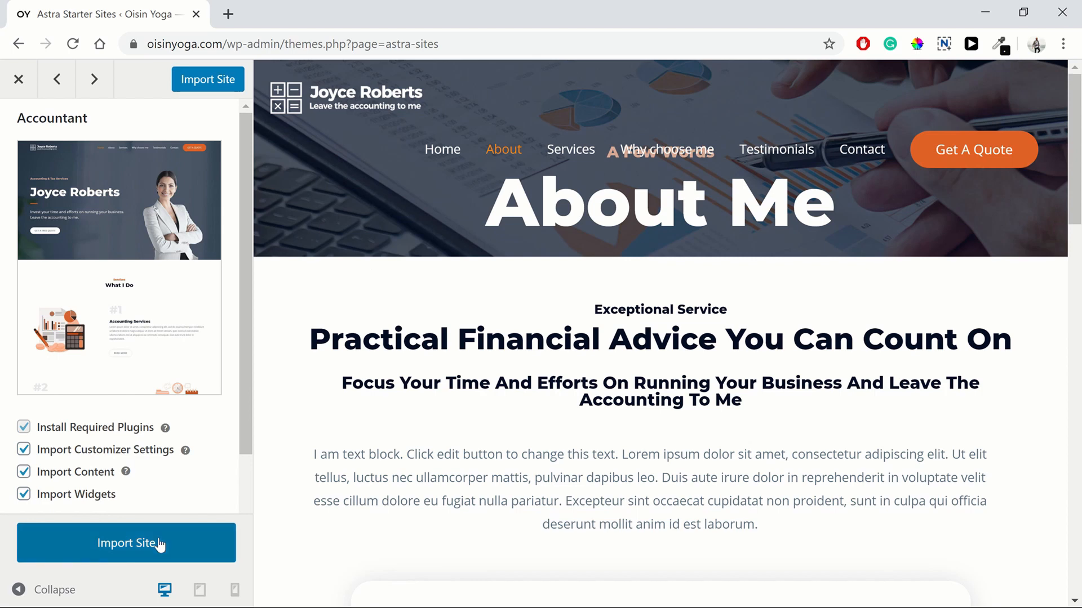
# Step: Import the Accountant starter site and view the live site in a new tab
pyautogui.click(130, 532)
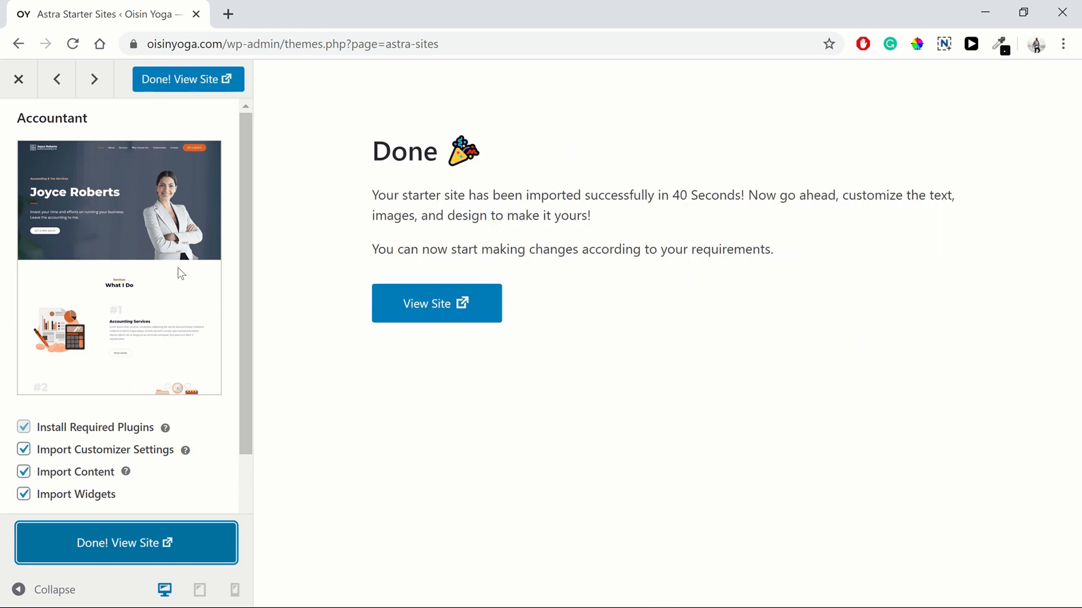
pyautogui.click(435, 316)
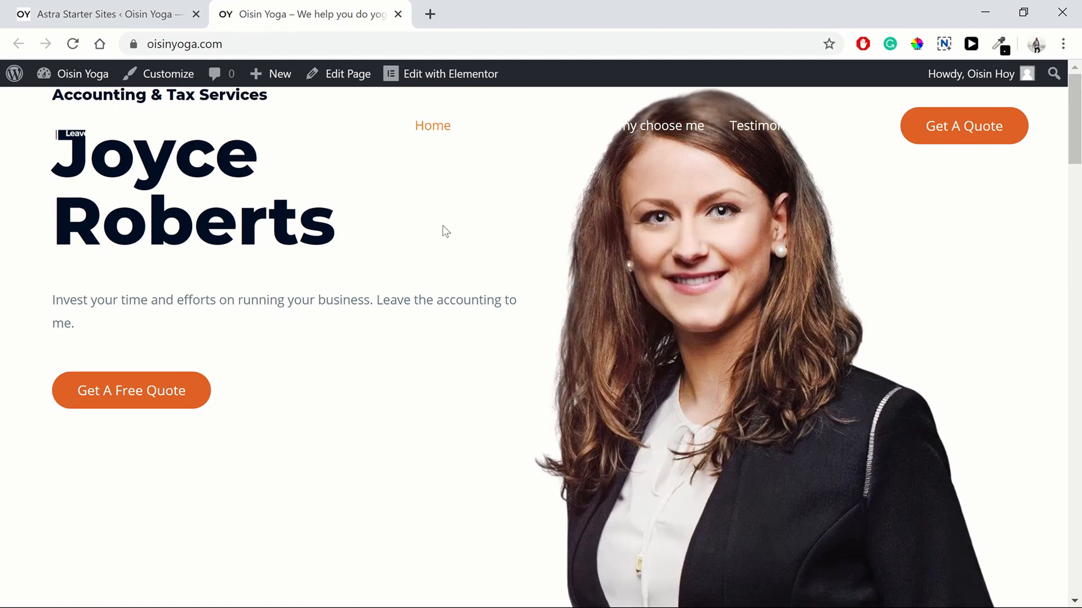
# Step: Reload the live home page to load its full header and background styling
pyautogui.scroll(-8, 911, 280)
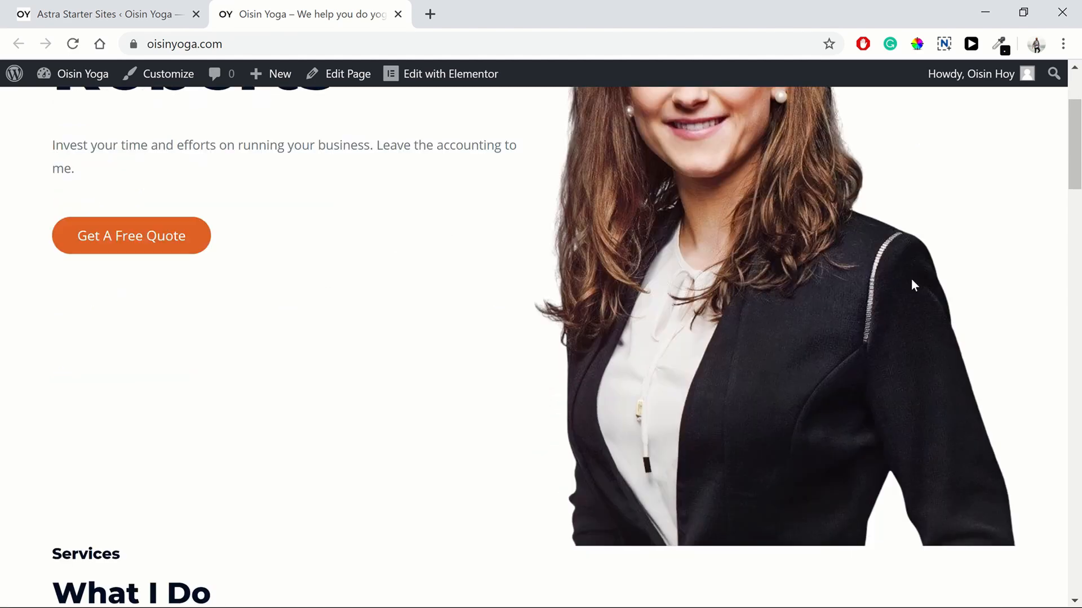
pyautogui.scroll(-4, 760, 289)
pyautogui.scroll(15, 726, 292)
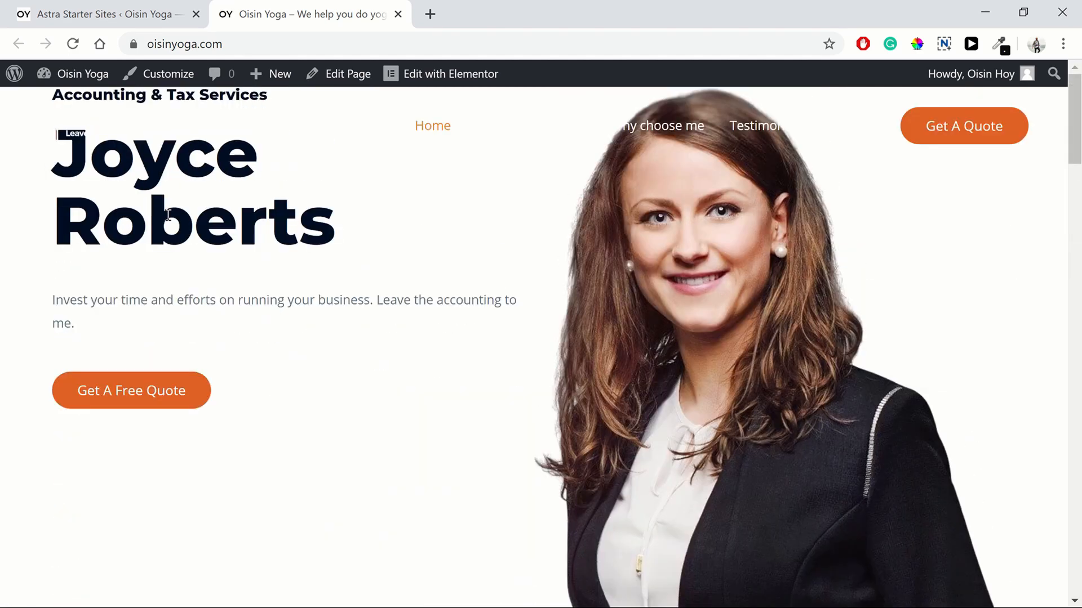
pyautogui.click(73, 44)
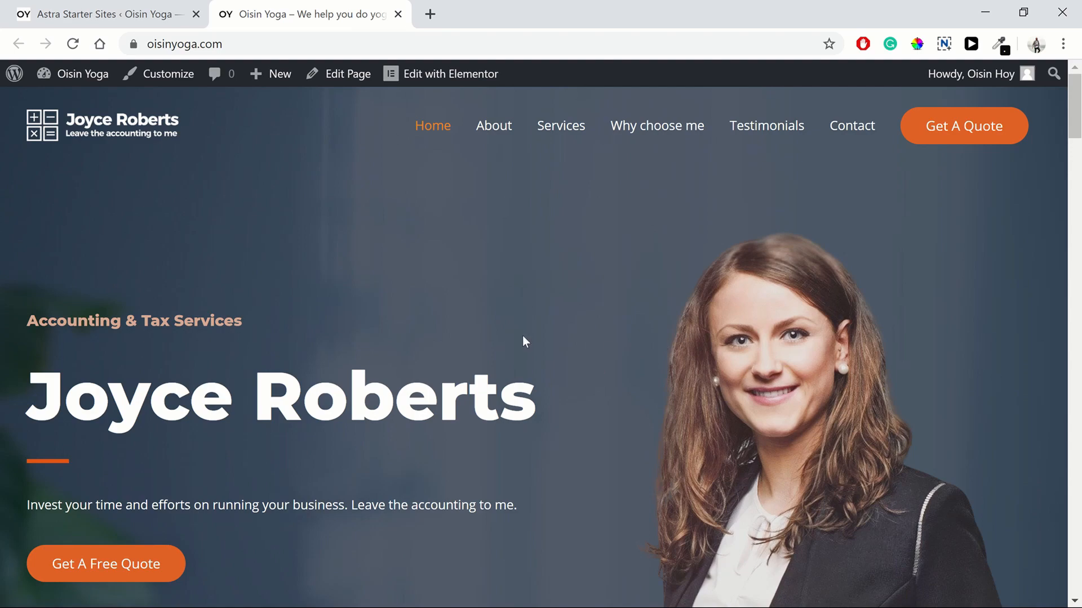
# Step: Scroll through the reloaded Accounting Services, testimonials, client logos and Request A Quote sections
pyautogui.scroll(-3, 678, 355)
pyautogui.scroll(-15, 678, 352)
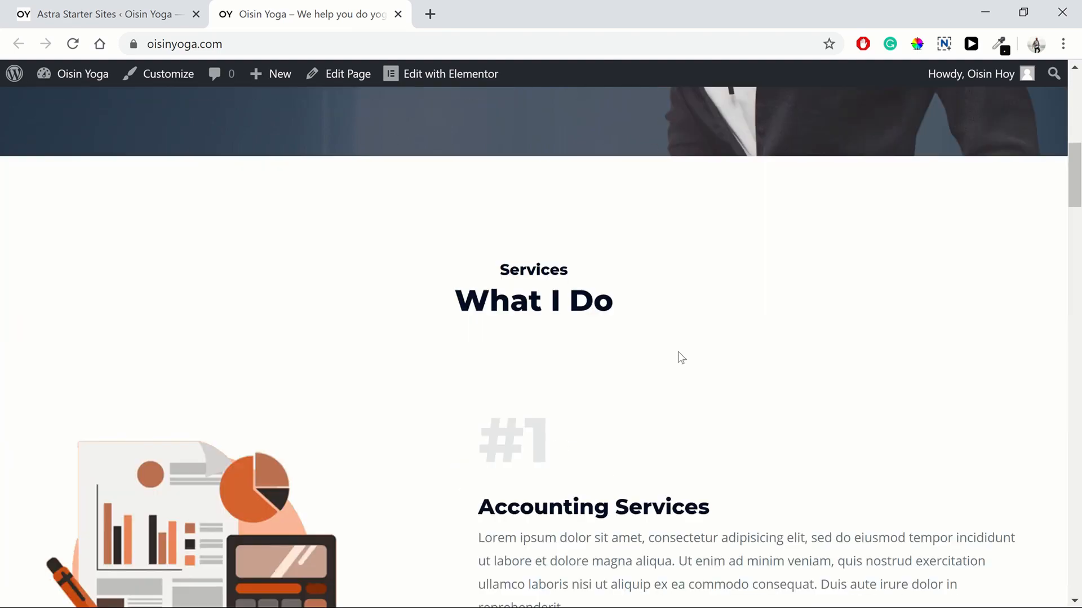
pyautogui.scroll(-15, 681, 357)
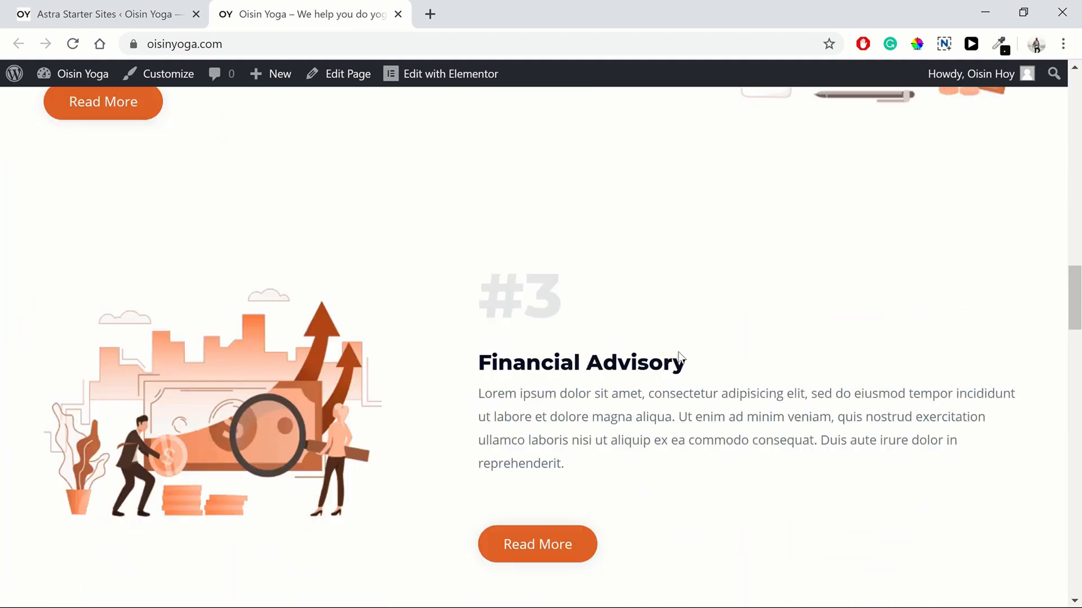
pyautogui.scroll(-15, 681, 357)
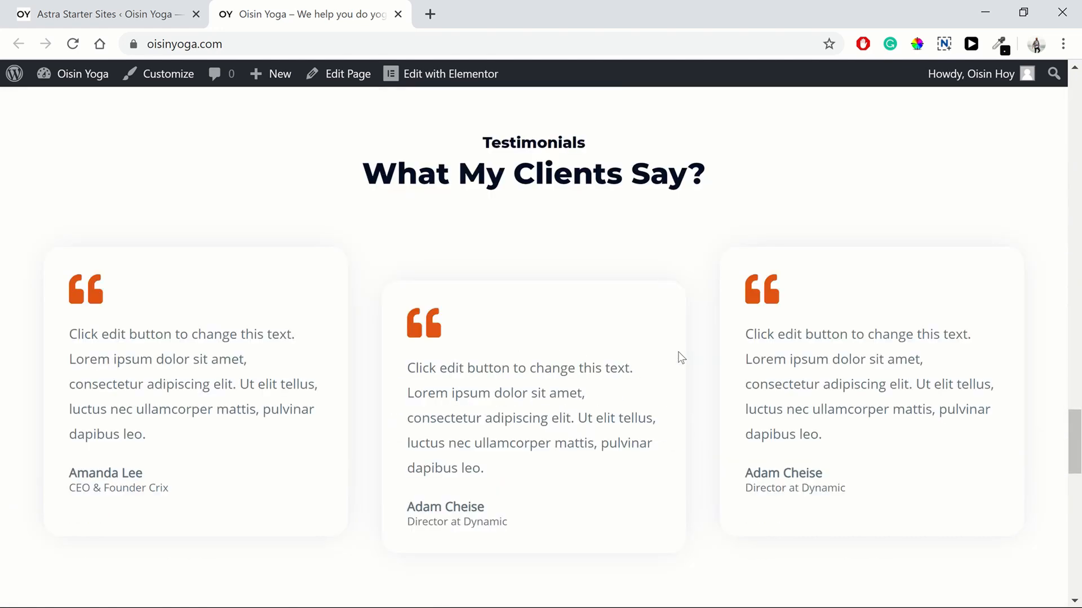
pyautogui.scroll(-6, 679, 358)
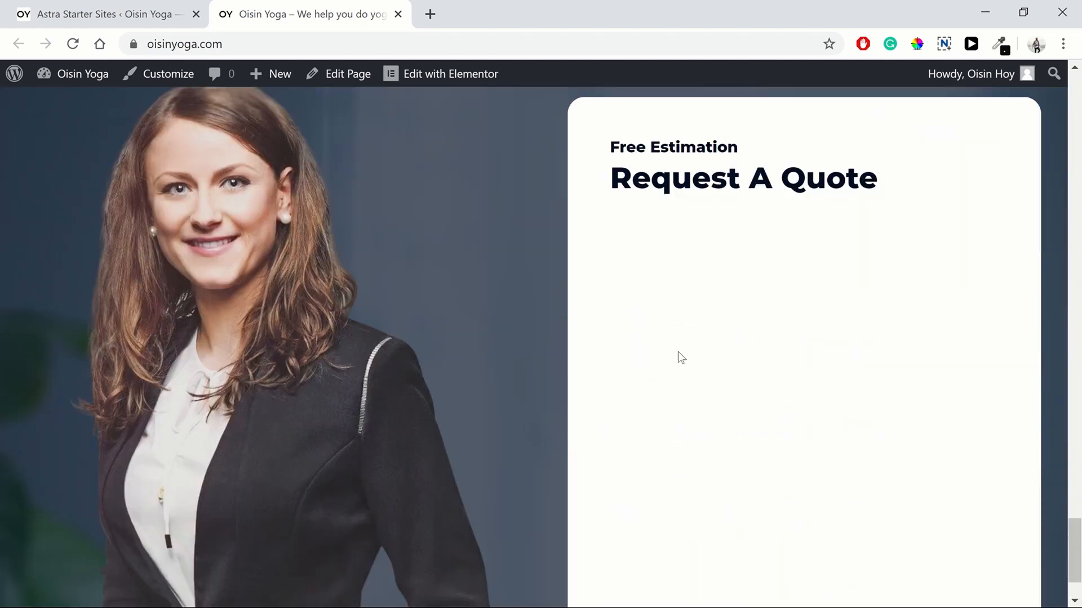
pyautogui.scroll(2, 732, 397)
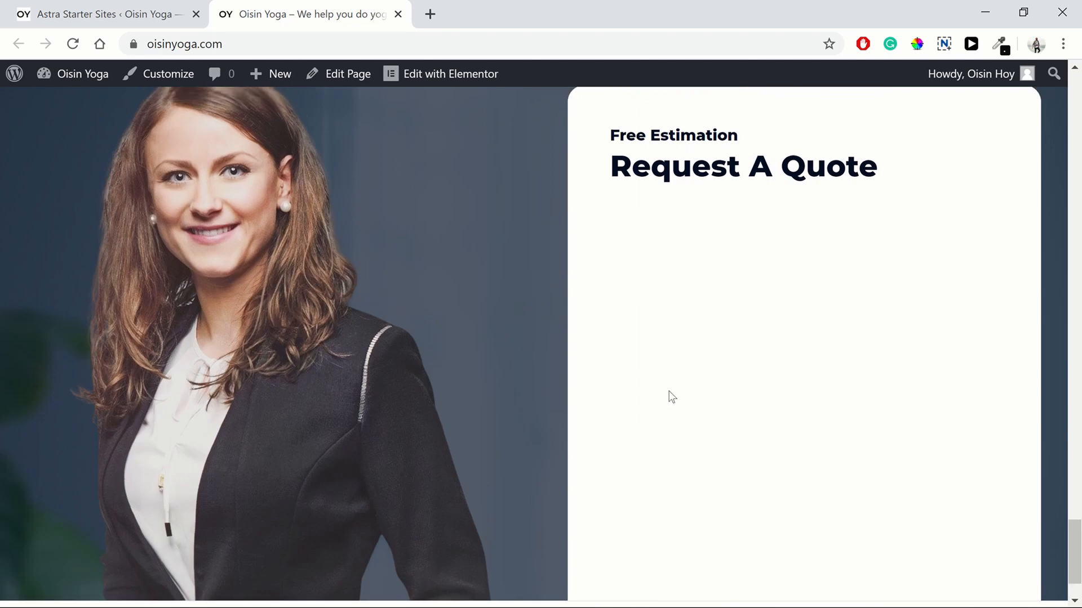
pyautogui.scroll(5, 840, 394)
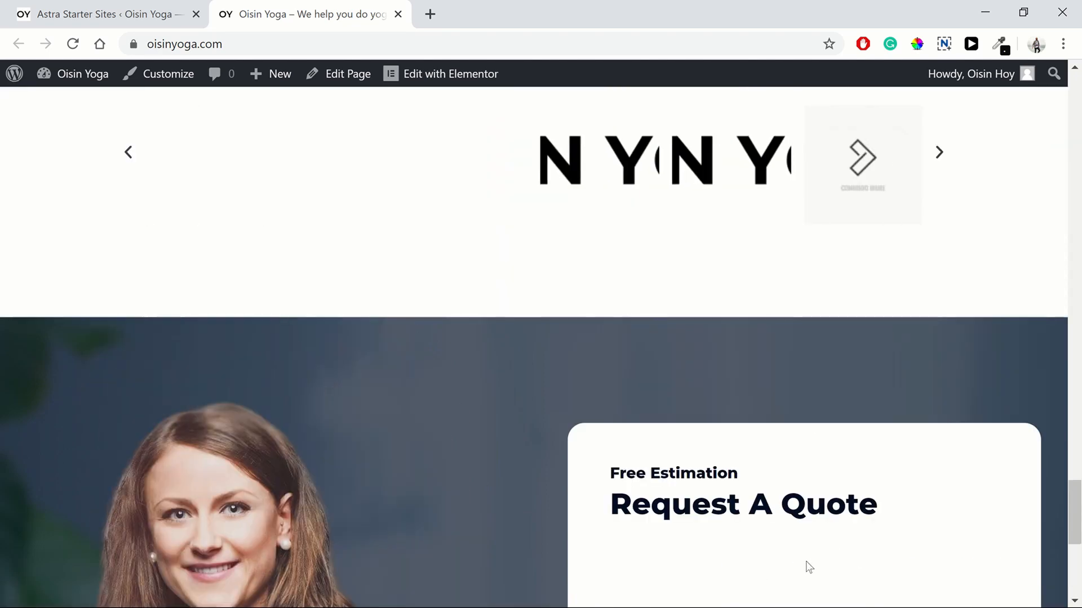
pyautogui.scroll(4, 811, 558)
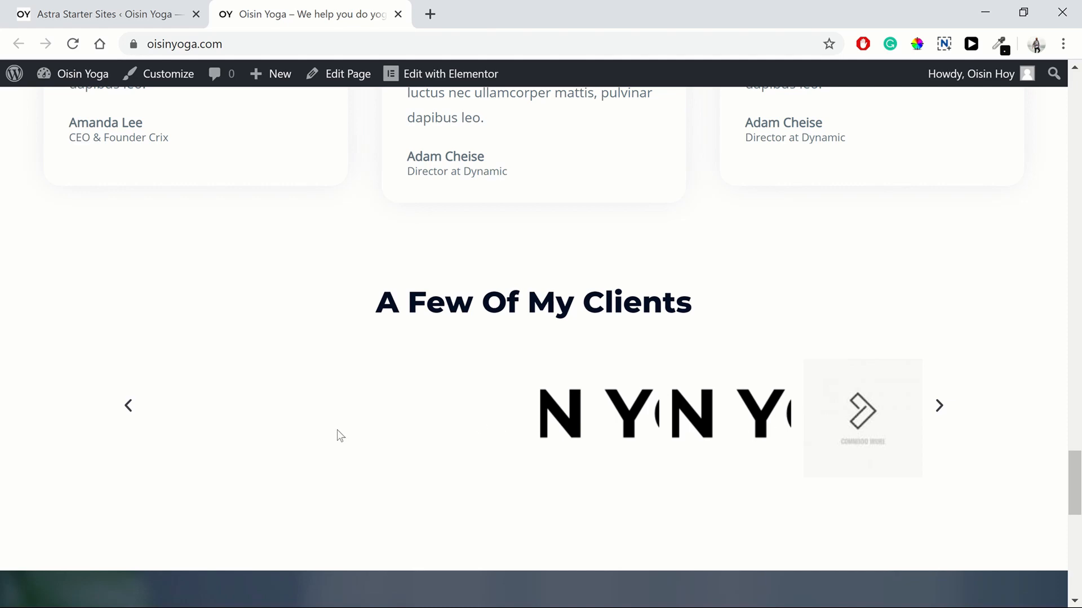
pyautogui.moveTo(1074, 481); pyautogui.dragTo(1072, 88)
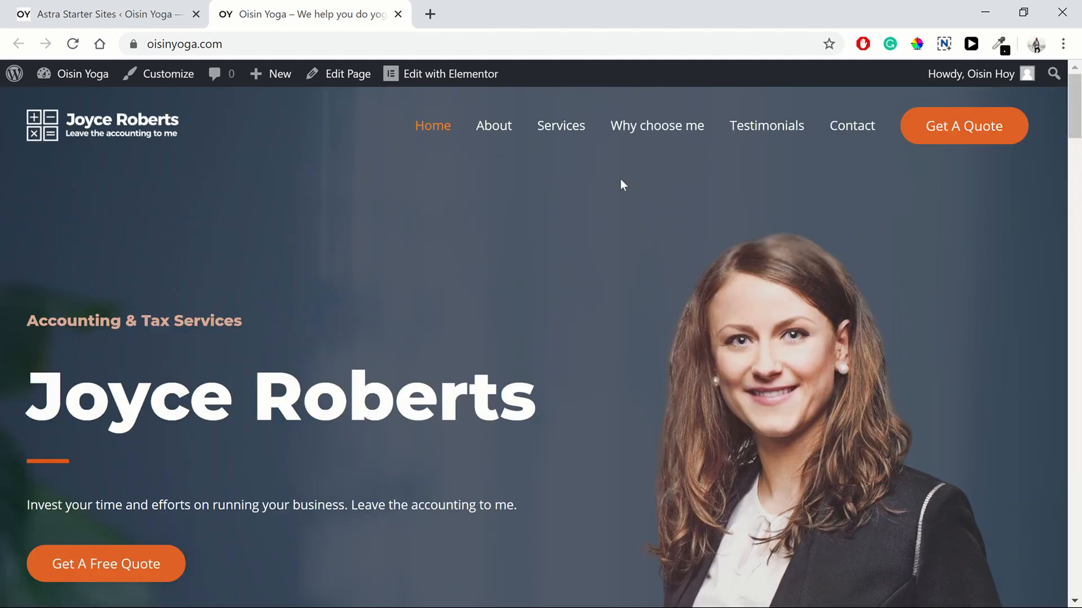
# Step: Open the home page in Elementor and give the hero section a 500 px minimum height
pyautogui.click(410, 69)
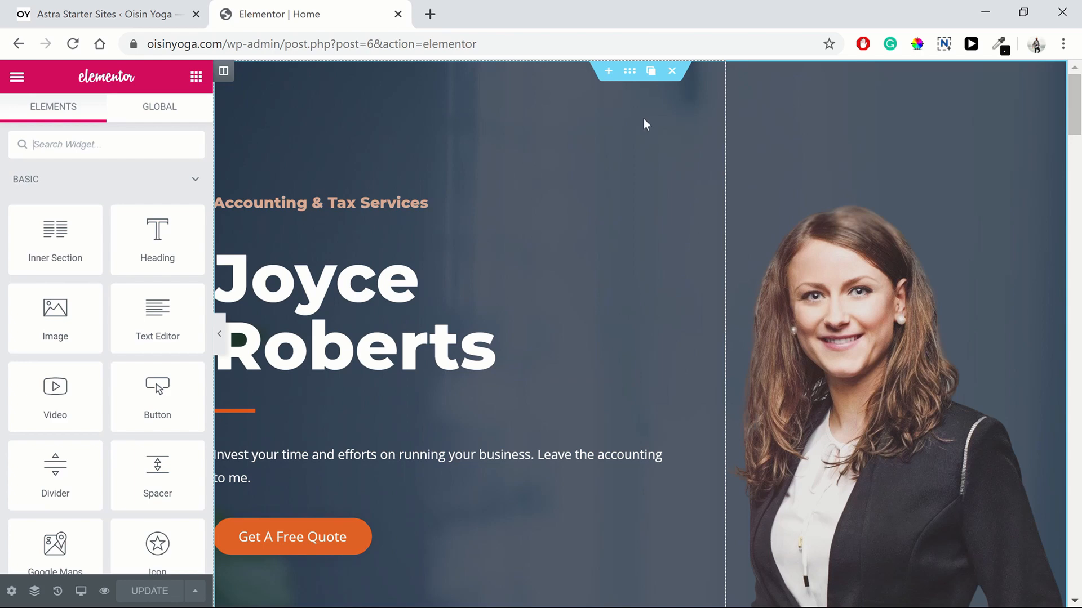
pyautogui.click(628, 71)
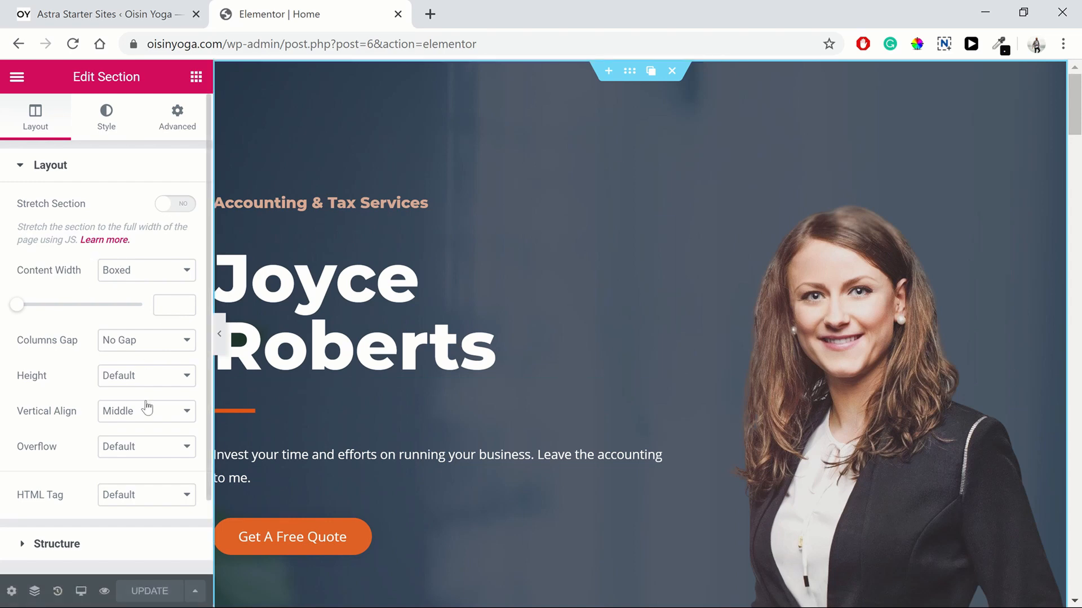
pyautogui.click(129, 379)
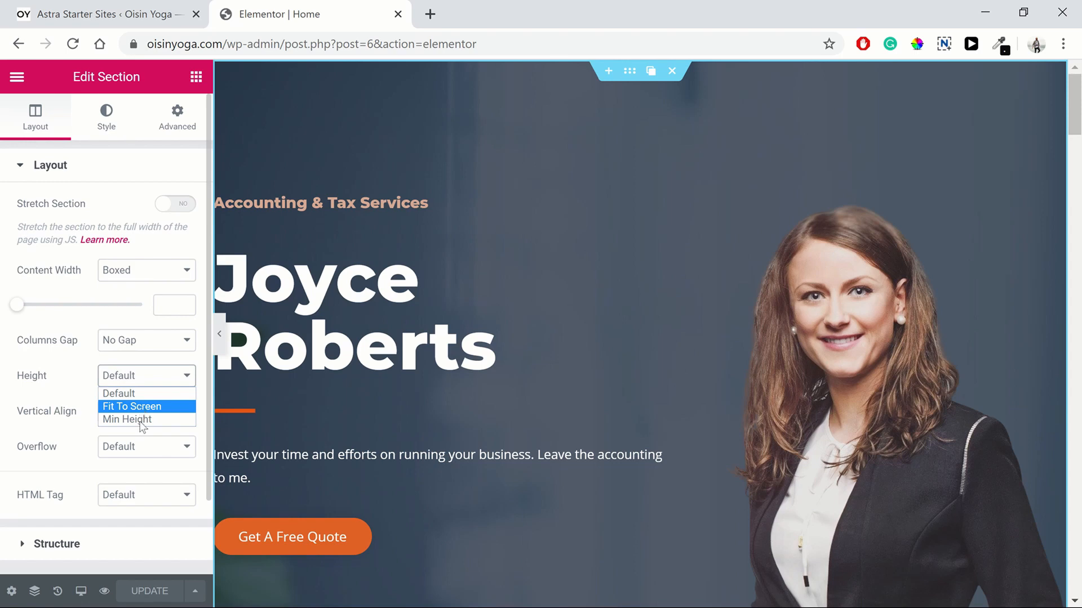
pyautogui.click(141, 423)
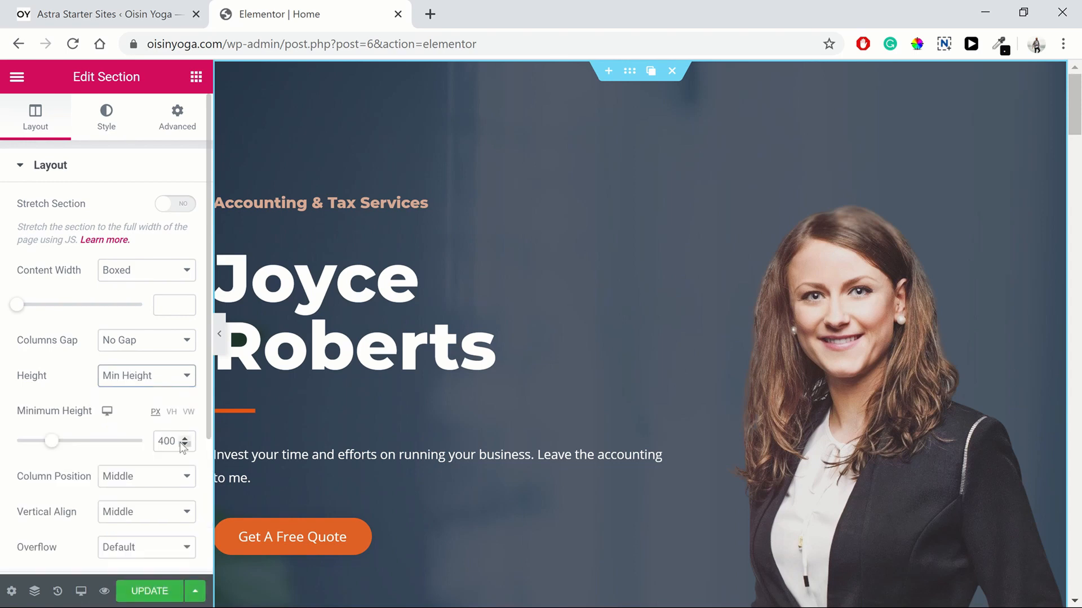
pyautogui.click(185, 446)
pyautogui.doubleClick(173, 443)
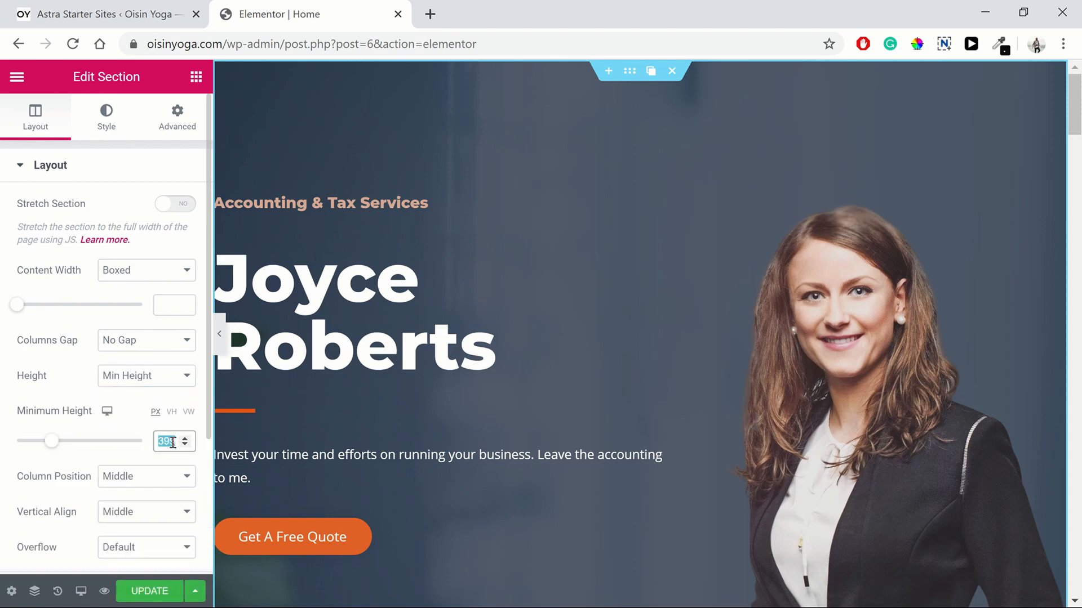
pyautogui.write('500')
# Step: Return the hero section's height setting to Default
pyautogui.scroll(-7, 627, 444)
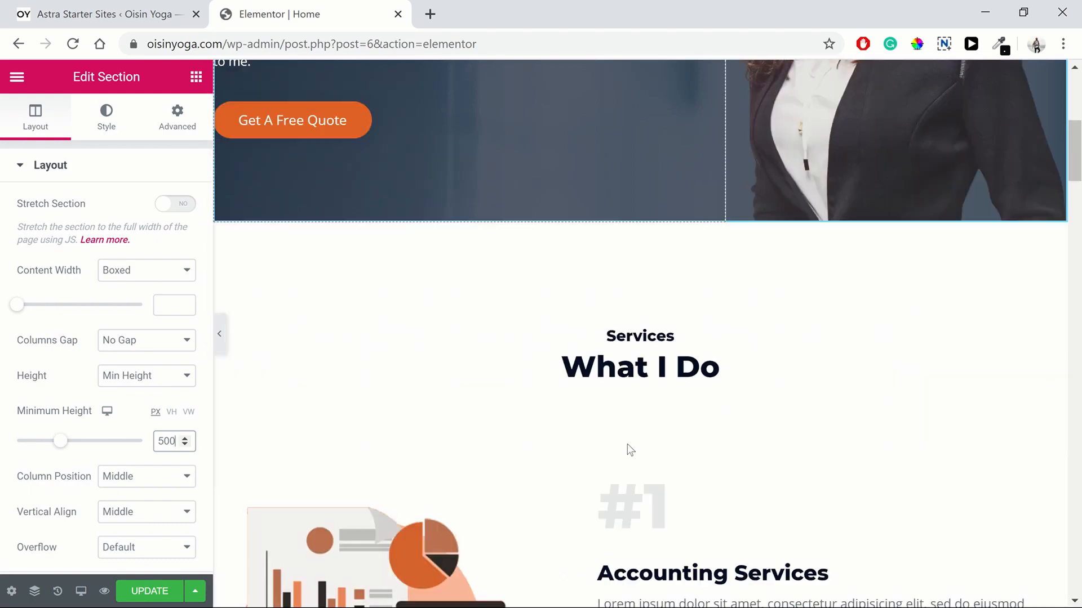
pyautogui.scroll(3, 507, 447)
pyautogui.scroll(1, 290, 402)
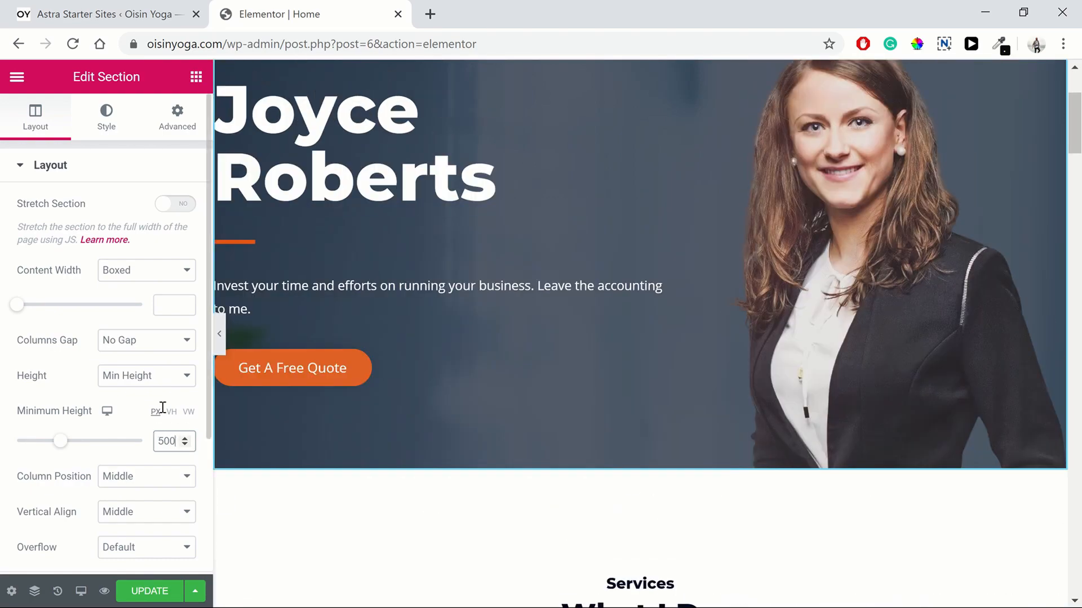
pyautogui.click(158, 386)
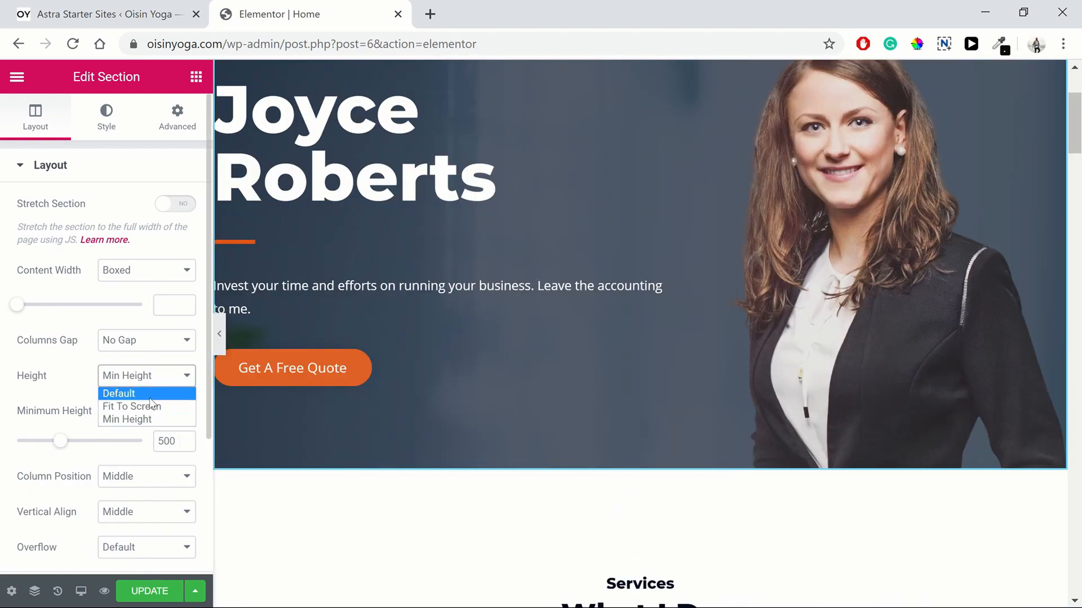
pyautogui.click(159, 392)
pyautogui.scroll(1, 428, 282)
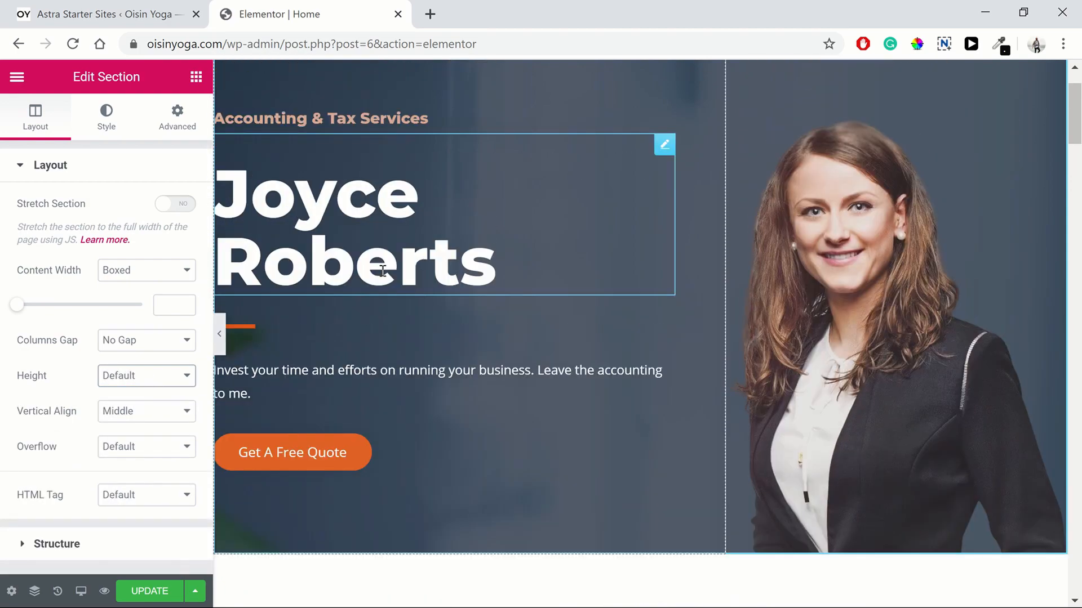
pyautogui.click(408, 260)
# Step: Replace the placeholder hero heading title with the site owner's name
pyautogui.moveTo(494, 256); pyautogui.dragTo(158, 137)
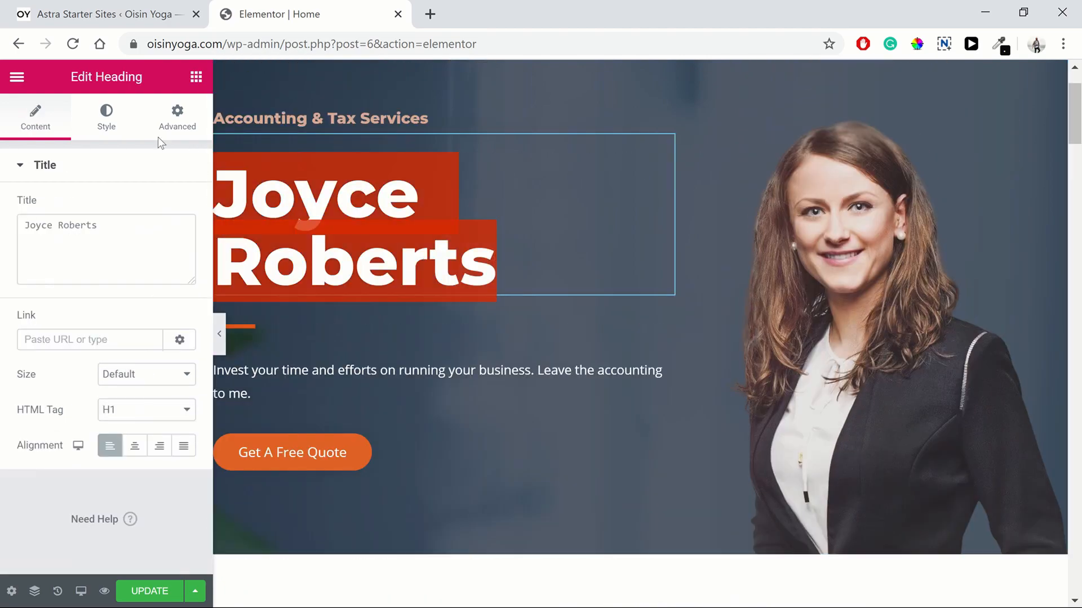
pyautogui.click(397, 160)
pyautogui.write('Oi')
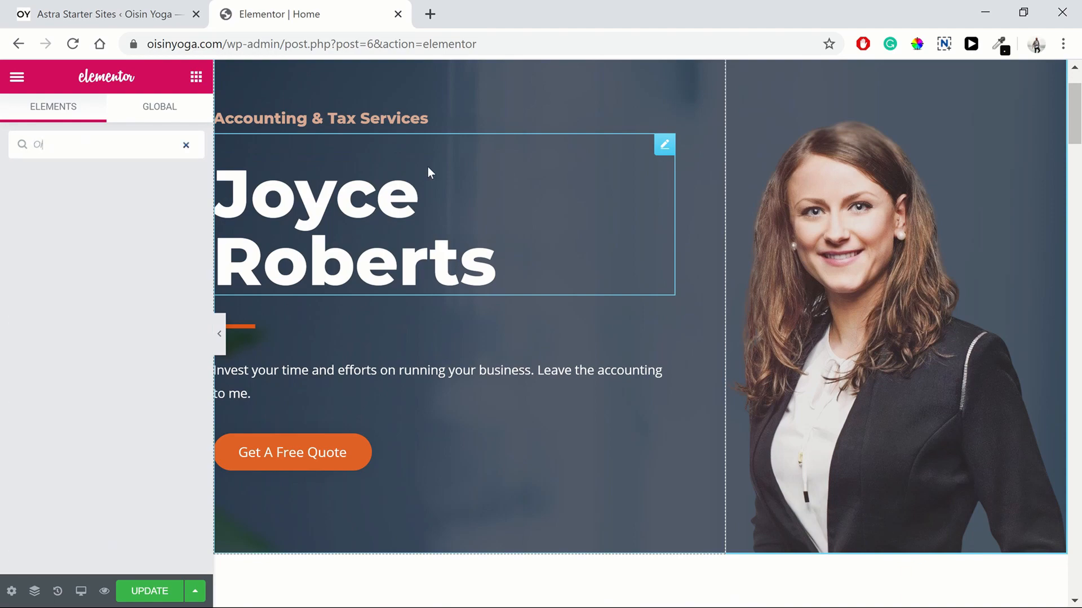
pyautogui.scroll(2, 427, 167)
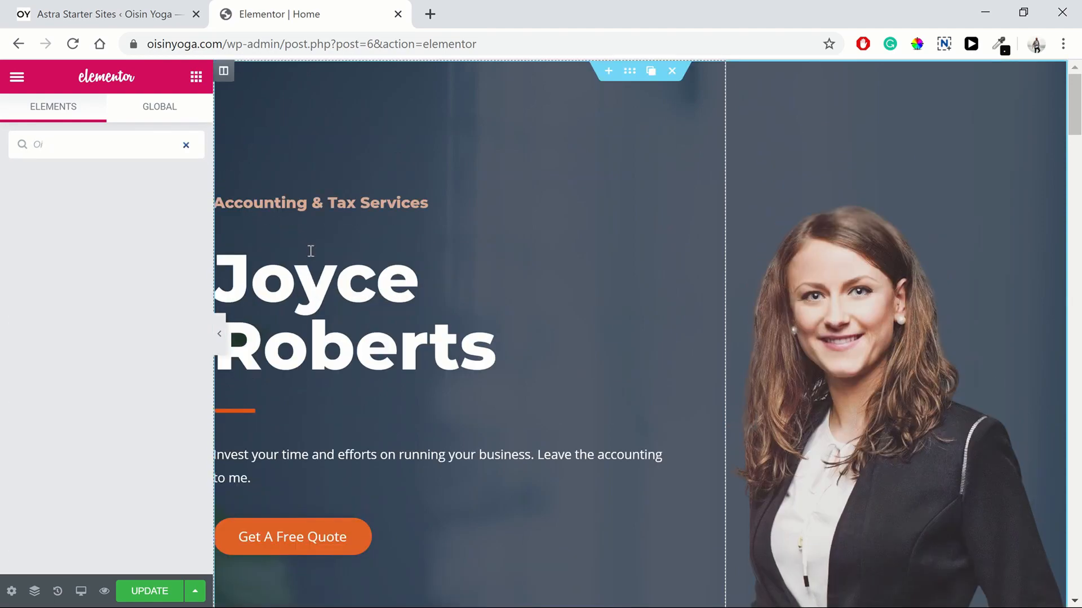
pyautogui.click(341, 265)
pyautogui.tripleClick(140, 252)
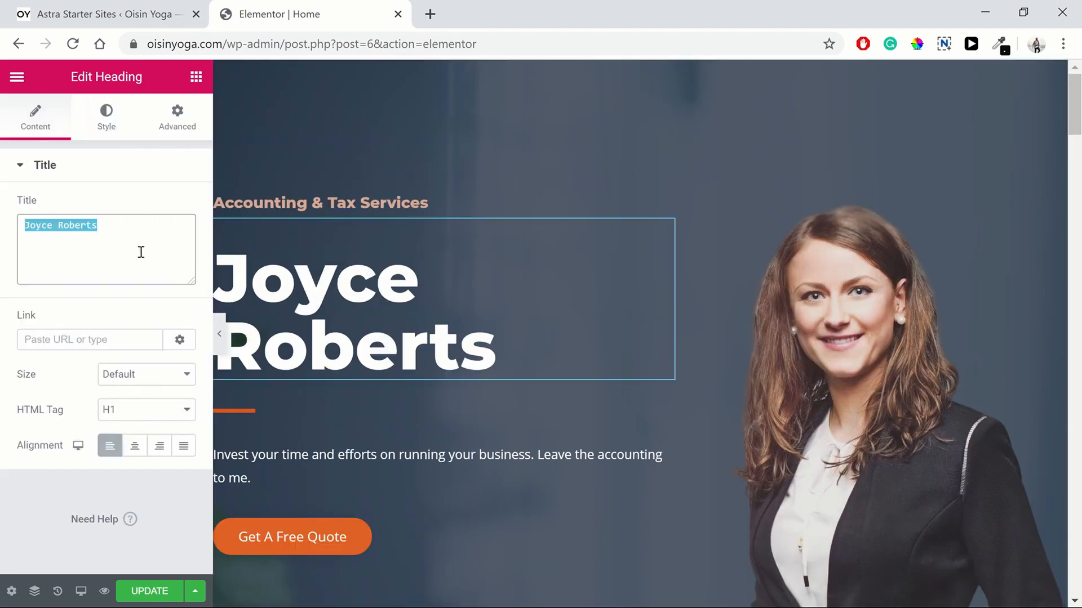
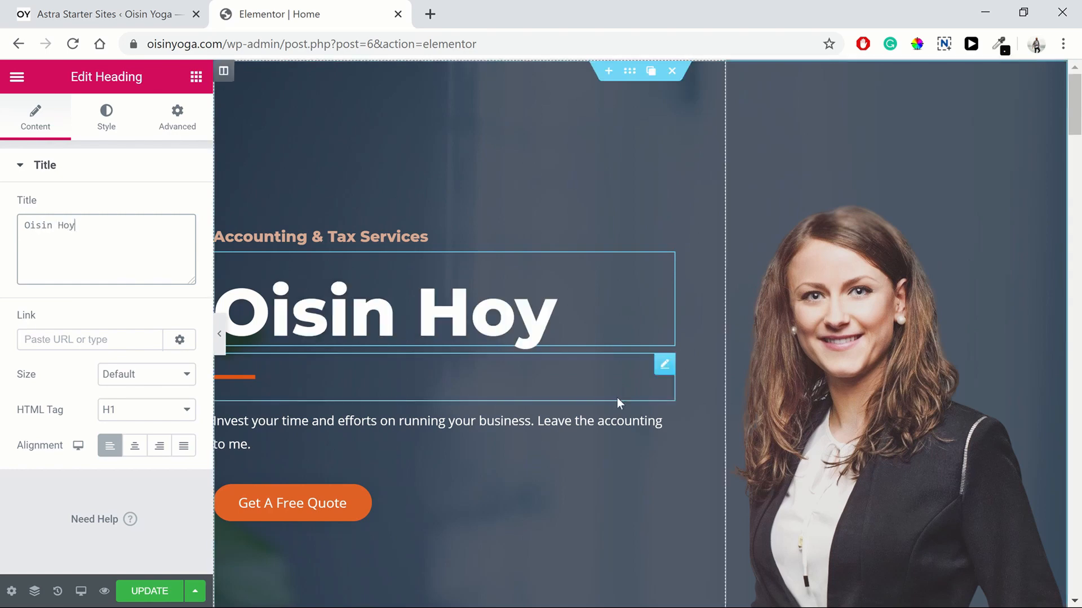
pyautogui.scroll(-2, 521, 421)
pyautogui.click(441, 427)
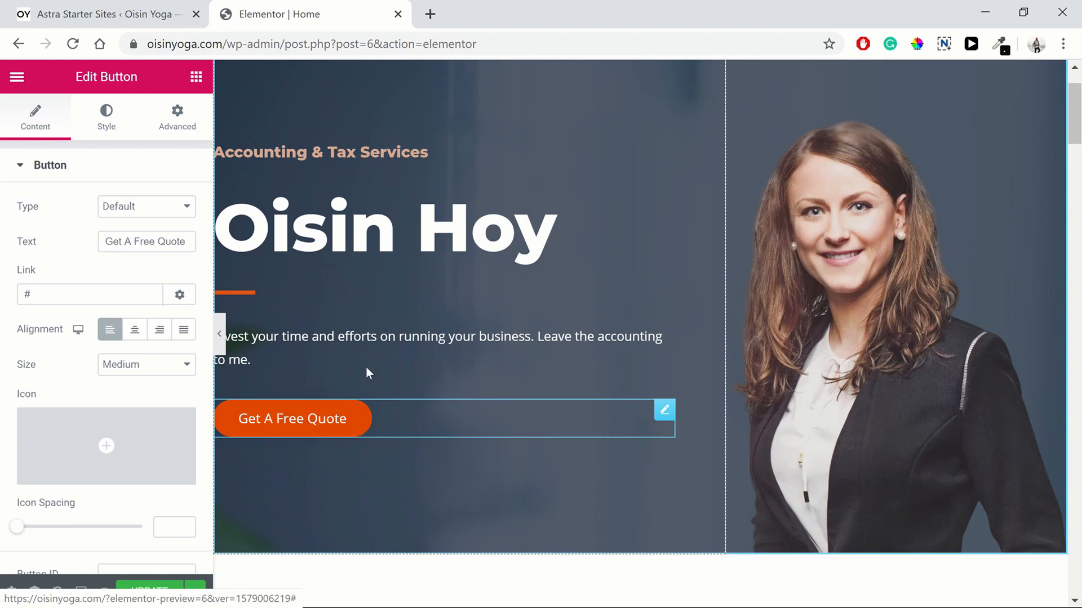
# Step: Replace the Accounting Services Read More button's # link with the start of a Services page link
pyautogui.scroll(-10, 482, 387)
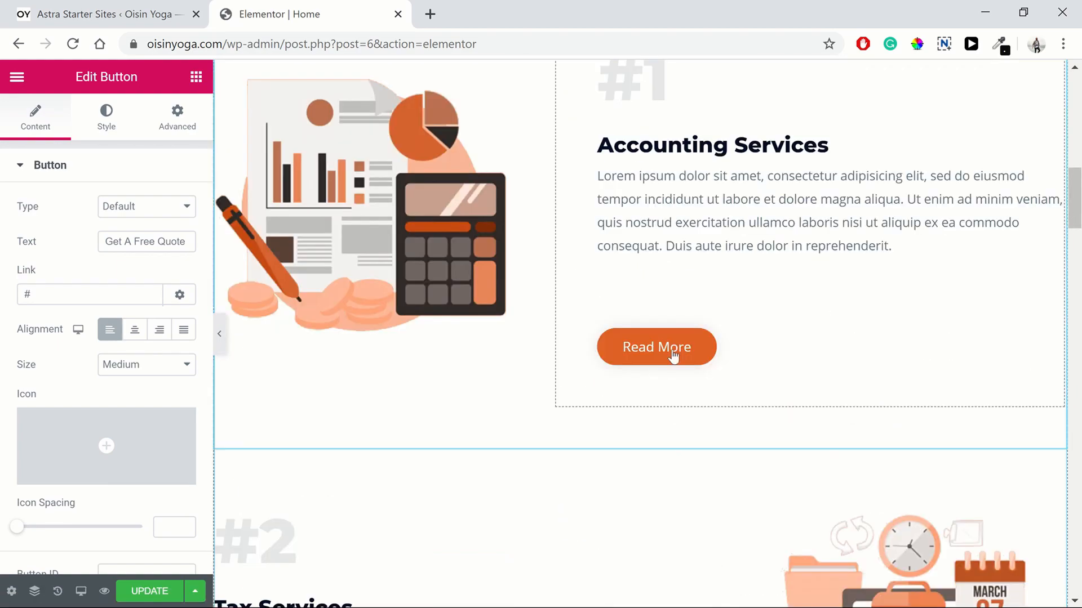
pyautogui.click(800, 354)
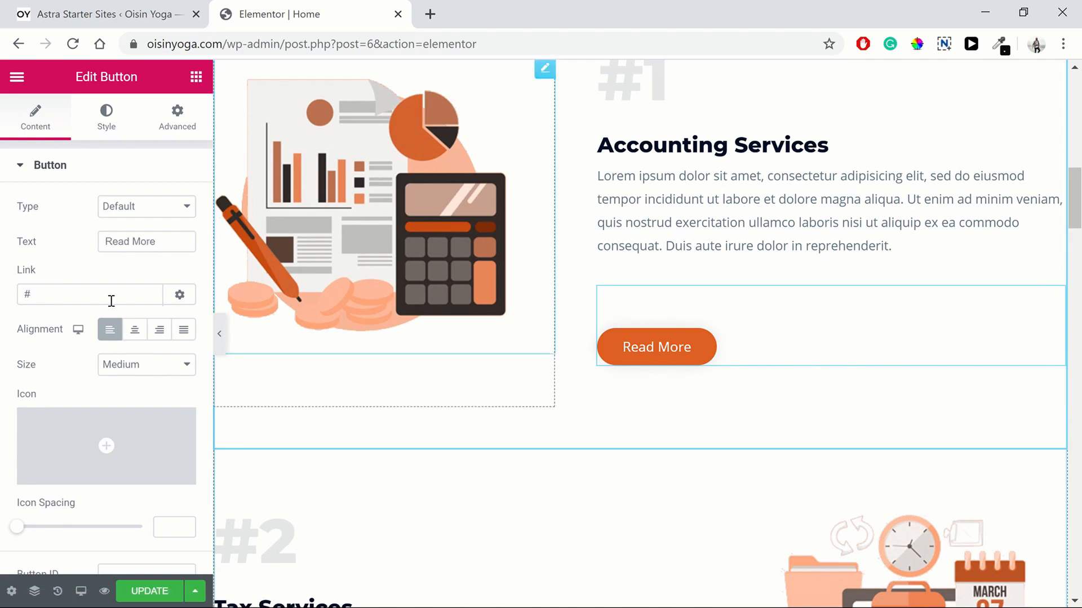
pyautogui.scroll(-7, 734, 370)
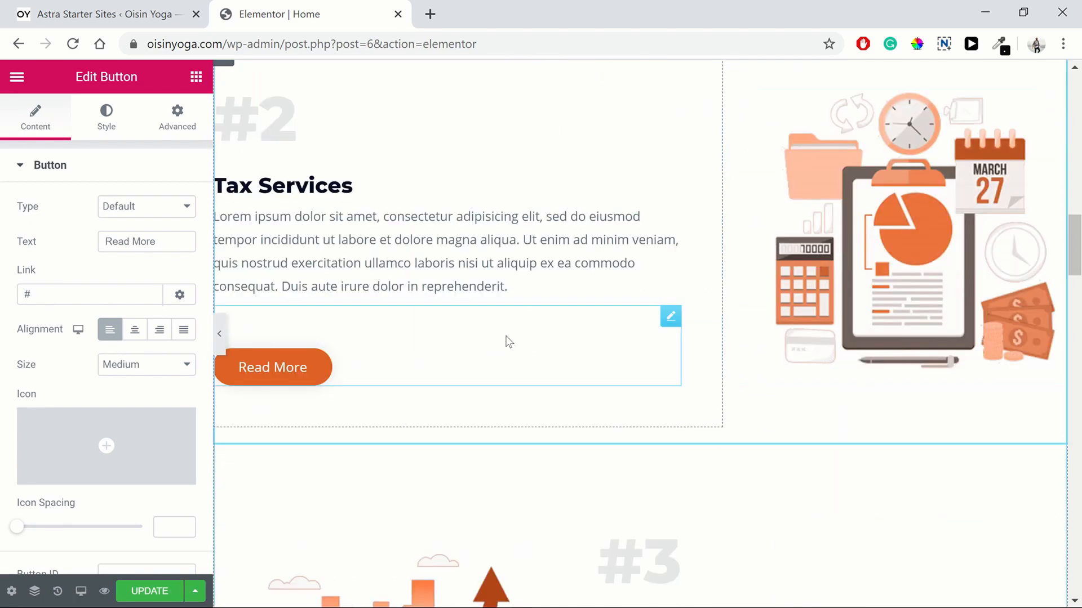
pyautogui.scroll(4, 508, 342)
pyautogui.scroll(3, 789, 220)
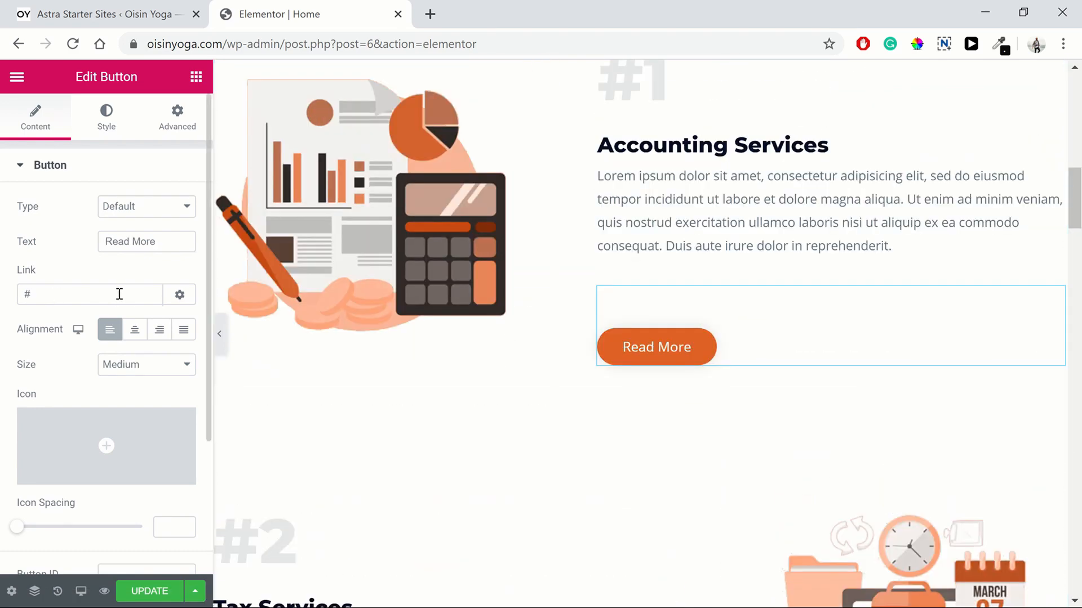
pyautogui.scroll(10, 781, 141)
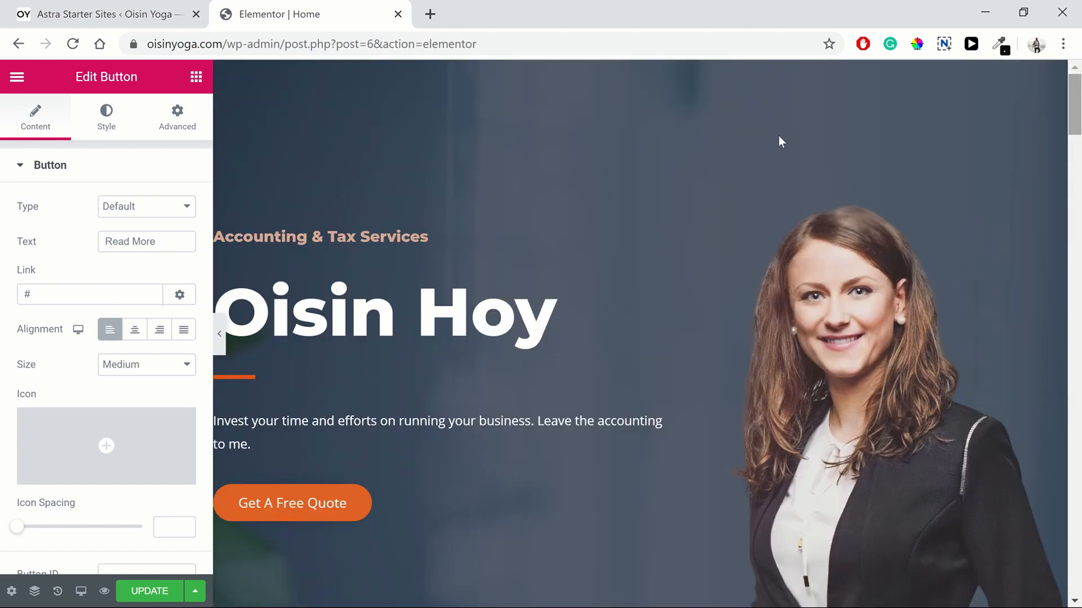
pyautogui.scroll(-15, 915, 155)
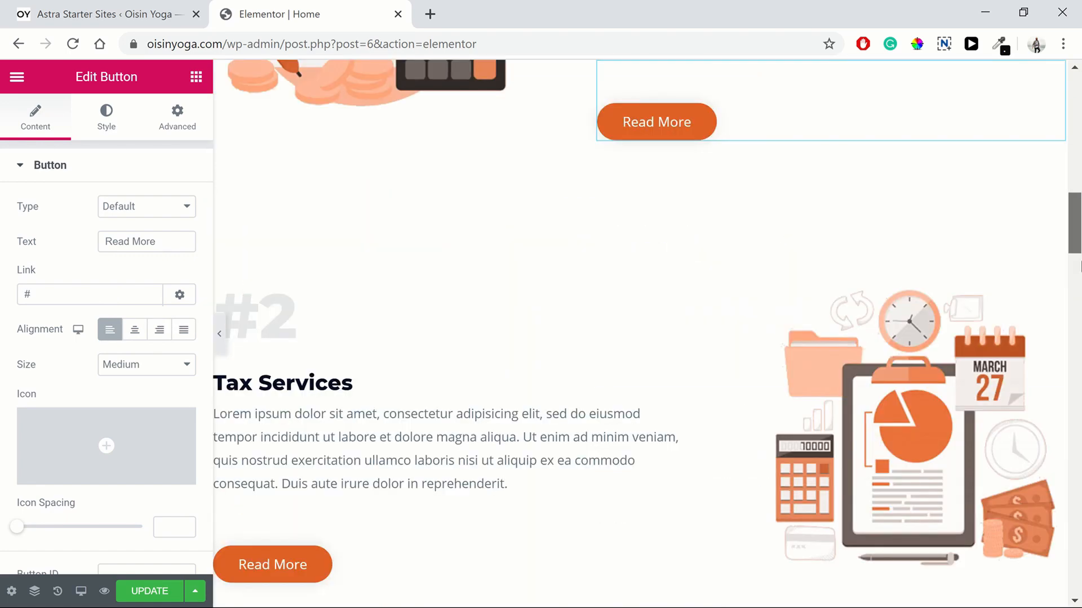
pyautogui.moveTo(1080, 261); pyautogui.dragTo(1078, 232)
pyautogui.doubleClick(70, 303)
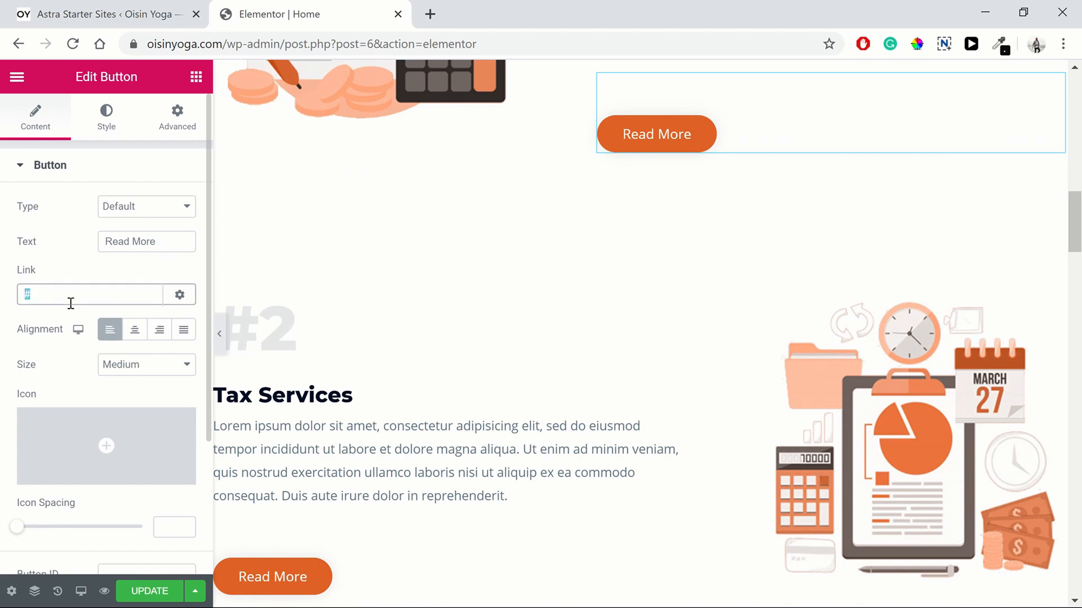
pyautogui.write('serv')
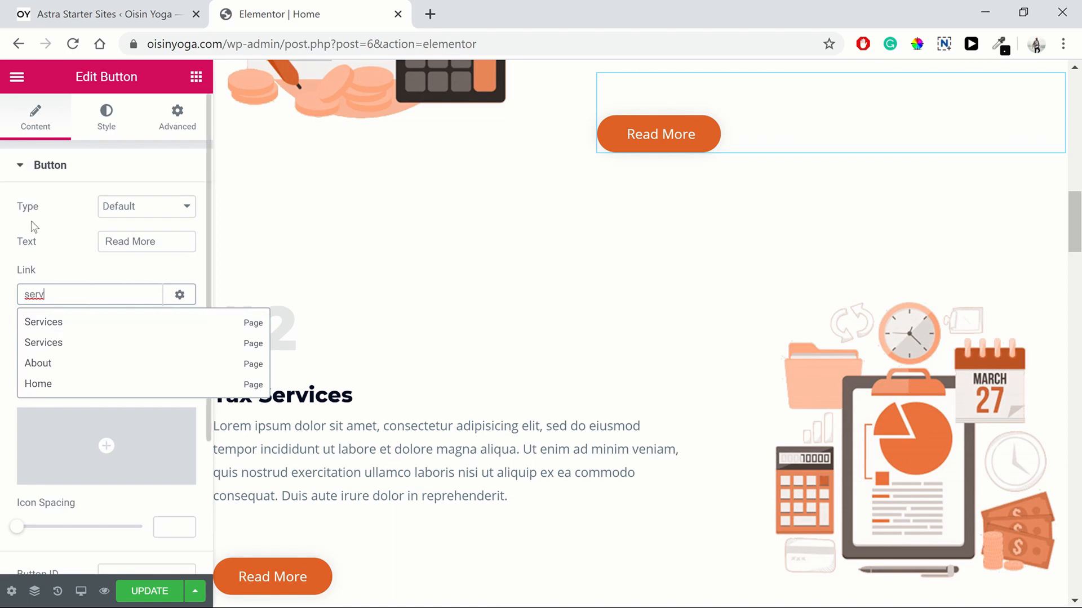
pyautogui.click(73, 268)
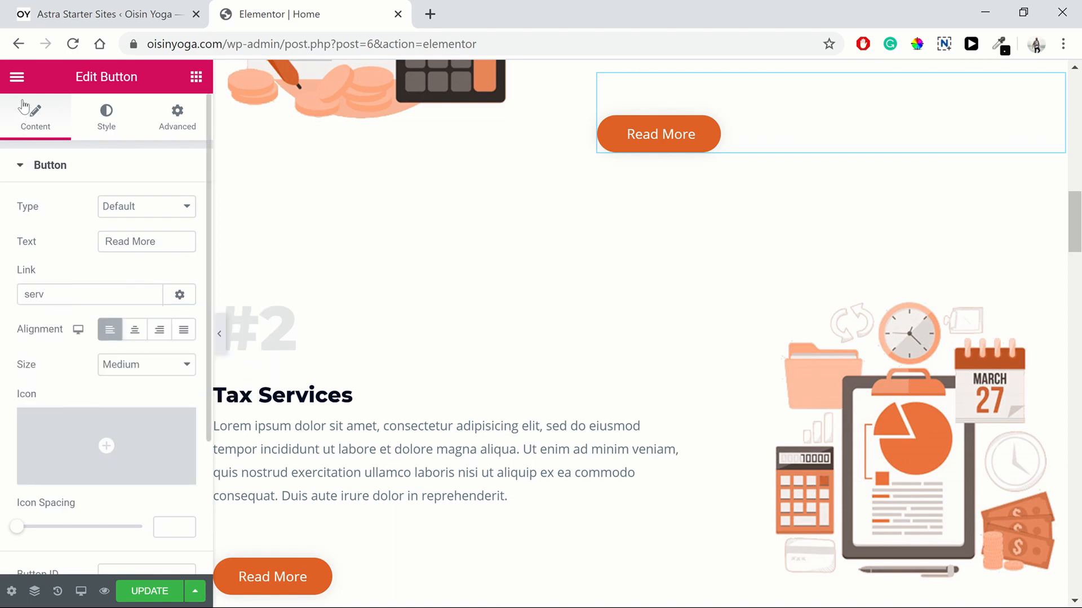
pyautogui.click(17, 78)
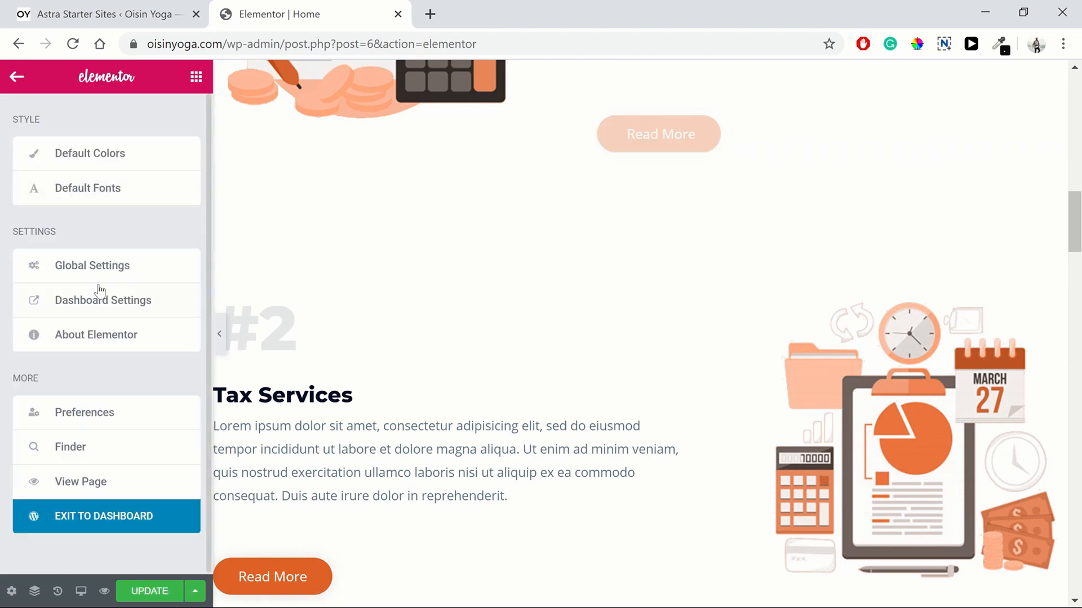
# Step: Update the Home page in Elementor, then exit to the WordPress Pages list
pyautogui.click(101, 520)
pyautogui.press('Escape')
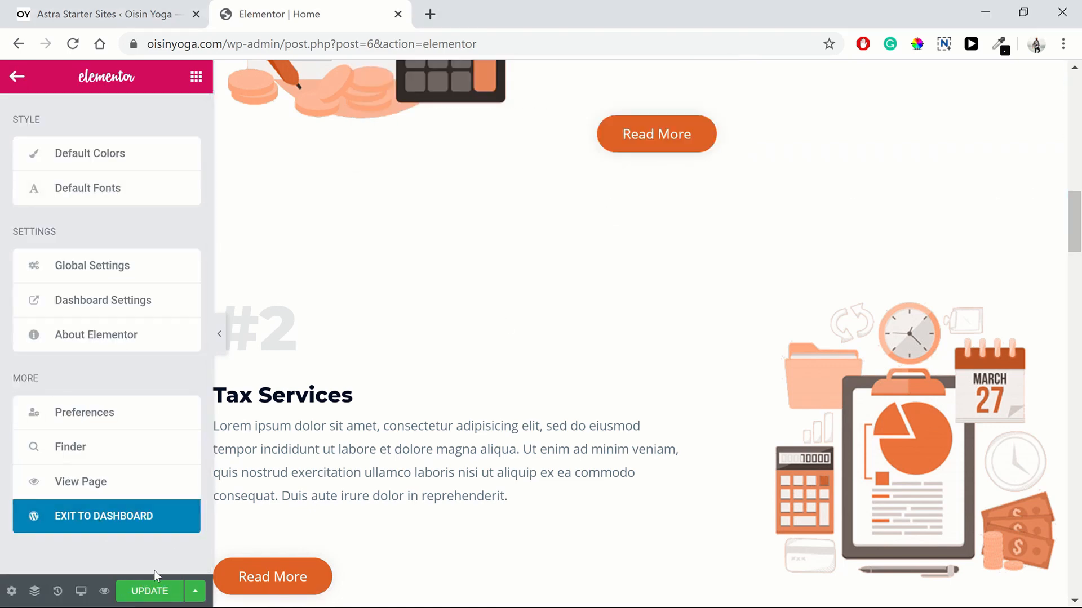
pyautogui.click(149, 591)
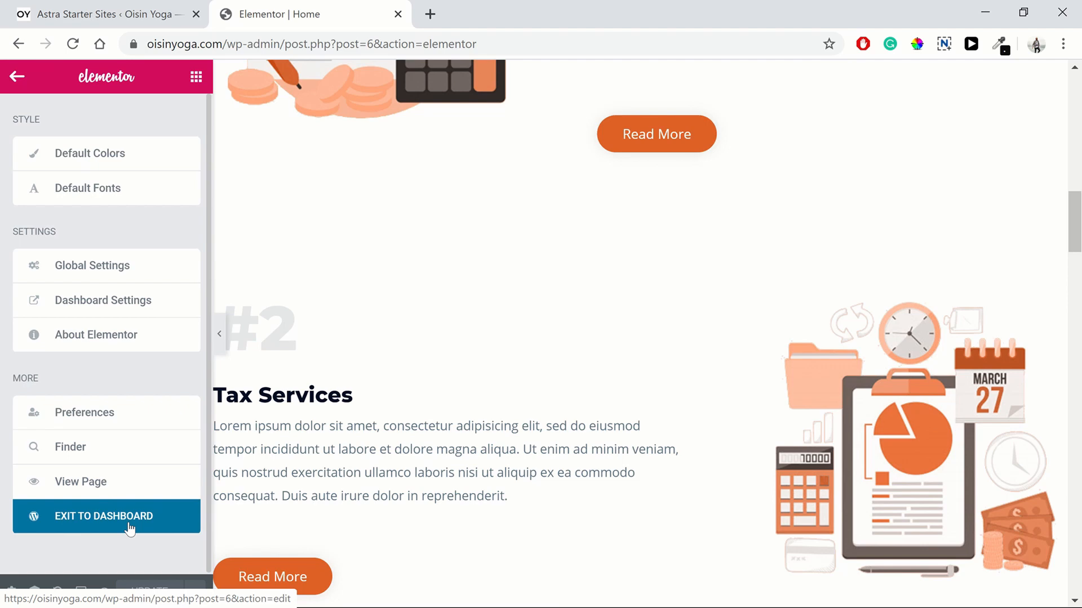
pyautogui.click(129, 527)
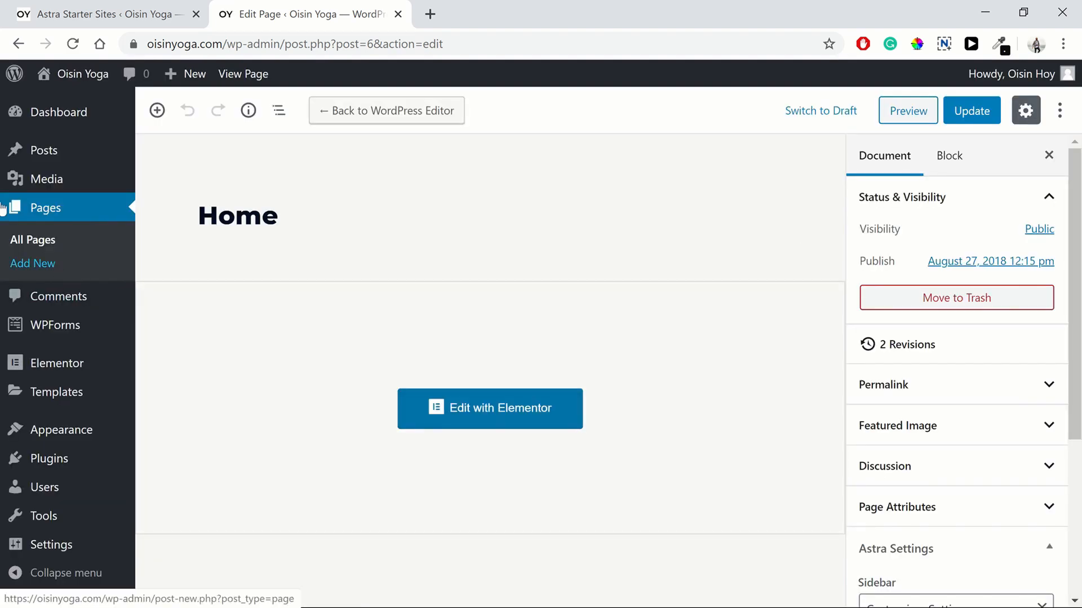
pyautogui.click(57, 212)
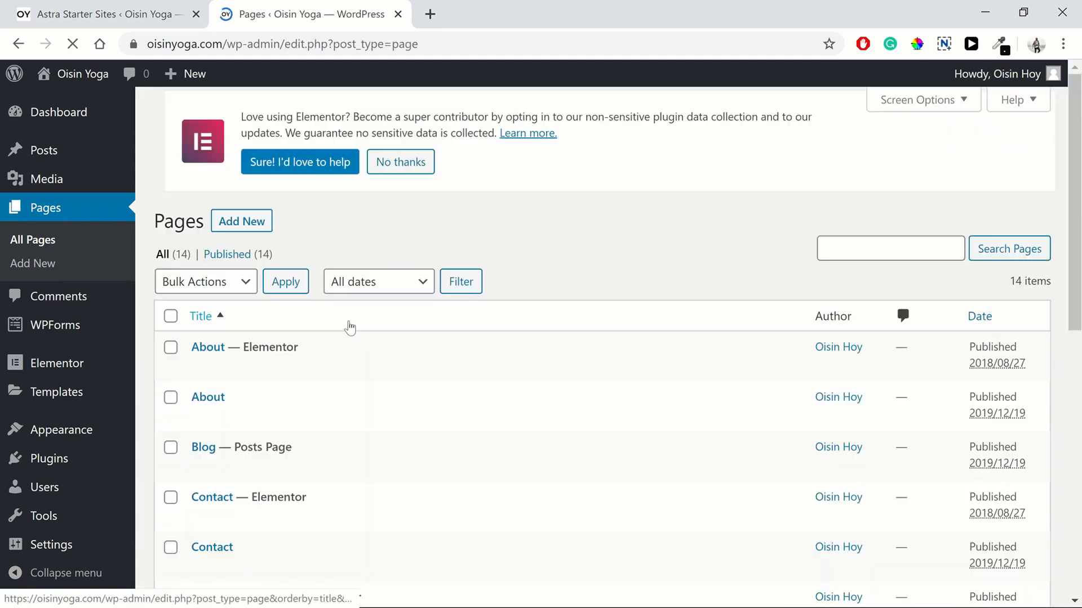
# Step: Sort the Pages list by Date so the newest 2019/12/19 pages come first
pyautogui.scroll(-3, 647, 355)
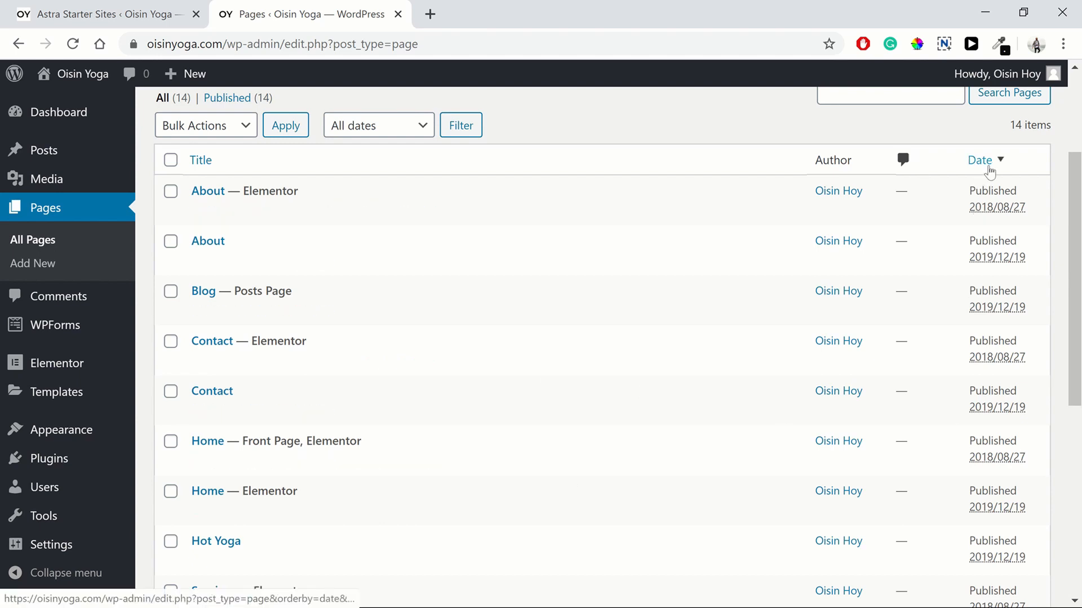
pyautogui.click(1000, 163)
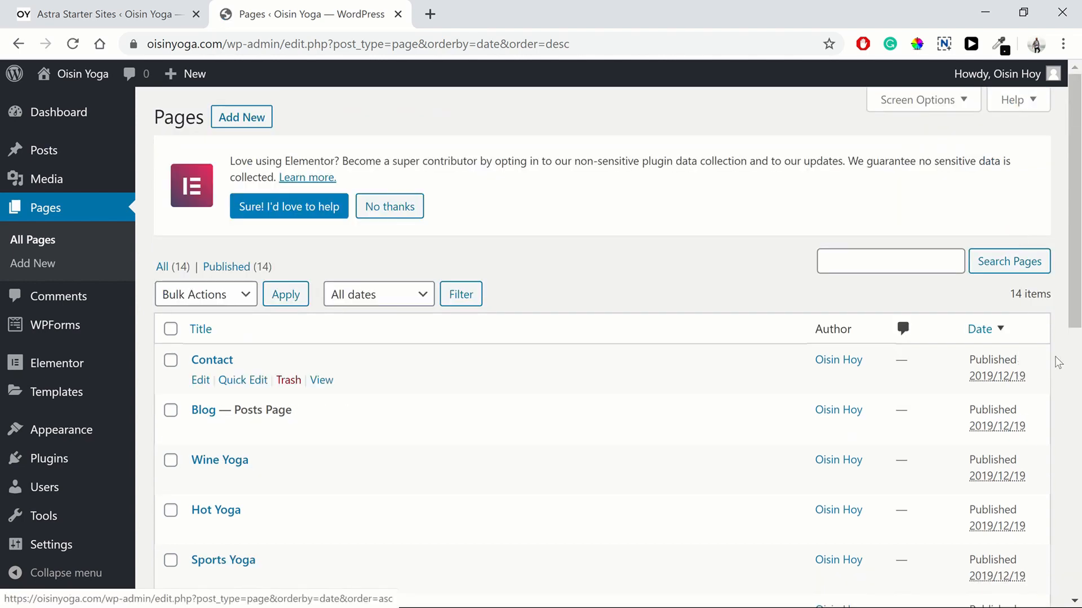
pyautogui.scroll(-3, 1073, 360)
pyautogui.scroll(-6, 1073, 360)
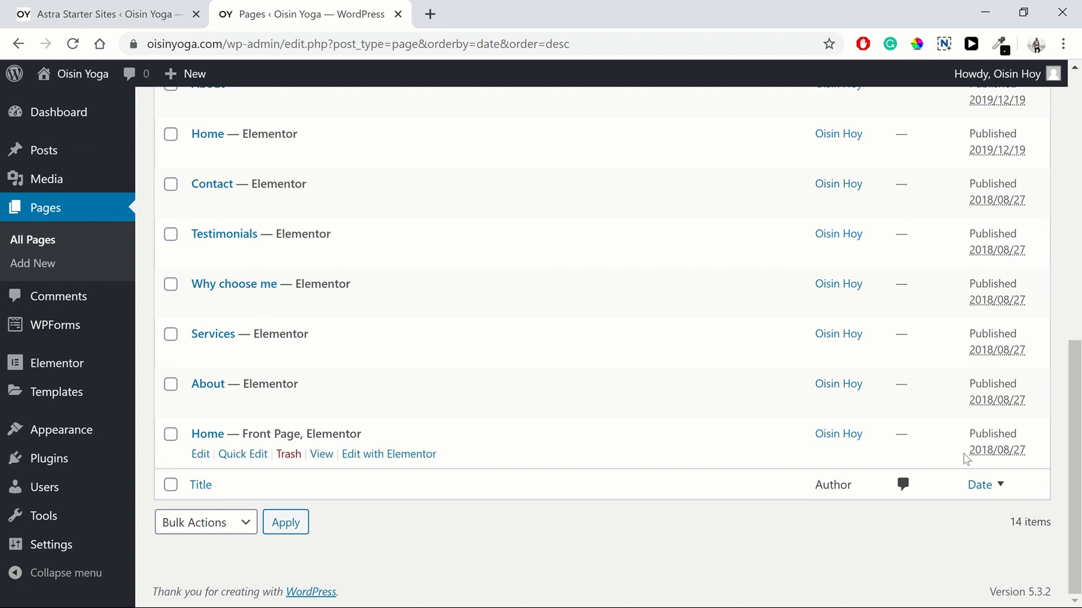
pyautogui.scroll(5, 1014, 454)
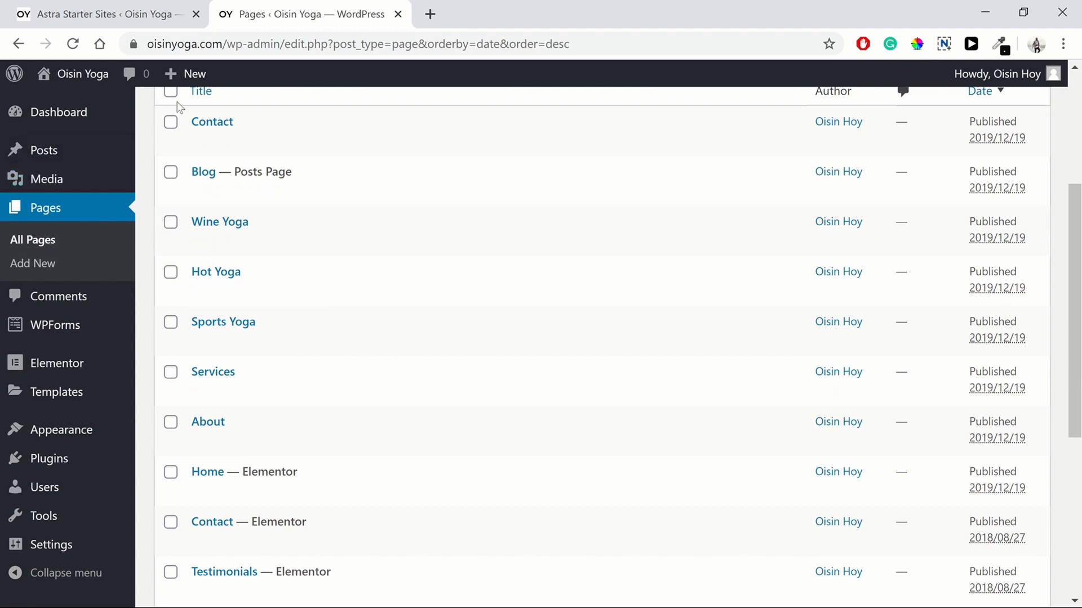
# Step: Tick the 2019 Contact, Blog, Wine Yoga, Hot Yoga and Sports Yoga pages
pyautogui.click(171, 122)
pyautogui.click(171, 172)
pyautogui.click(170, 222)
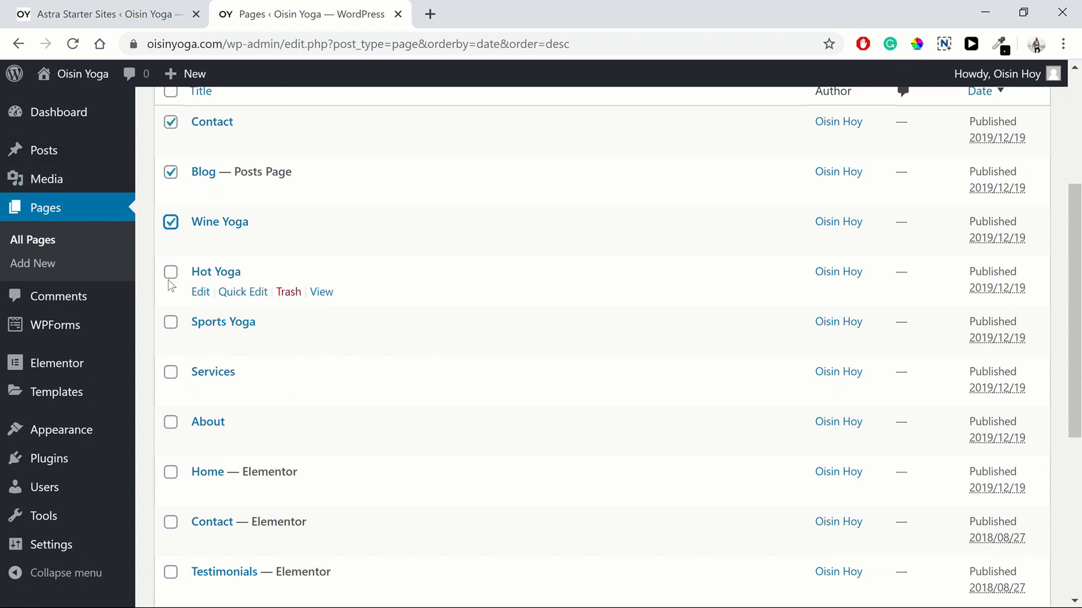
pyautogui.click(171, 272)
pyautogui.click(171, 323)
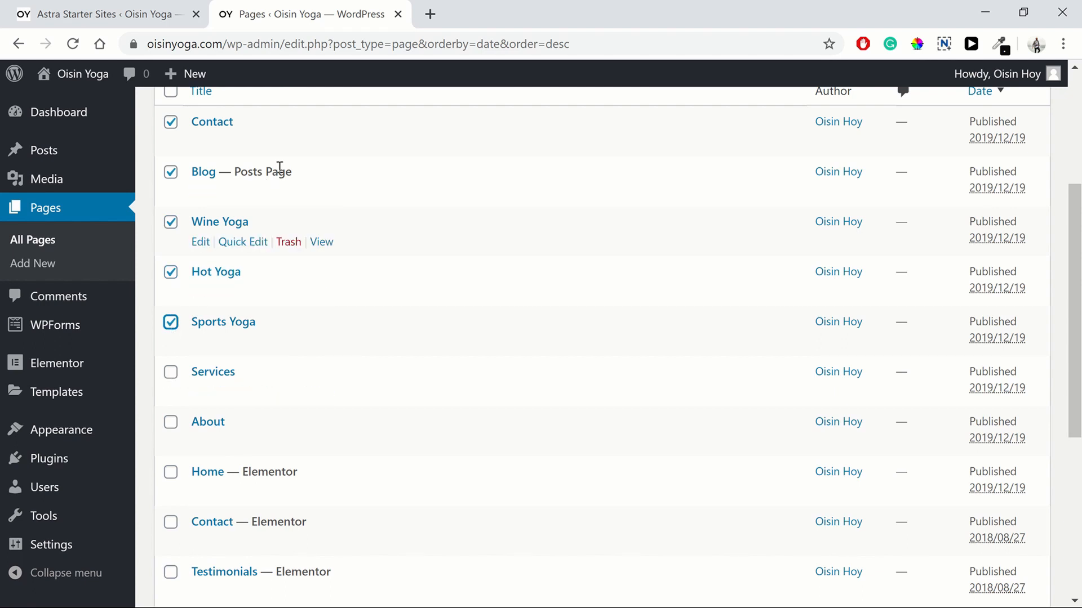
# Step: Also tick the 2019 Services, About and newer Home pages
pyautogui.scroll(-5, 270, 397)
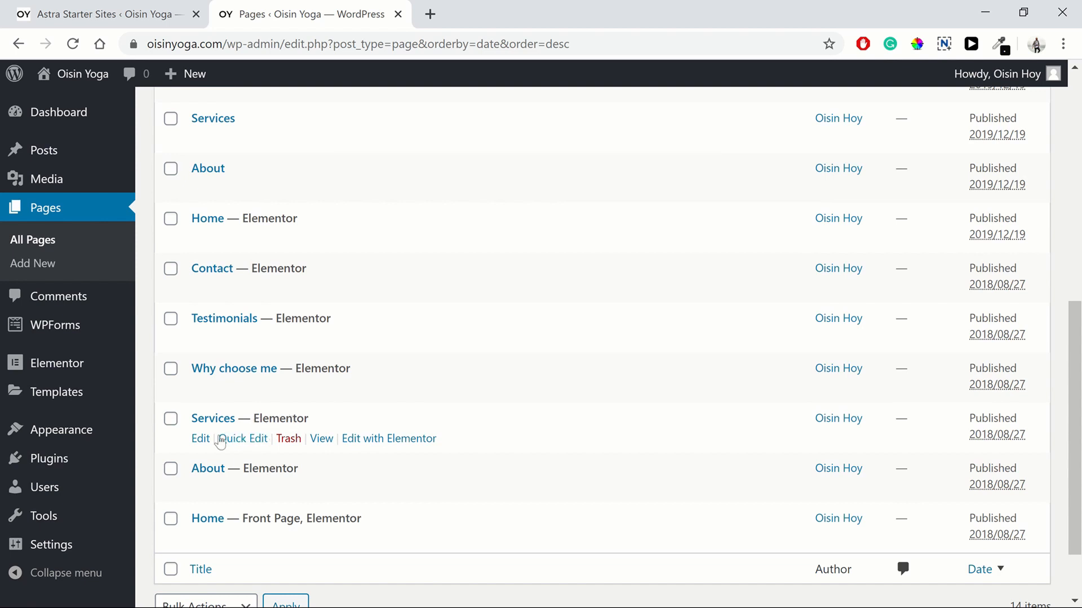
pyautogui.scroll(1, 266, 434)
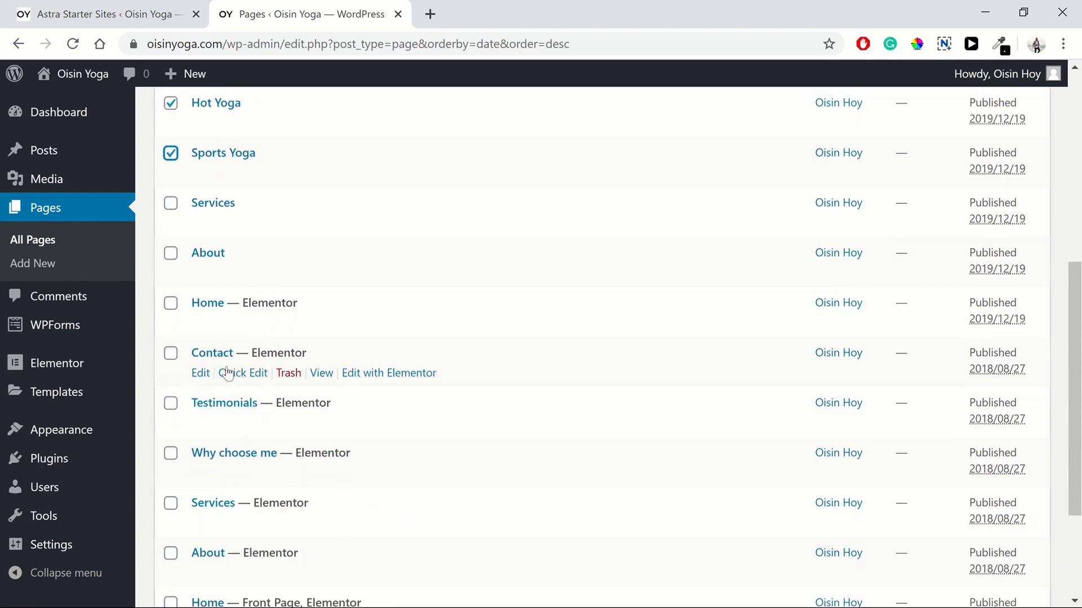
pyautogui.scroll(2, 214, 338)
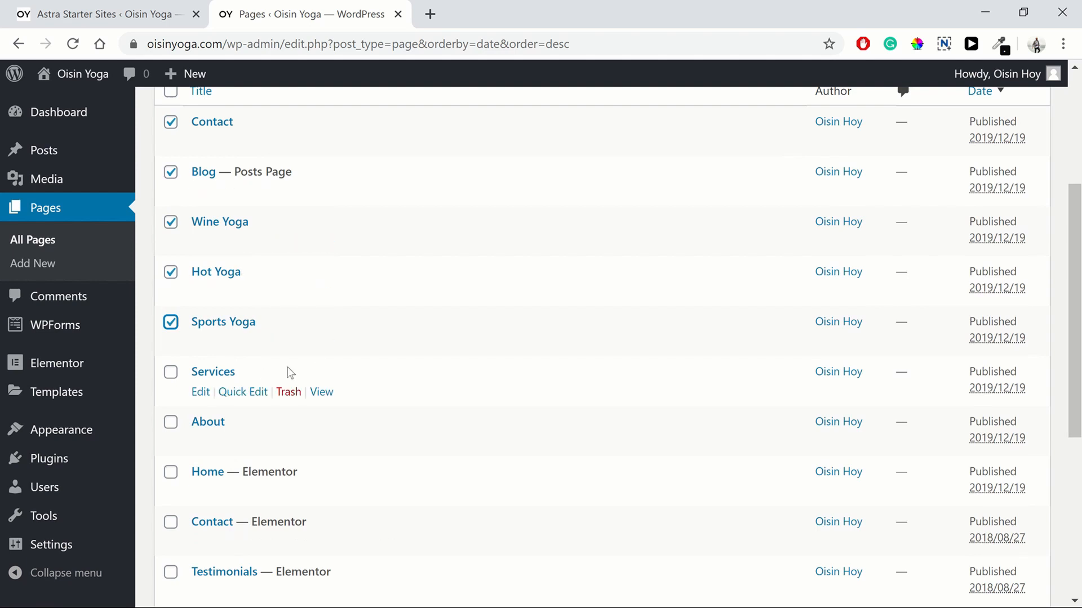
pyautogui.scroll(-1, 270, 360)
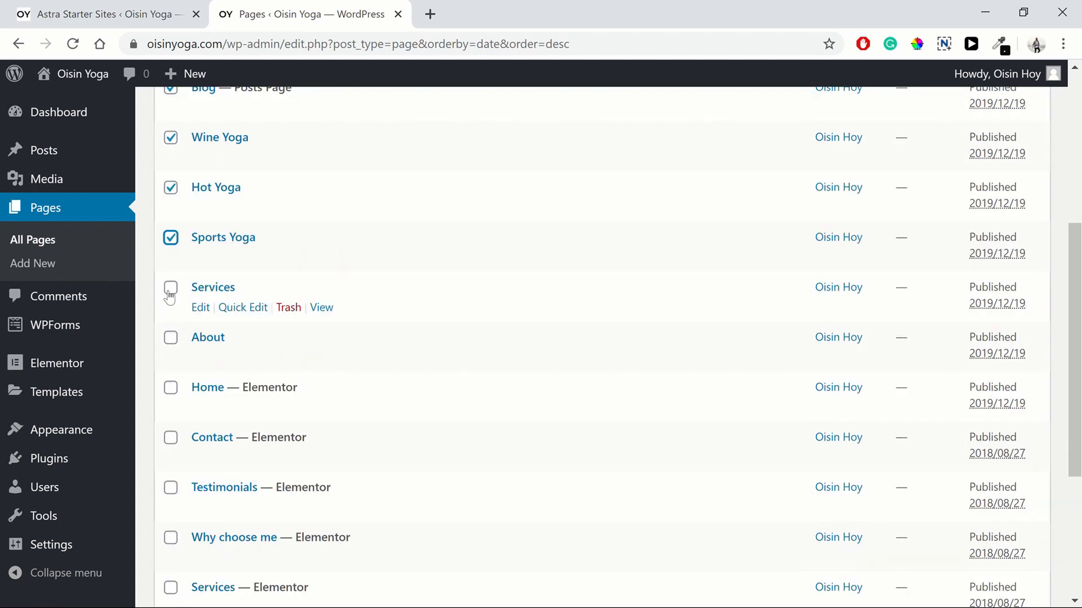
pyautogui.click(171, 290)
pyautogui.click(170, 339)
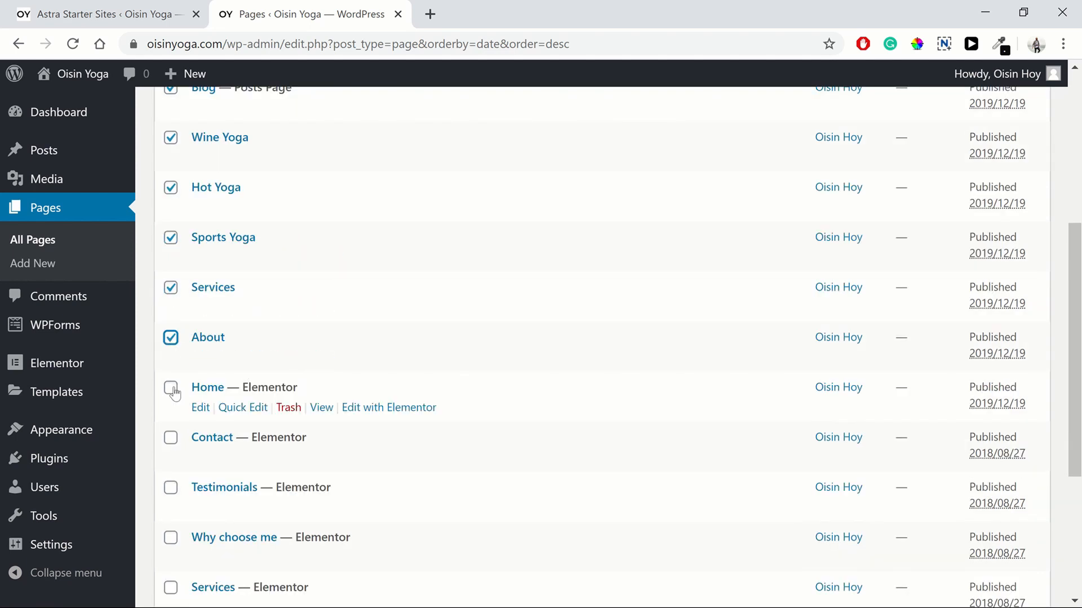
pyautogui.click(172, 391)
pyautogui.scroll(1, 1068, 418)
pyautogui.scroll(5, 1069, 418)
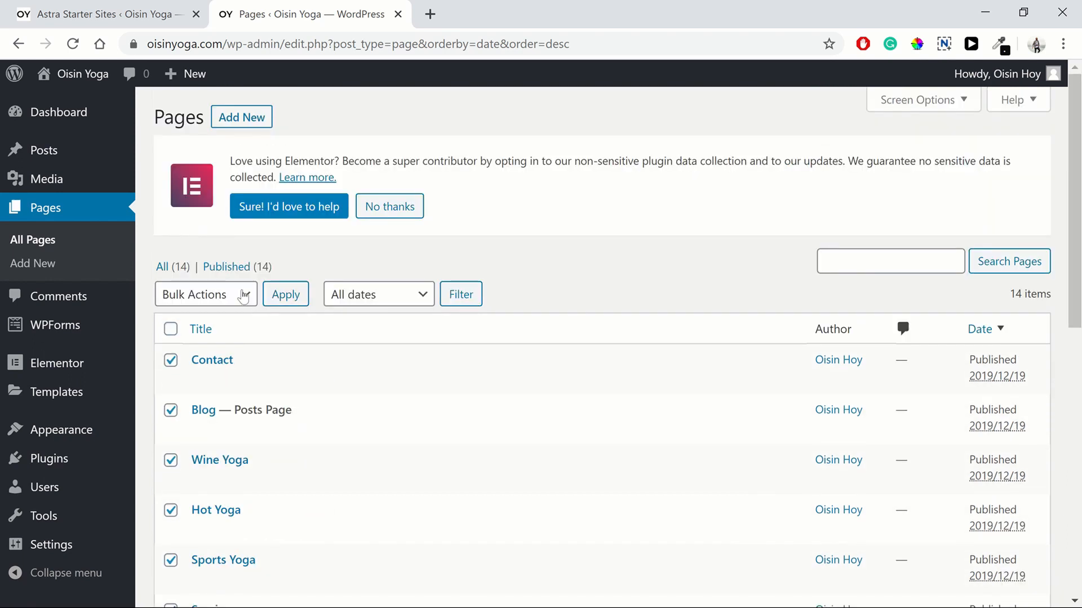
# Step: Move the eight checked 2019 pages to the Trash with the Bulk Actions menu
pyautogui.click(241, 295)
pyautogui.click(286, 295)
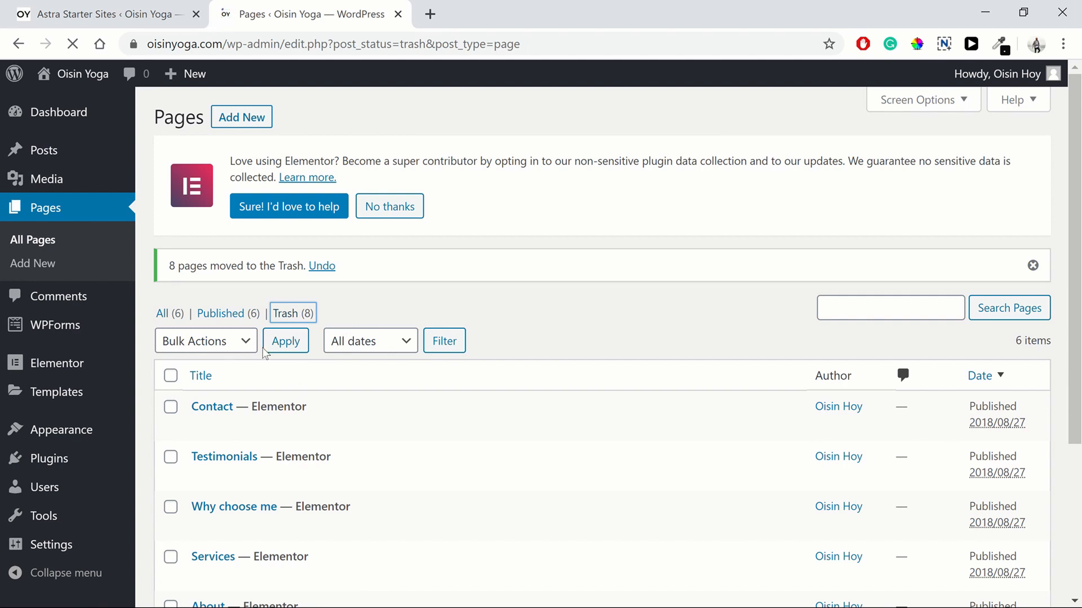
# Step: Select all trashed pages, delete them permanently, and go back to the Published list
pyautogui.click(244, 297)
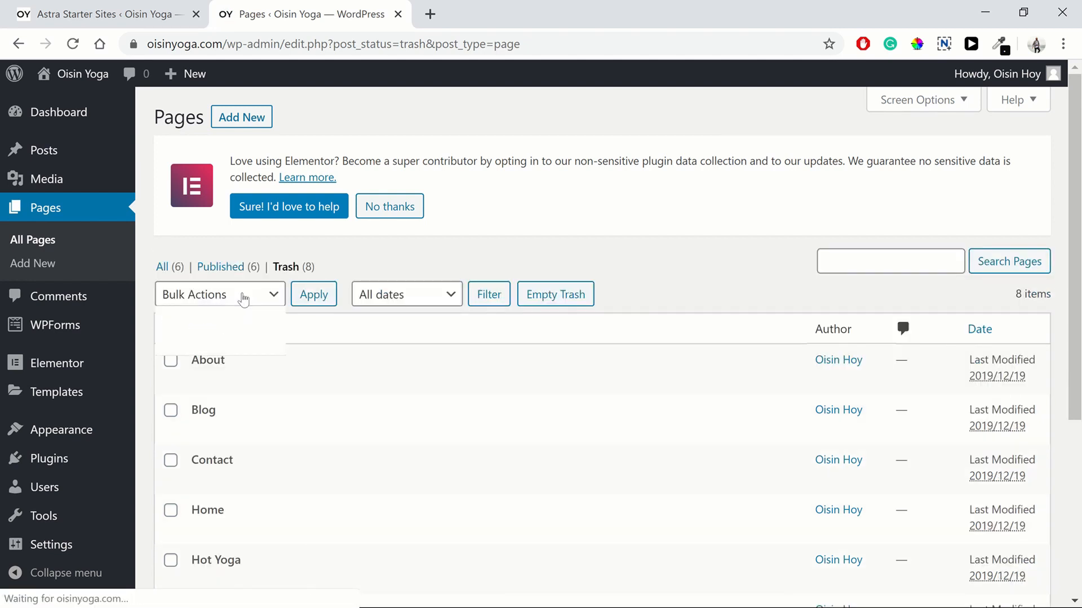
pyautogui.click(295, 324)
pyautogui.click(170, 331)
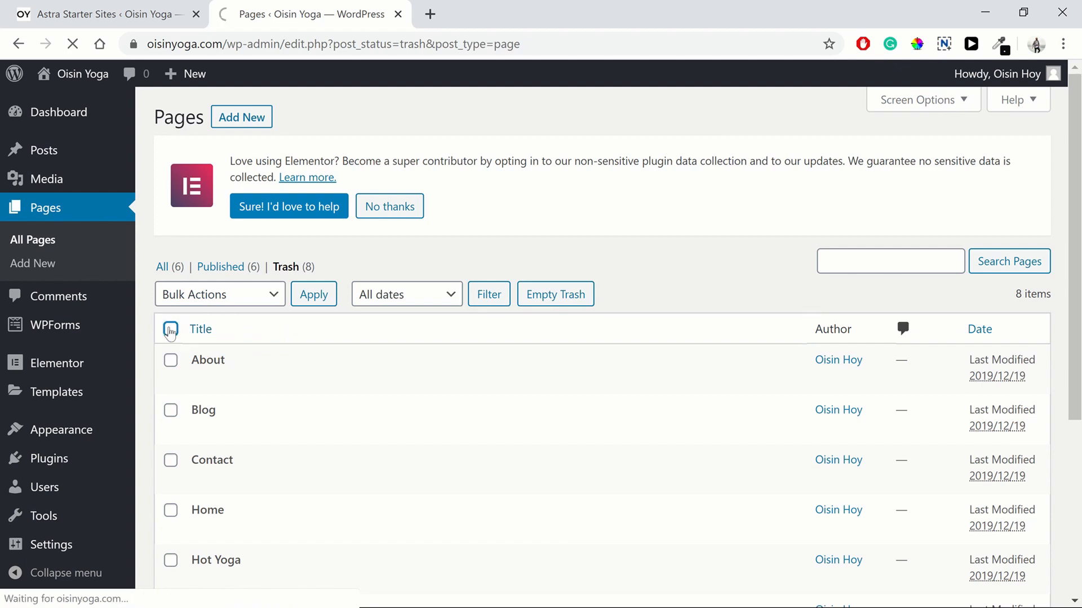
pyautogui.click(226, 294)
pyautogui.click(242, 302)
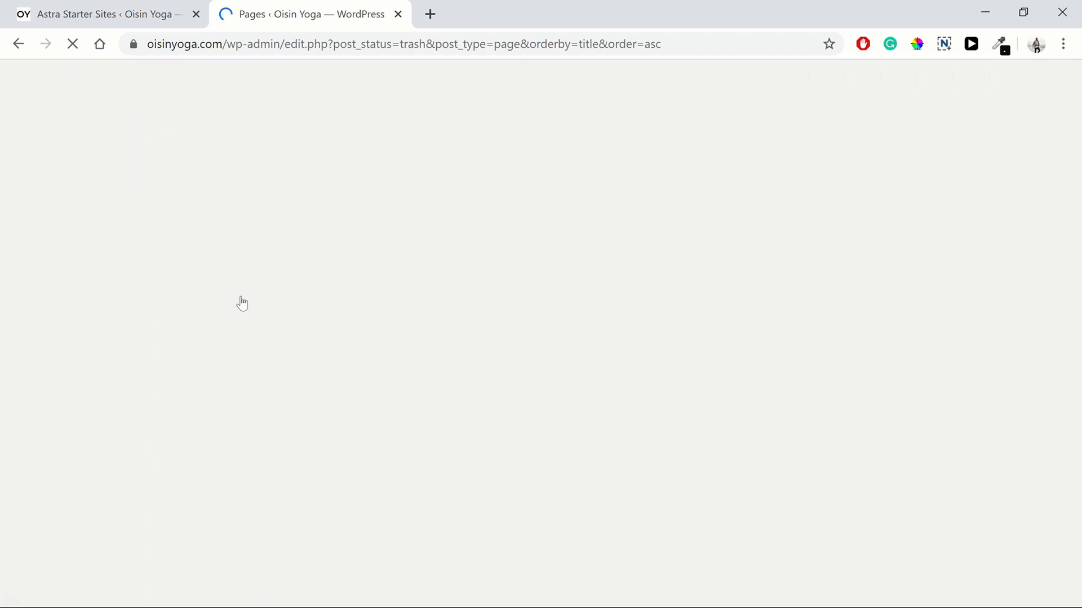
pyautogui.click(243, 302)
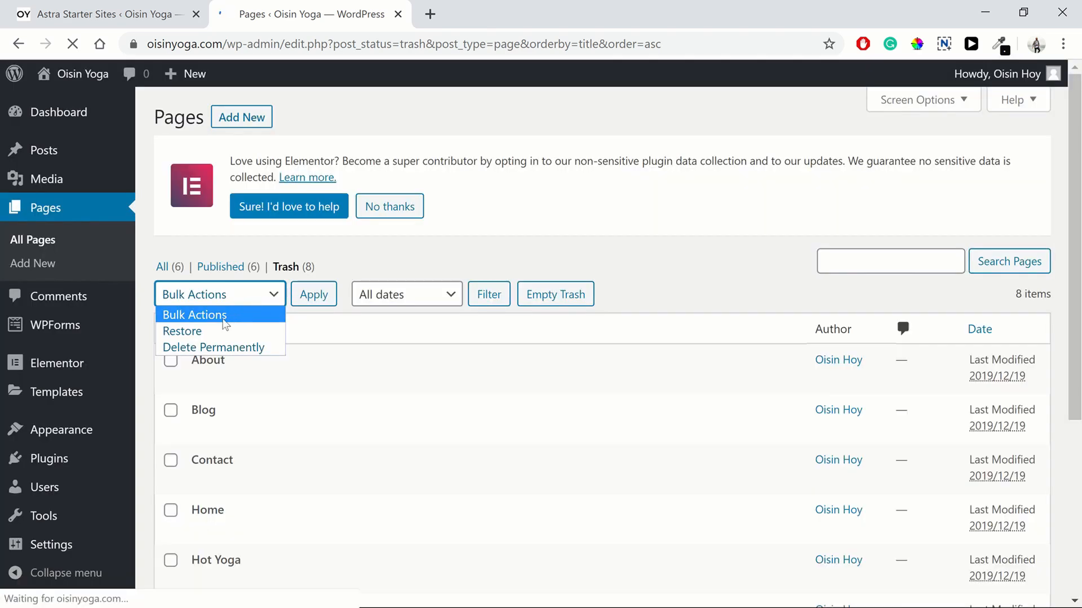
pyautogui.click(170, 329)
pyautogui.click(170, 329)
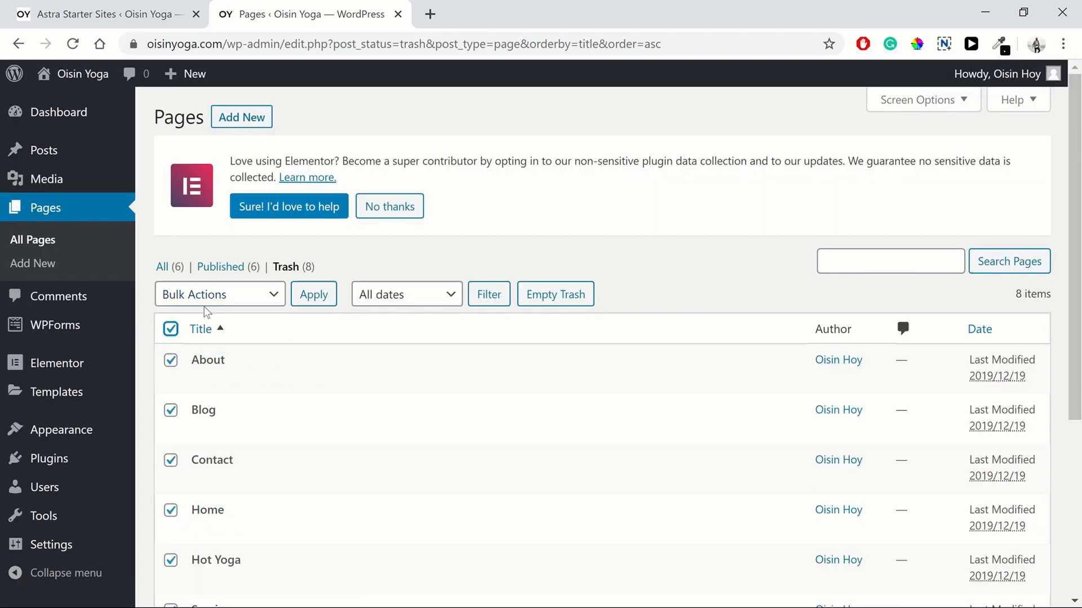
pyautogui.click(206, 298)
pyautogui.click(212, 347)
pyautogui.click(309, 294)
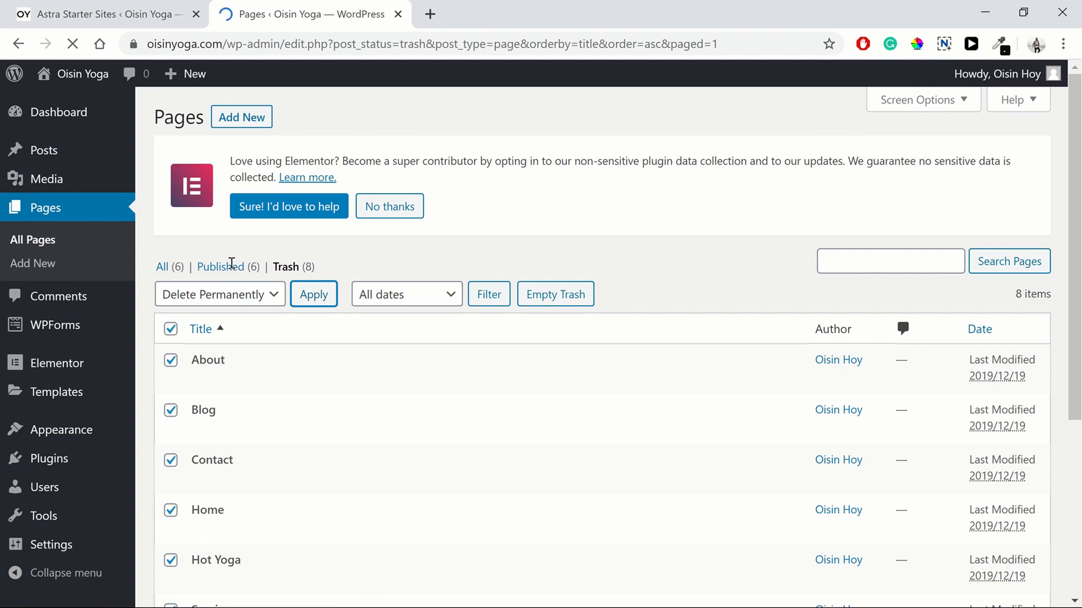
pyautogui.click(209, 316)
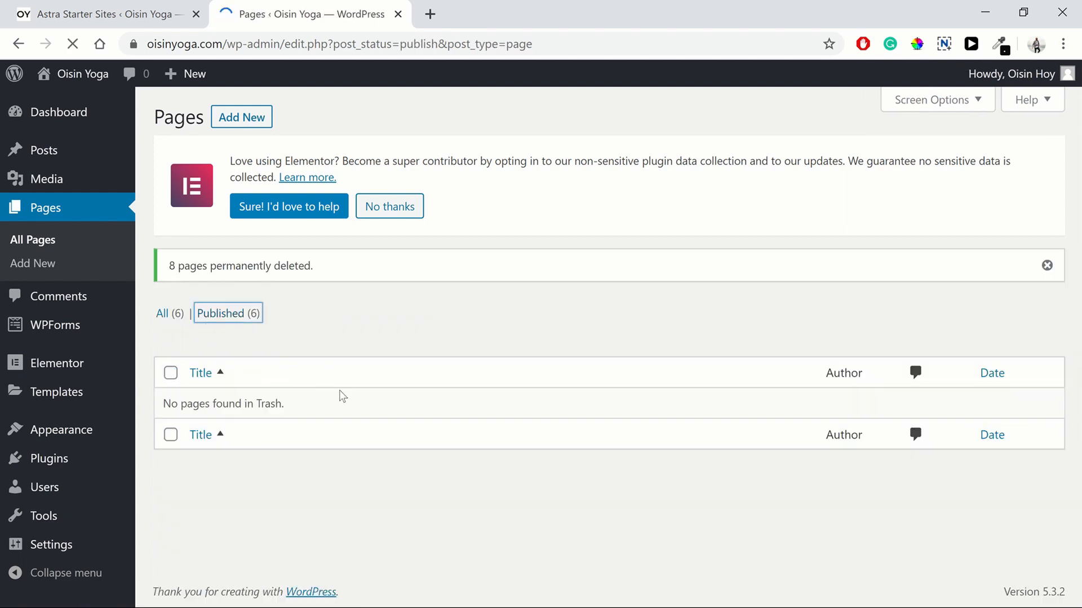
pyautogui.scroll(-1, 338, 389)
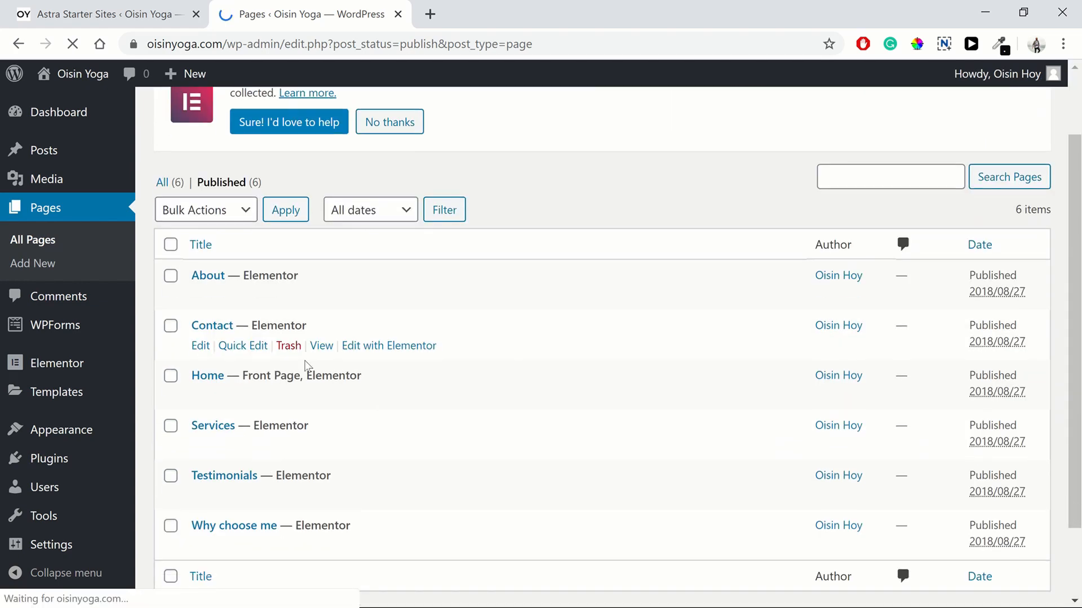
pyautogui.scroll(-1, 264, 366)
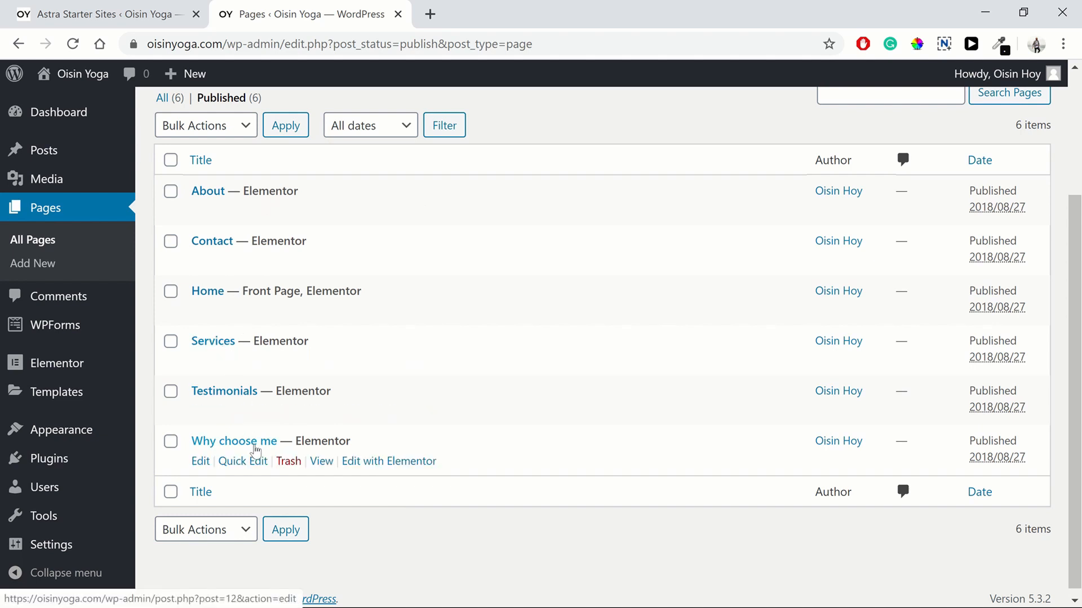
pyautogui.moveTo(59, 81)
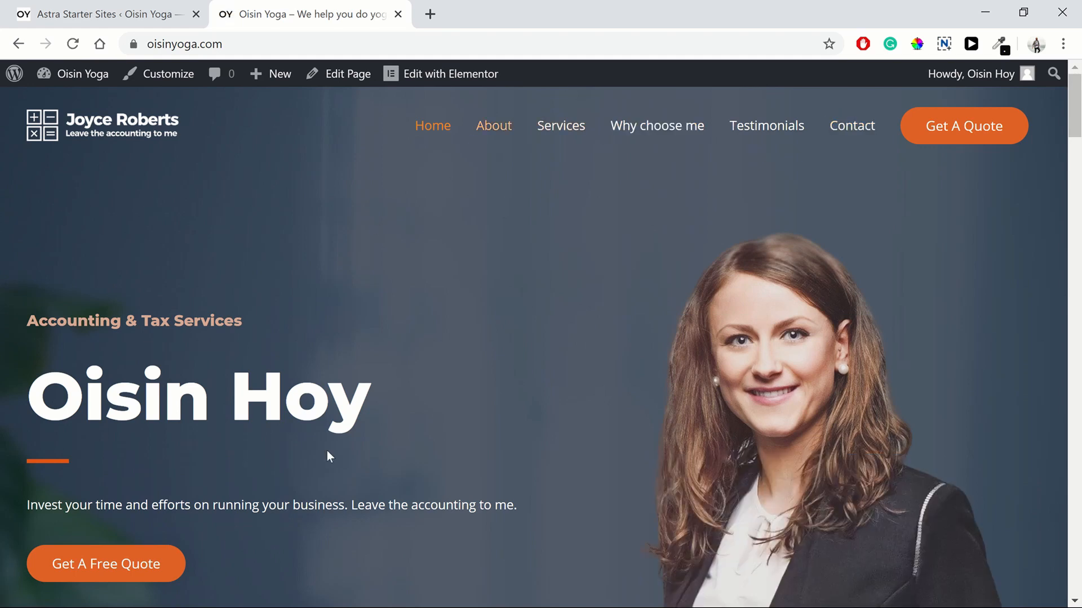
# Step: Open the front-end homepage in the editor with Edit with Elementor
pyautogui.click(407, 75)
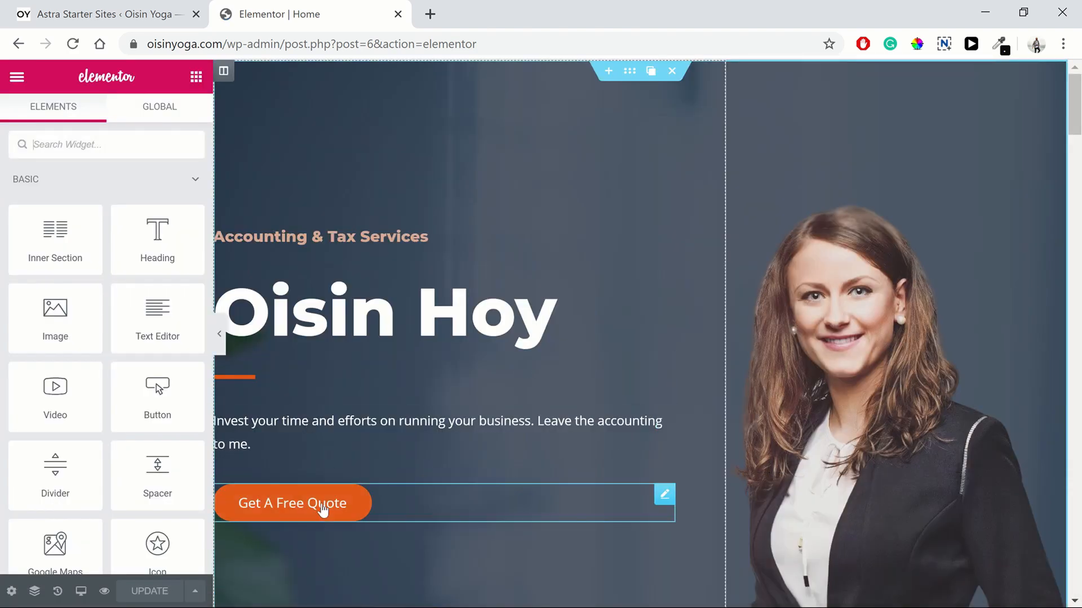
# Step: Change the Get A Free Quote button's link from '#' to the Contact page and save
pyautogui.click(411, 509)
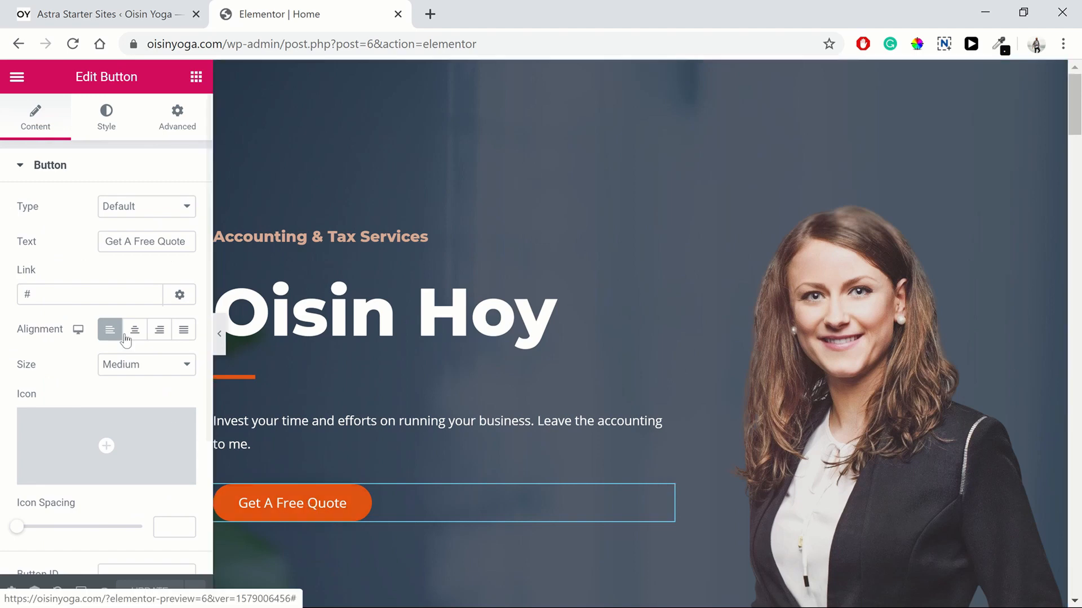
pyautogui.doubleClick(97, 302)
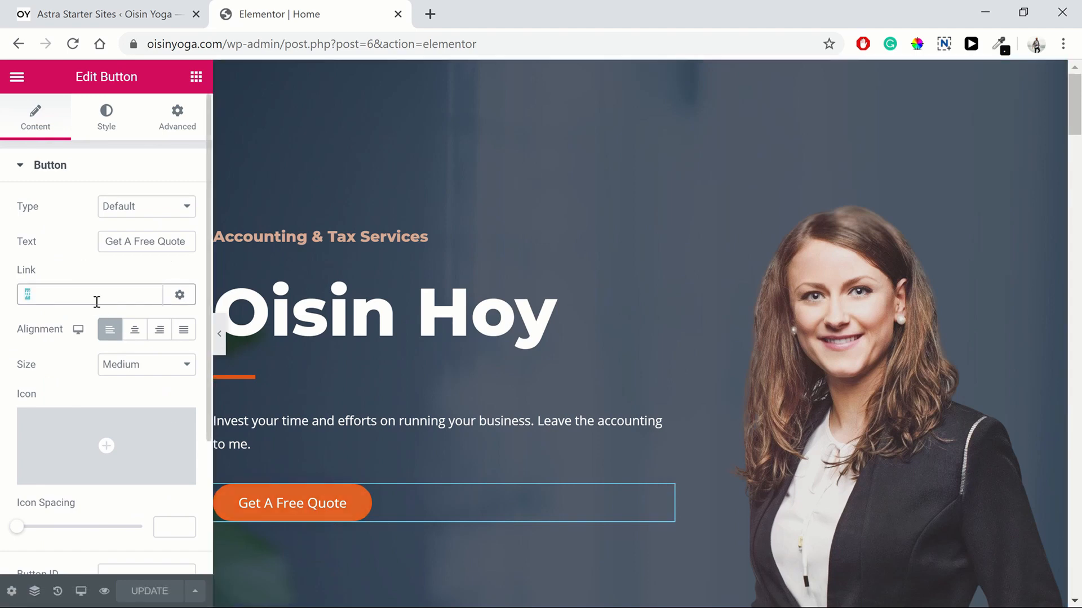
pyautogui.write('contac')
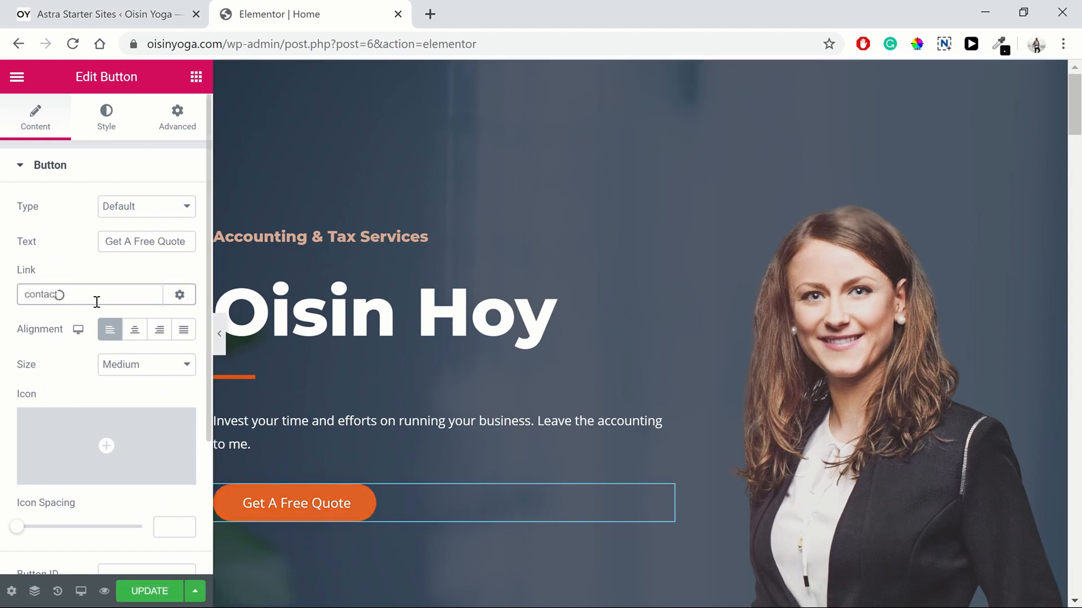
pyautogui.write('t')
pyautogui.click(90, 317)
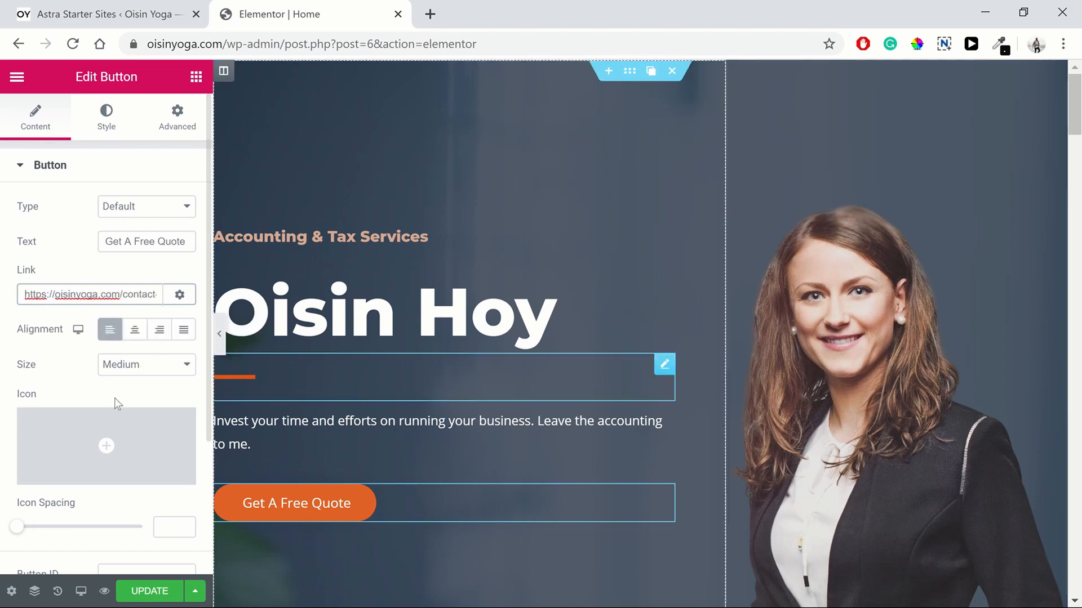
pyautogui.click(147, 591)
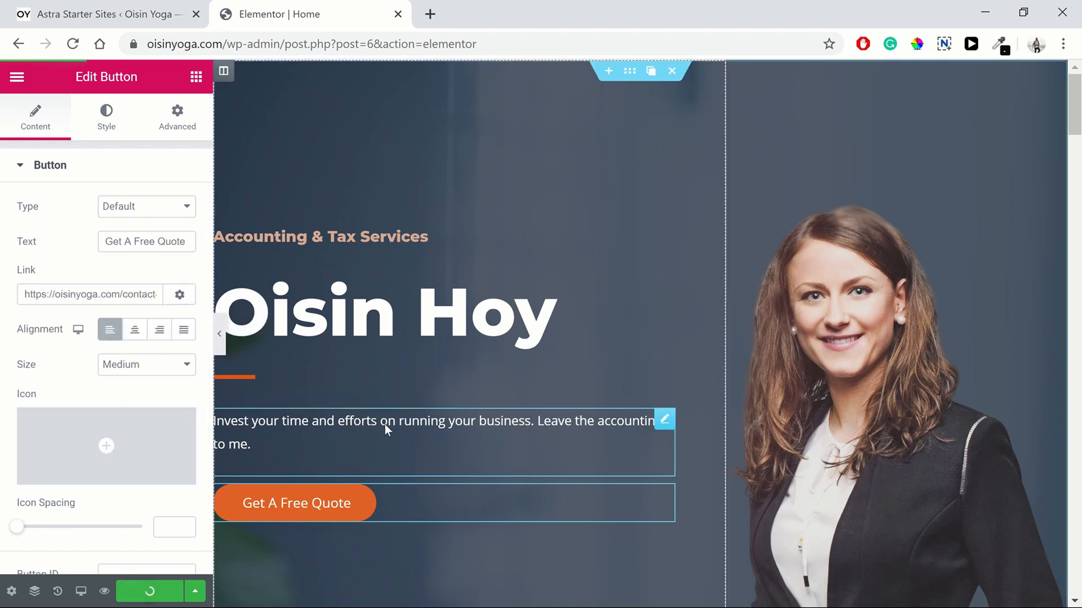
# Step: Center the button on mobile while keeping it left-aligned on desktop
pyautogui.scroll(-1, 387, 430)
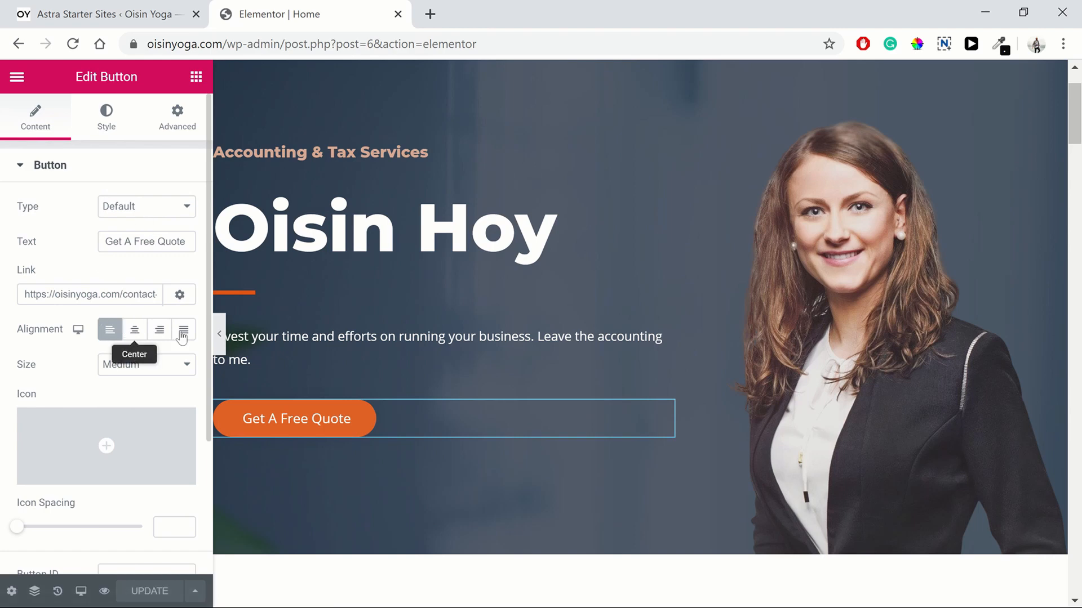
pyautogui.click(135, 330)
pyautogui.click(159, 330)
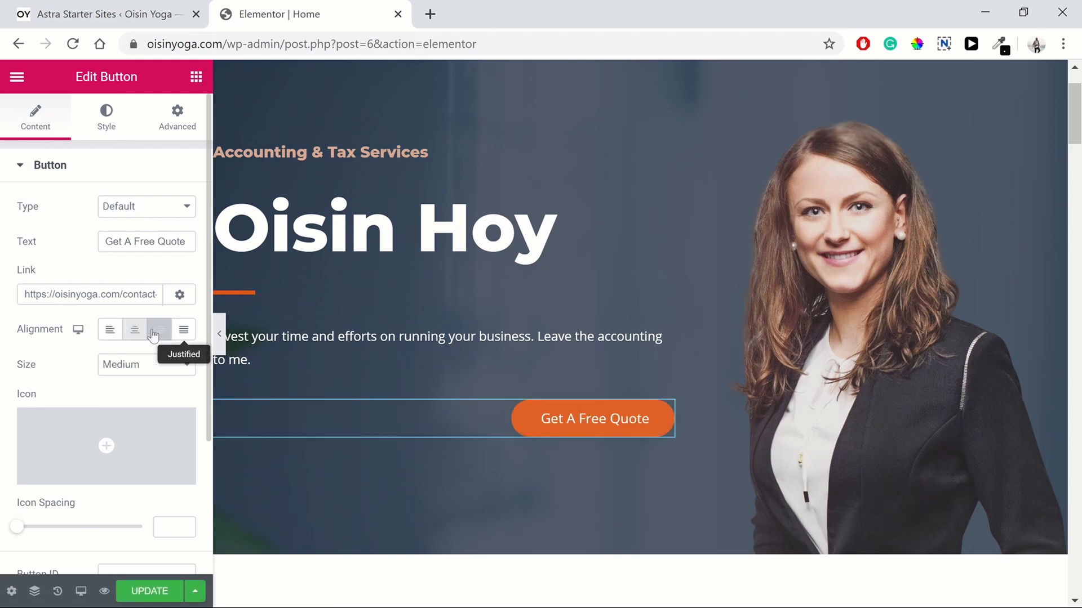
pyautogui.click(109, 330)
pyautogui.click(78, 331)
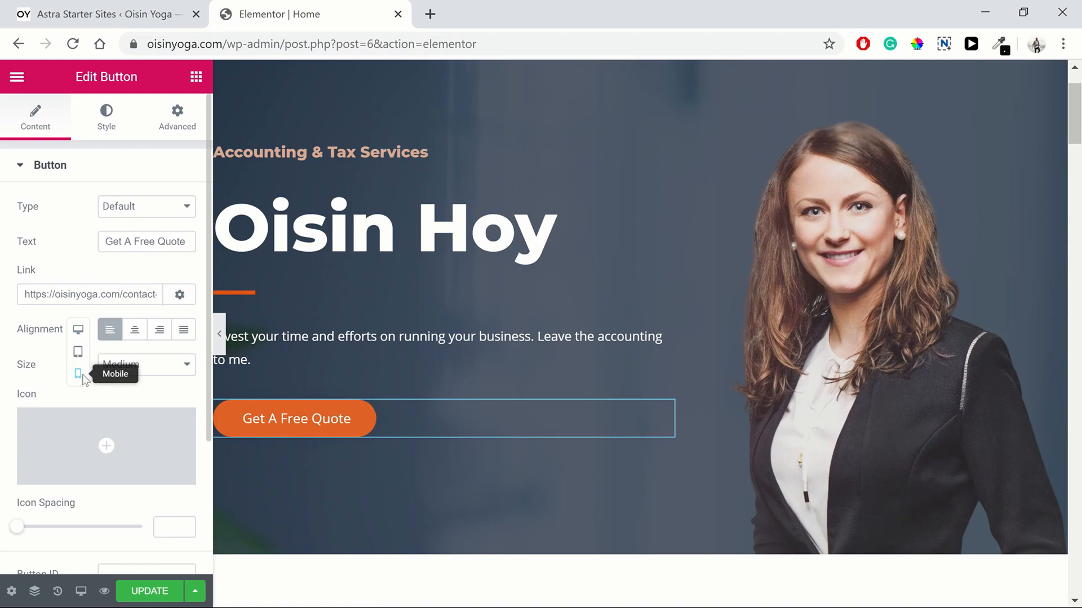
pyautogui.click(78, 374)
pyautogui.click(110, 330)
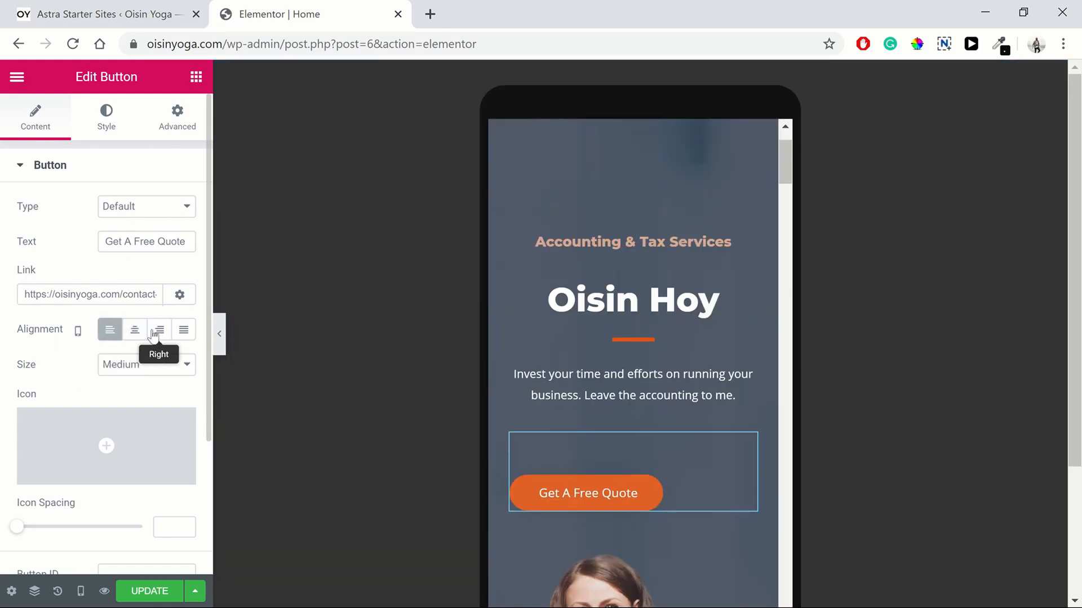
pyautogui.click(159, 330)
pyautogui.click(134, 330)
pyautogui.click(79, 331)
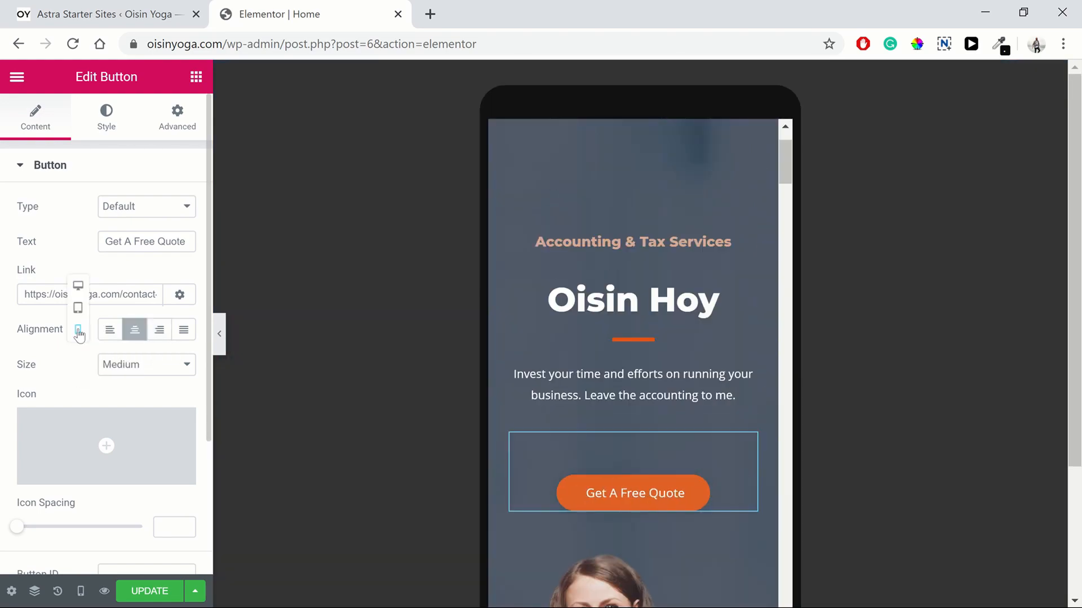
pyautogui.click(78, 286)
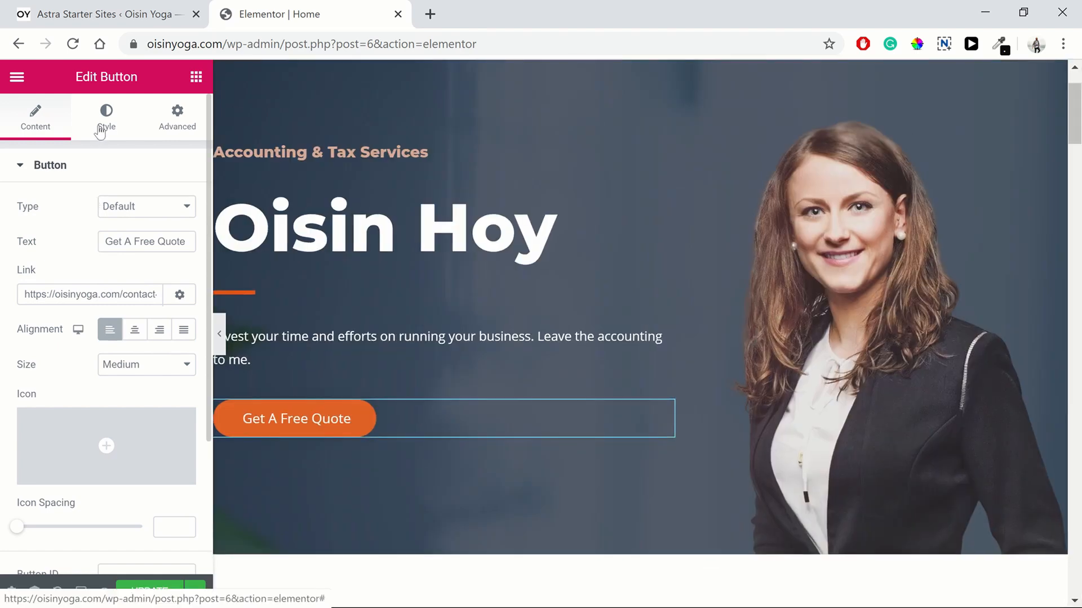
pyautogui.click(100, 130)
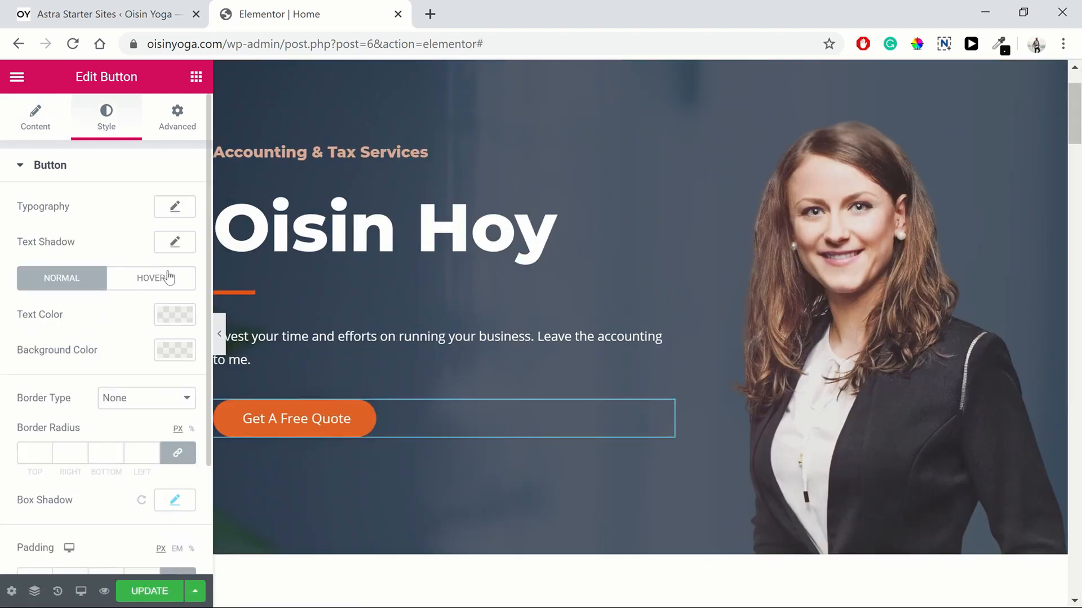
pyautogui.click(40, 130)
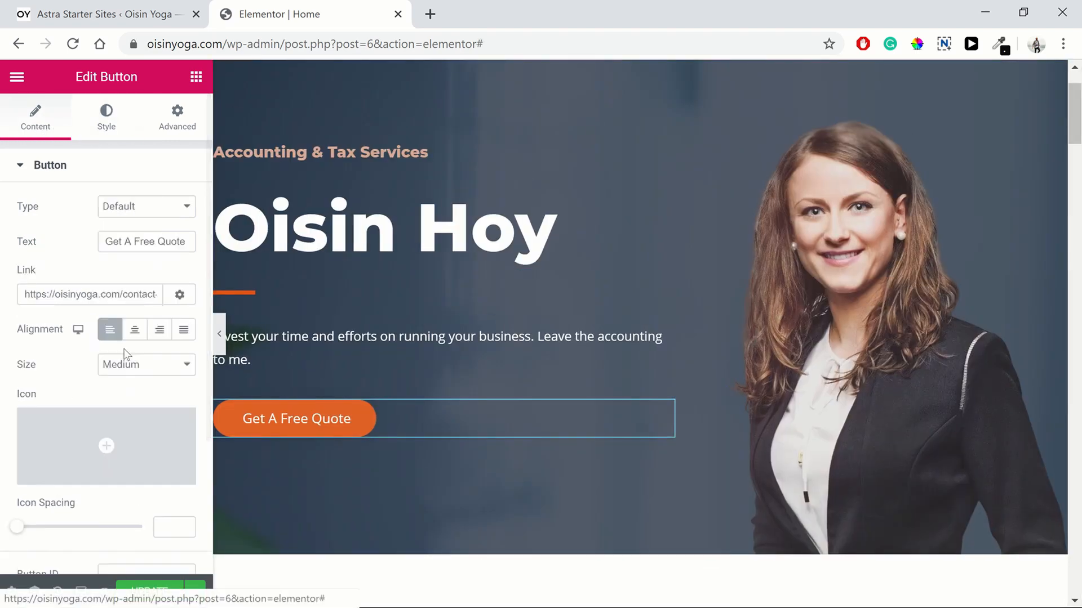
# Step: Link the Accounting Services Read More button to the Services page and save
pyautogui.scroll(-4, 512, 422)
pyautogui.scroll(-8, 512, 423)
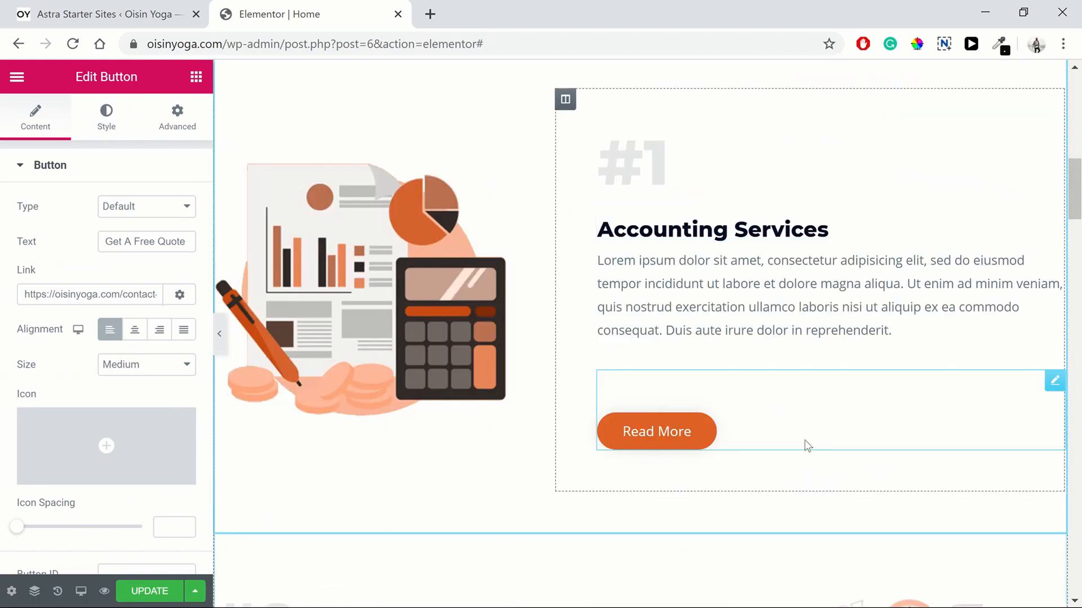
pyautogui.click(807, 445)
pyautogui.doubleClick(79, 290)
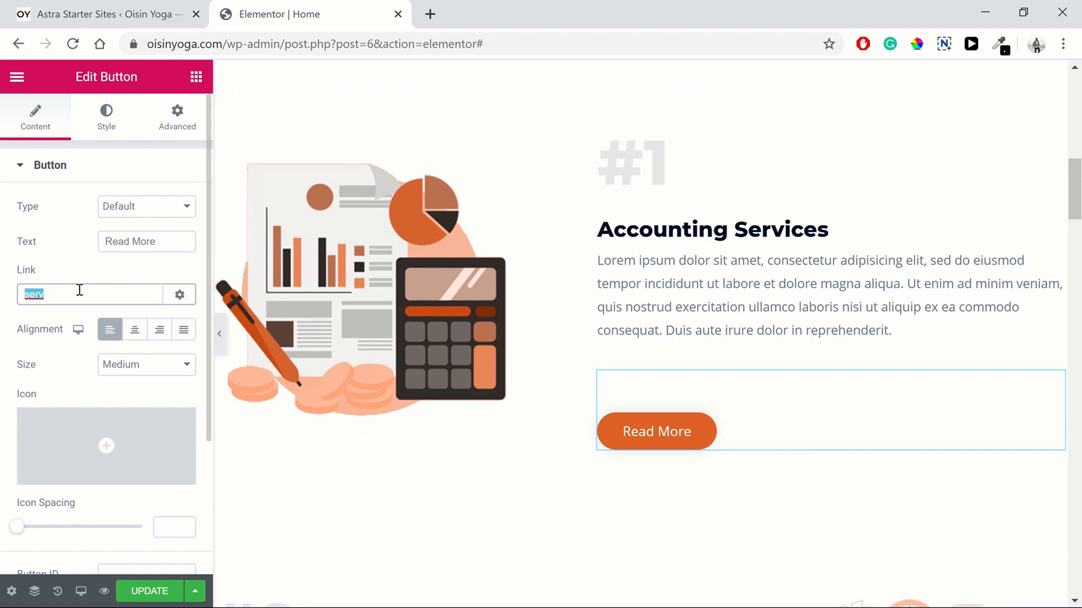
pyautogui.write('s')
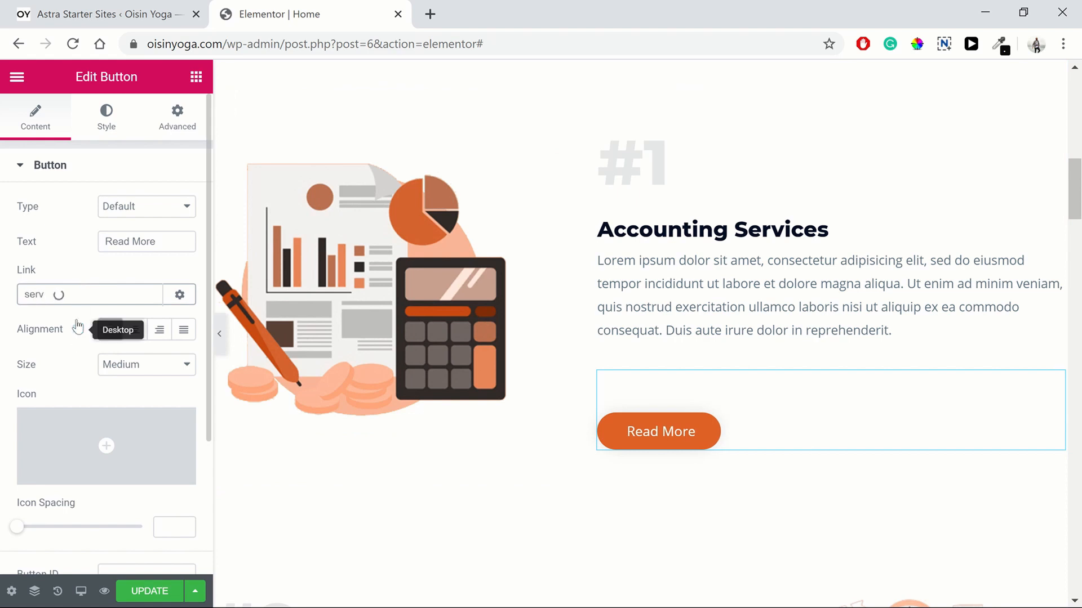
pyautogui.click(77, 319)
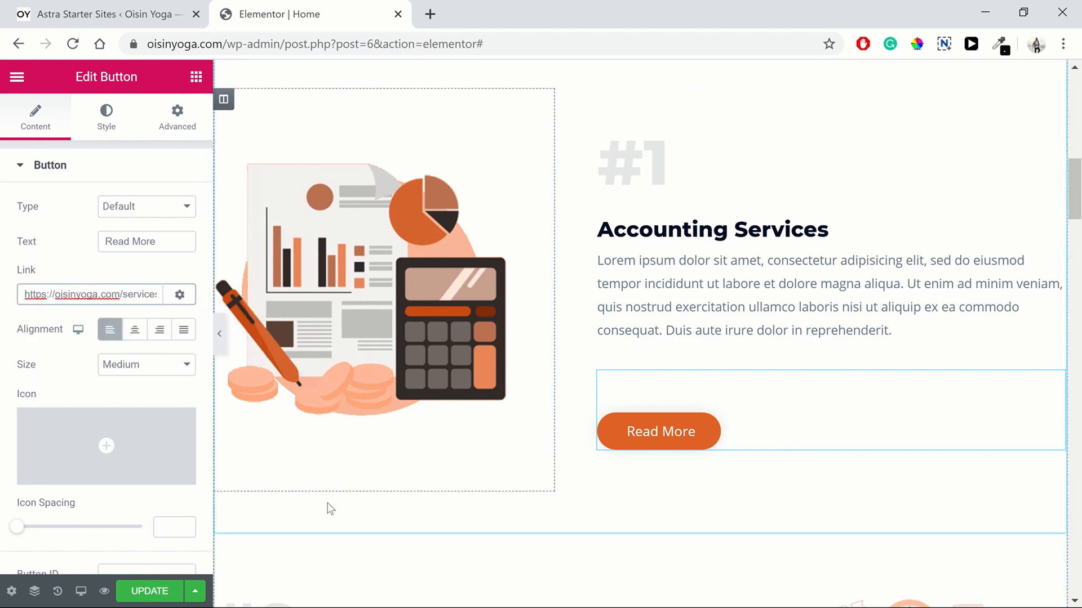
pyautogui.click(179, 593)
# Step: Scroll the Home page down to the footer and back up to review it
pyautogui.scroll(-5, 498, 449)
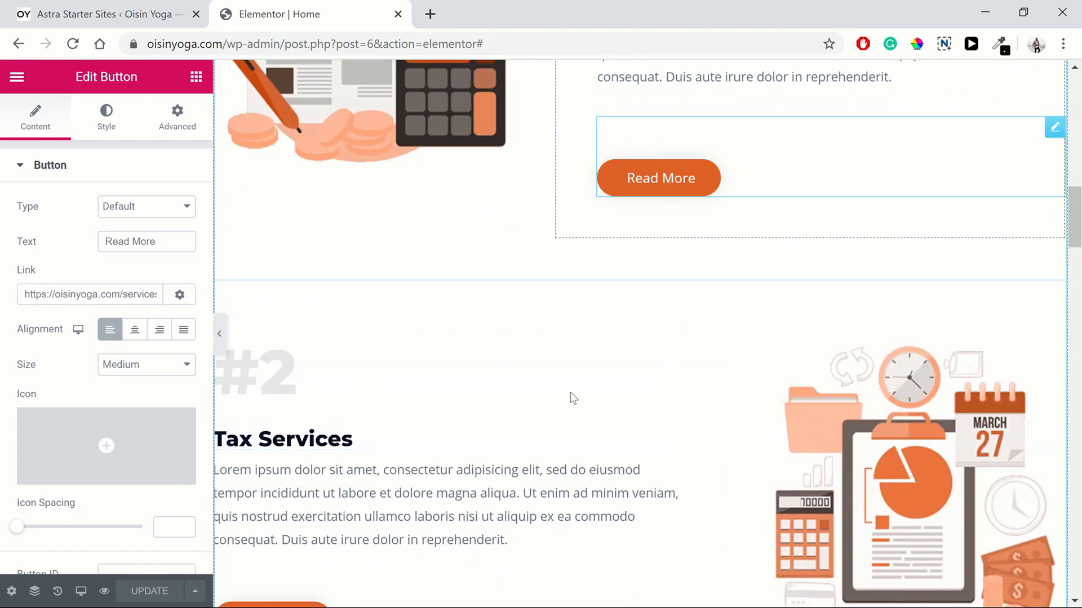
pyautogui.scroll(-20, 937, 260)
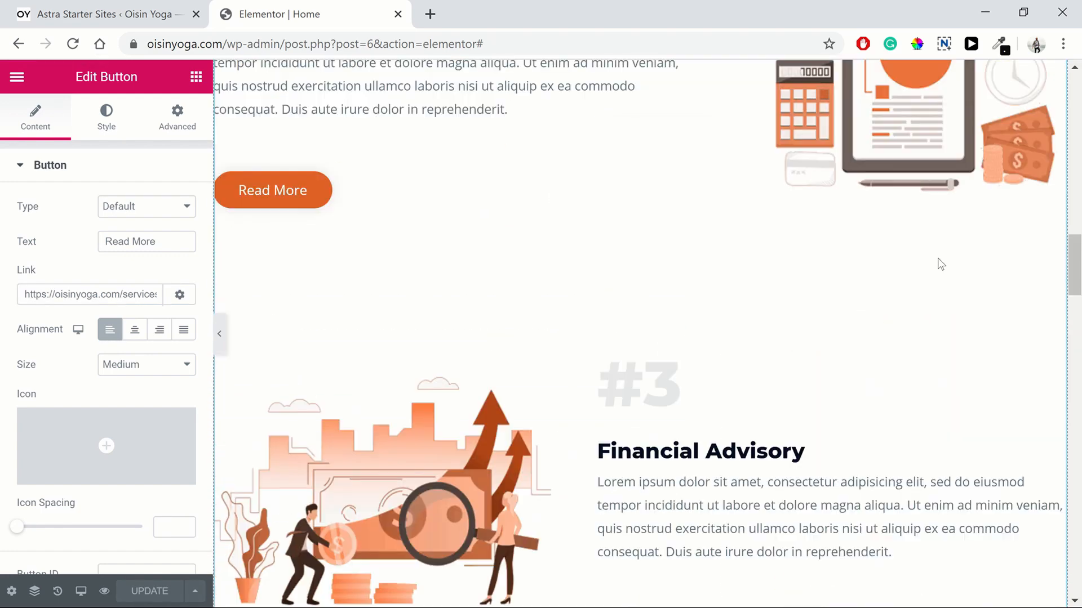
pyautogui.scroll(-6, 939, 262)
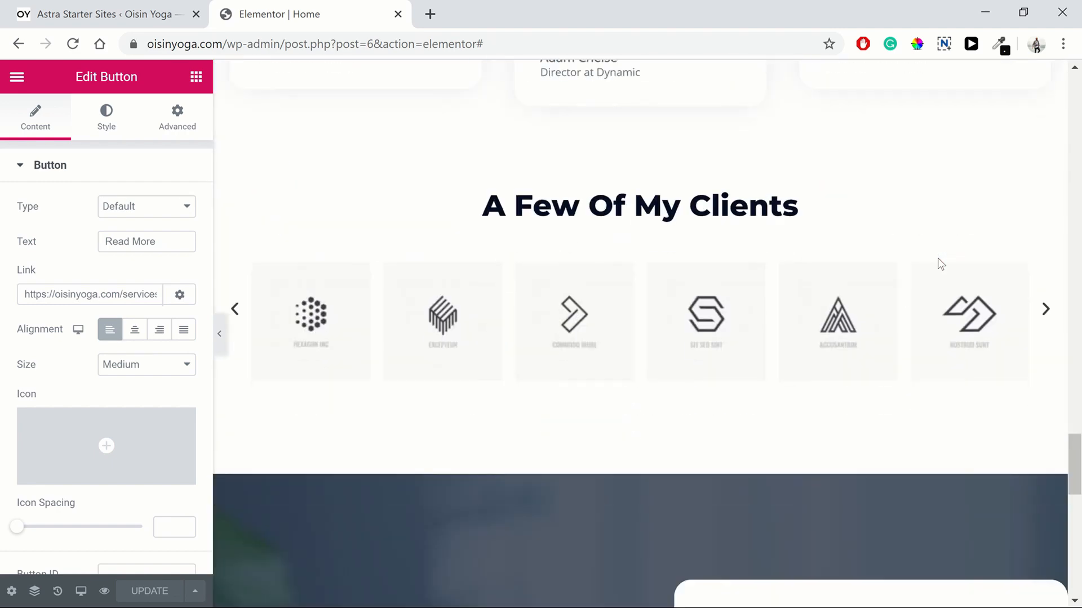
pyautogui.scroll(2, 939, 262)
pyautogui.scroll(-8, 939, 262)
pyautogui.scroll(-9, 939, 263)
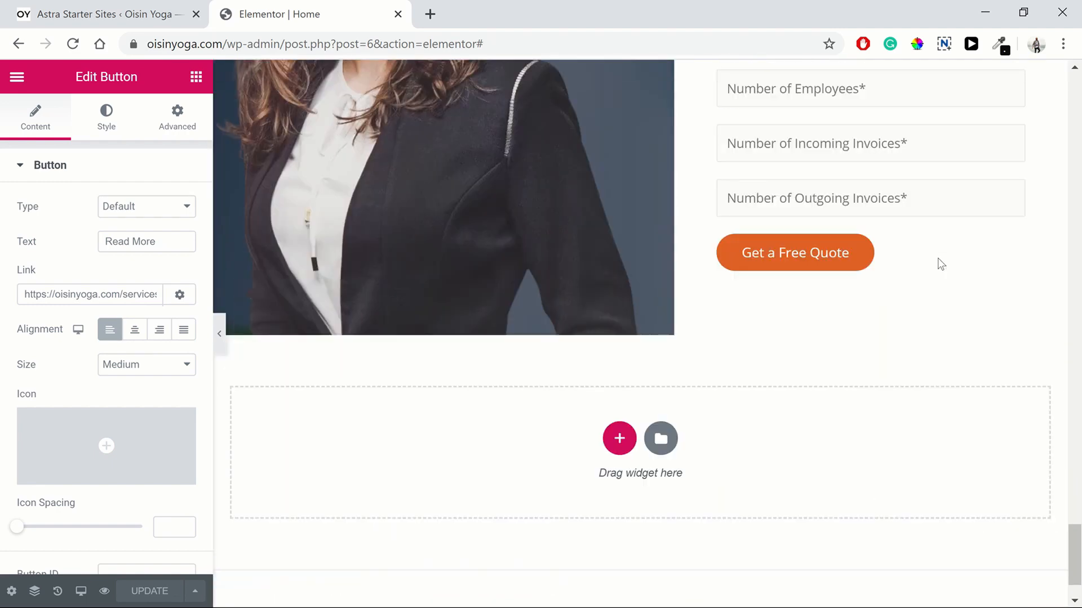
pyautogui.scroll(20, 1043, 280)
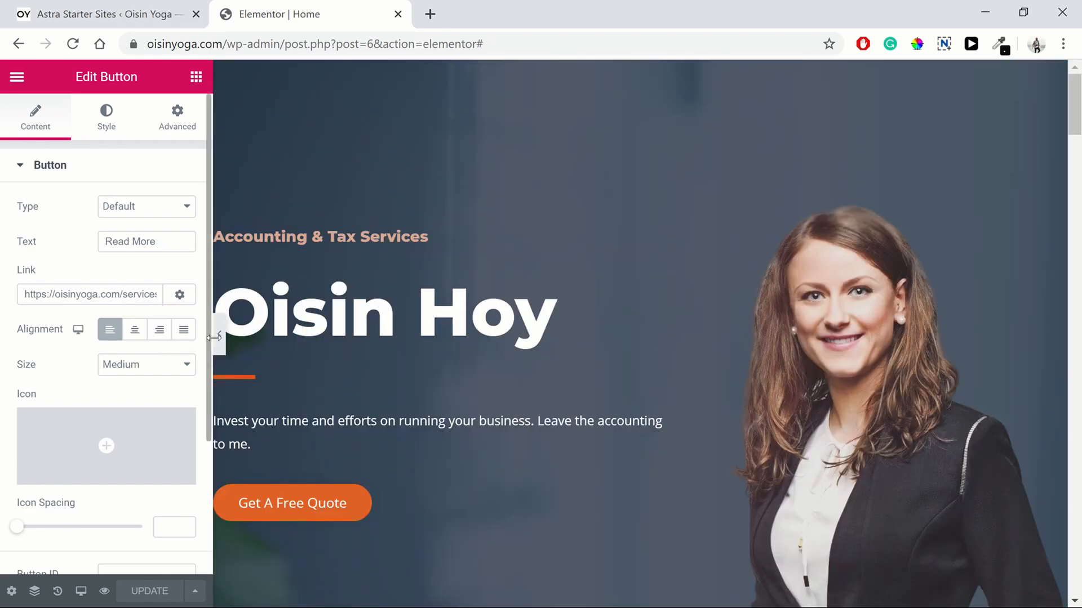
# Step: Preview the Home page and test the Read More and Get A Free Quote links
pyautogui.click(104, 590)
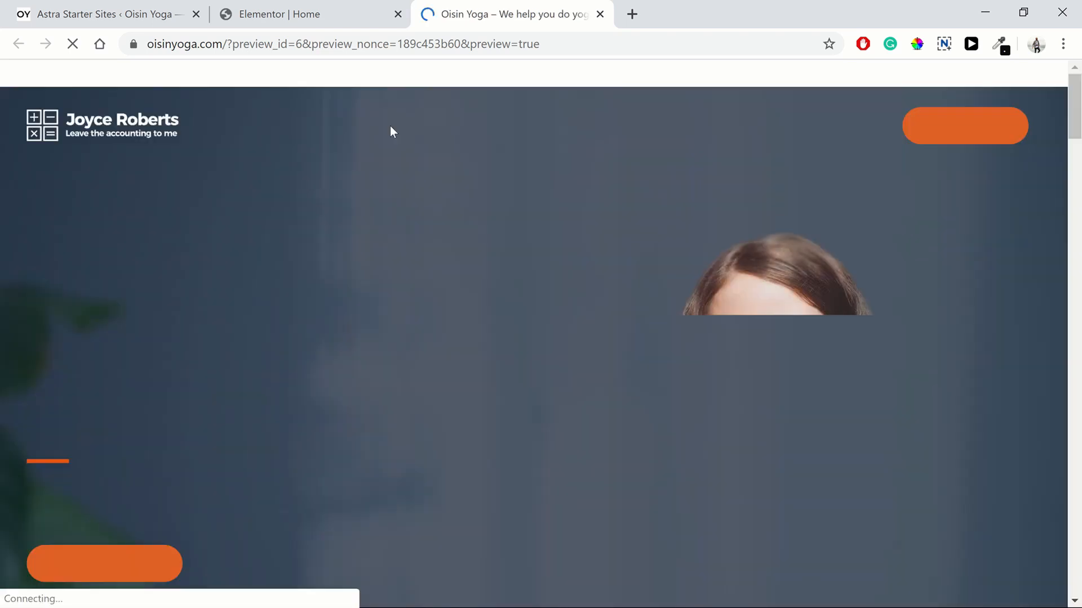
pyautogui.scroll(-15, 517, 285)
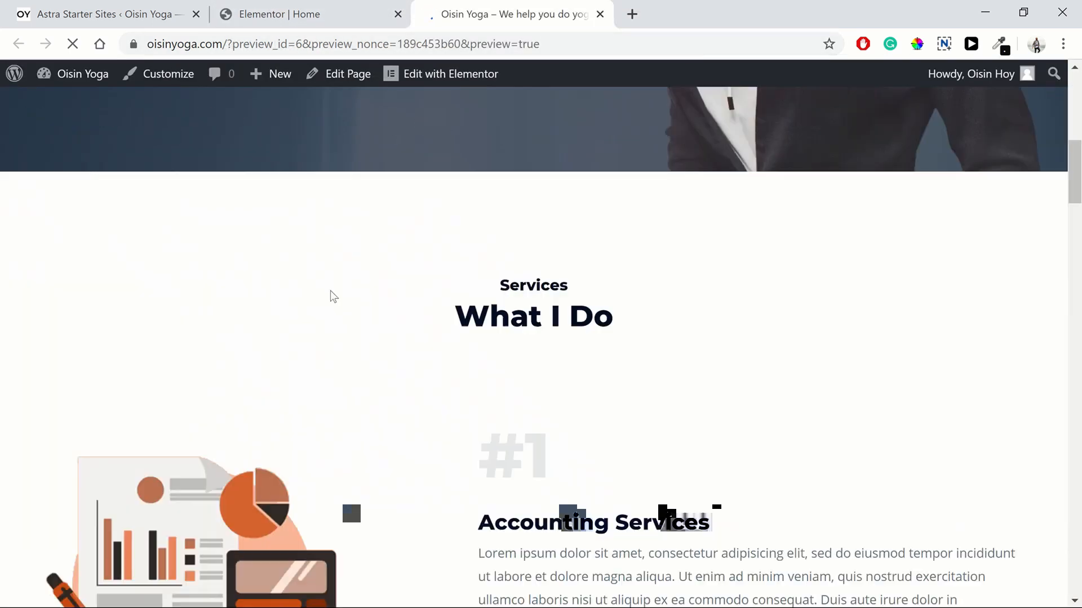
pyautogui.scroll(-3, 492, 358)
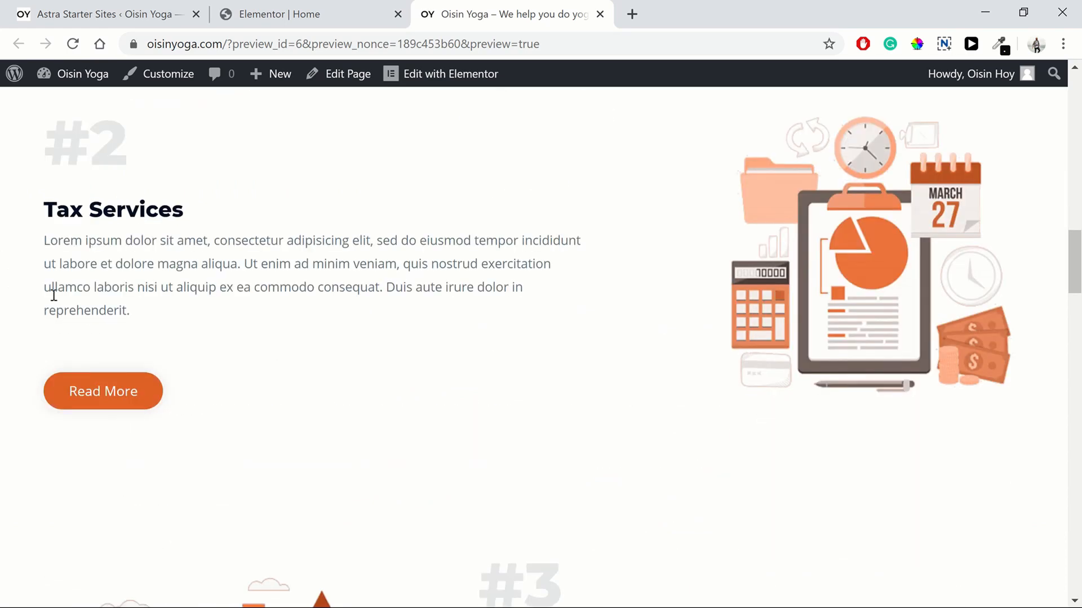
pyautogui.click(106, 394)
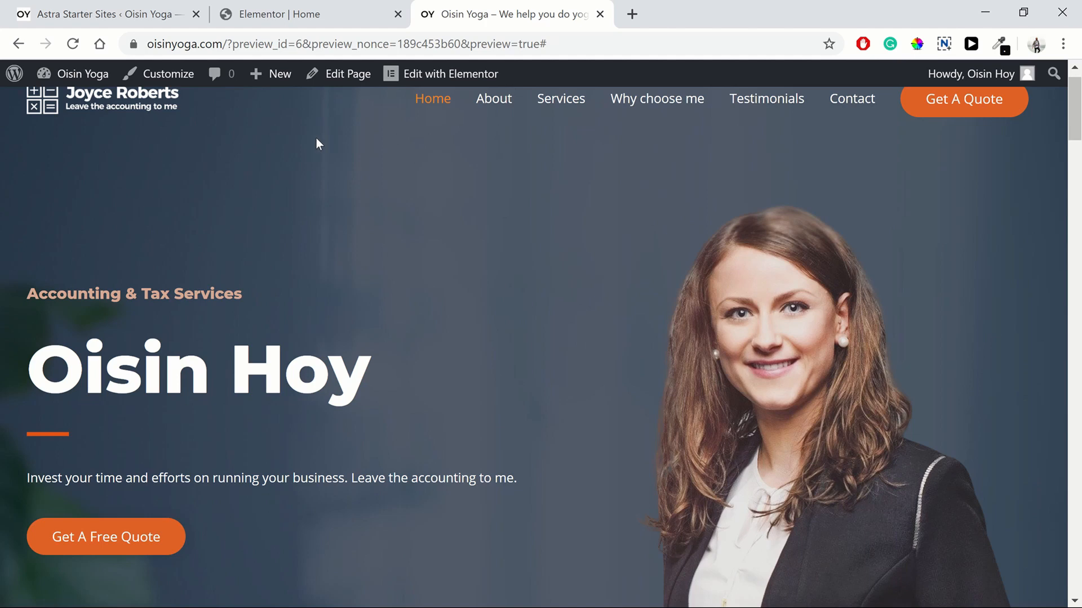
pyautogui.click(140, 542)
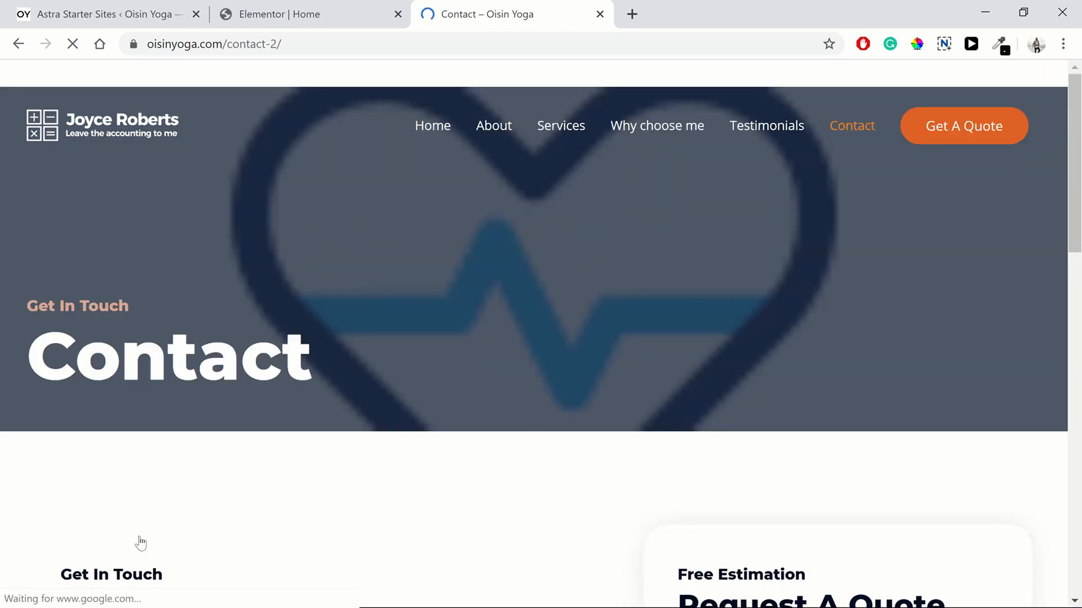
# Step: Check that the site menu's Services and Home links lead to the right pages
pyautogui.scroll(-6, 345, 413)
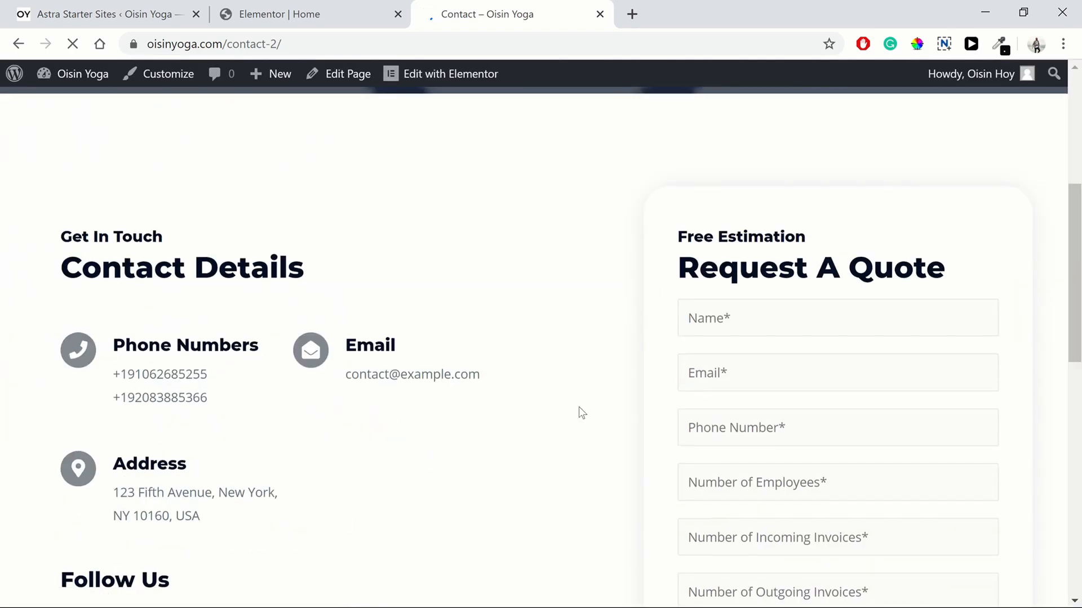
pyautogui.scroll(-3, 579, 407)
pyautogui.scroll(-7, 600, 399)
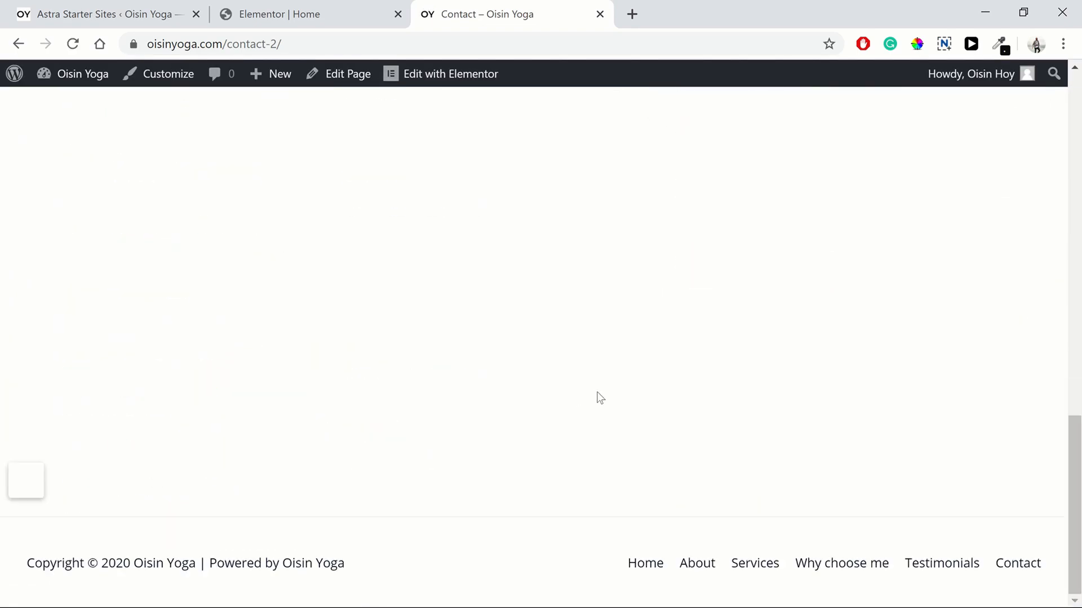
pyautogui.scroll(6, 600, 398)
pyautogui.scroll(8, 601, 398)
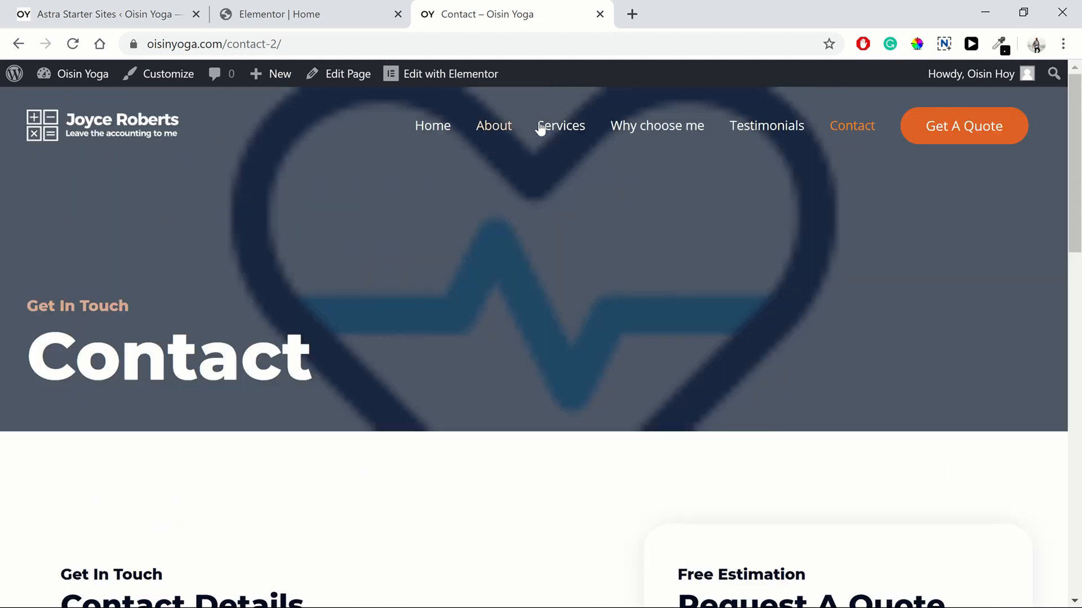
pyautogui.click(557, 126)
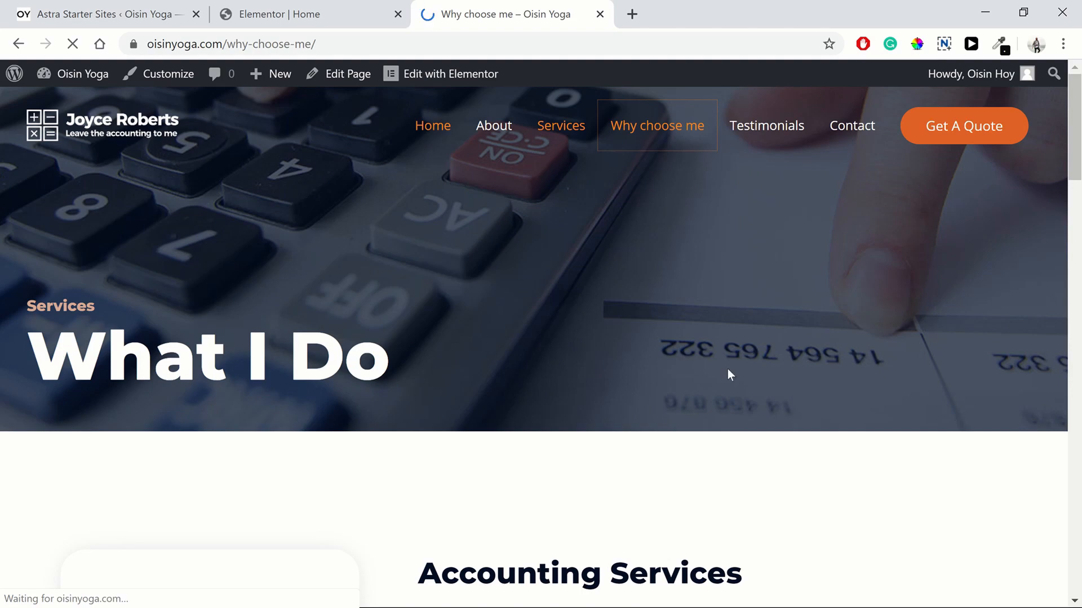
pyautogui.scroll(-13, 728, 369)
pyautogui.scroll(13, 716, 363)
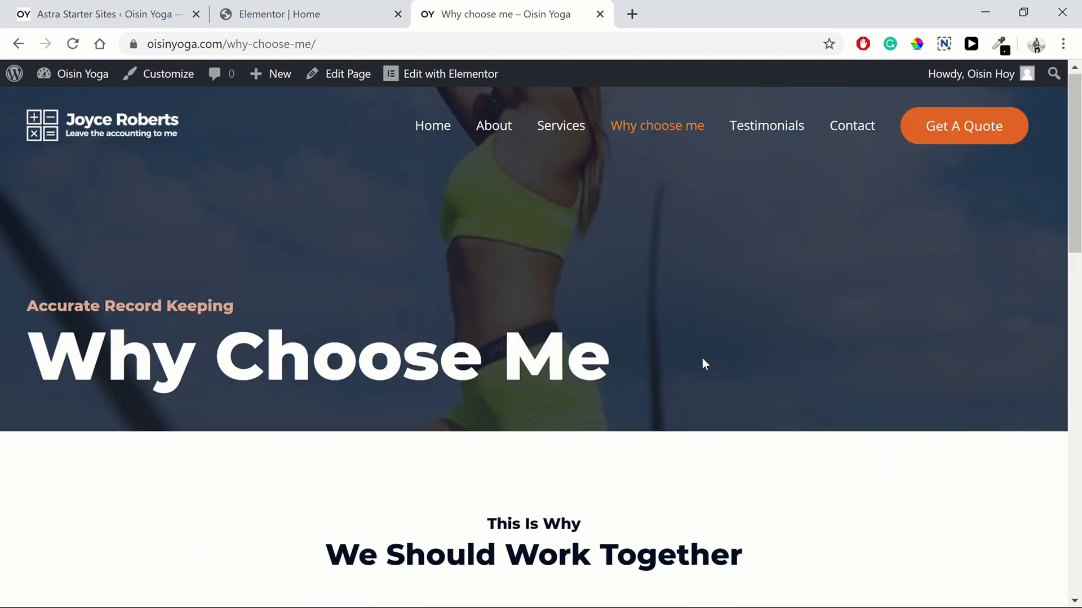
pyautogui.click(549, 136)
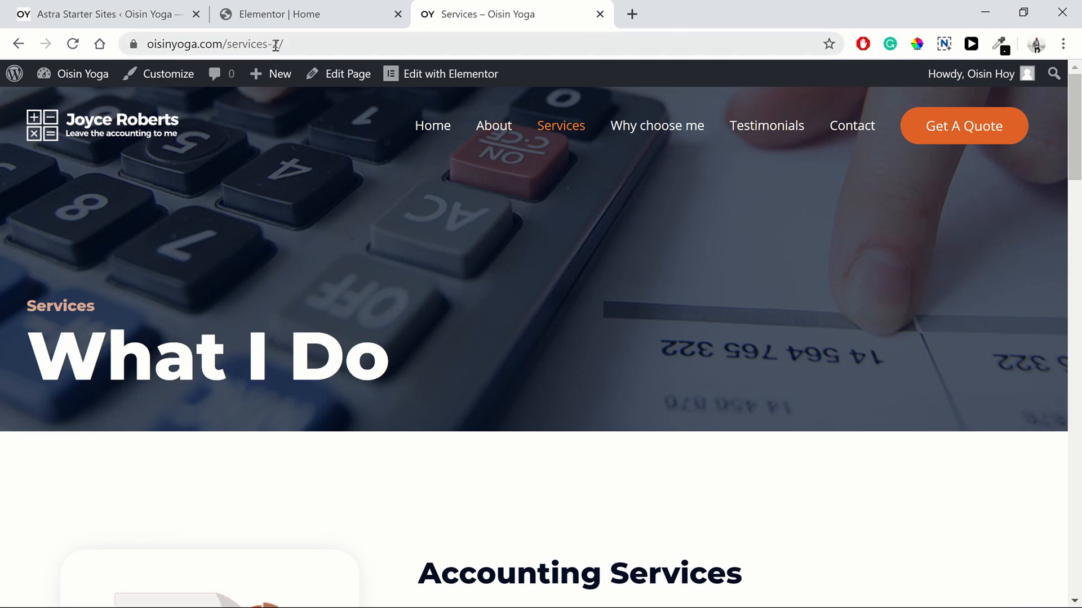
pyautogui.click(408, 133)
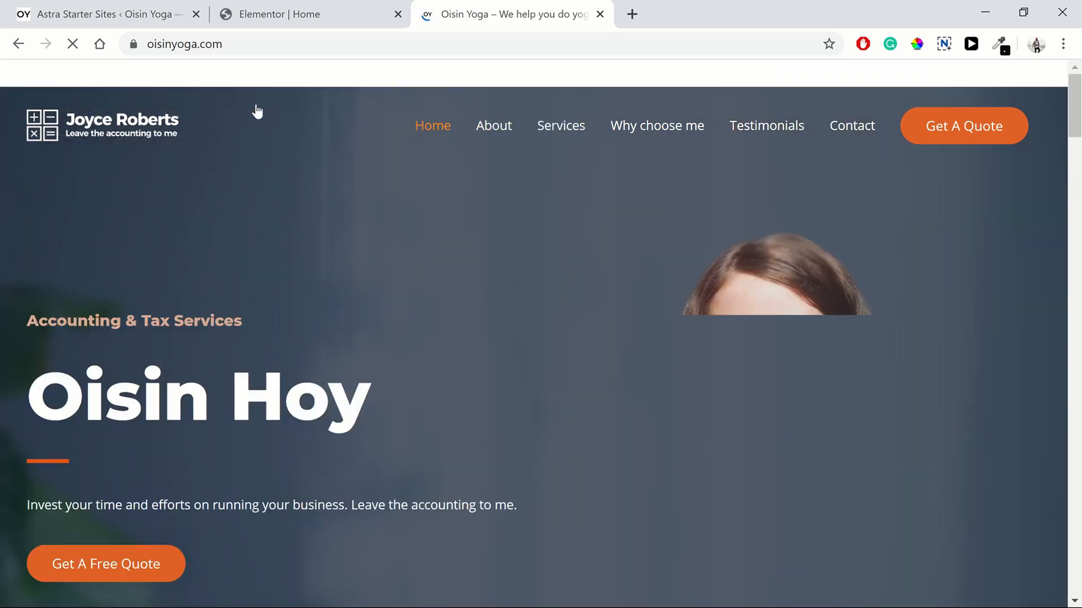
pyautogui.click(131, 17)
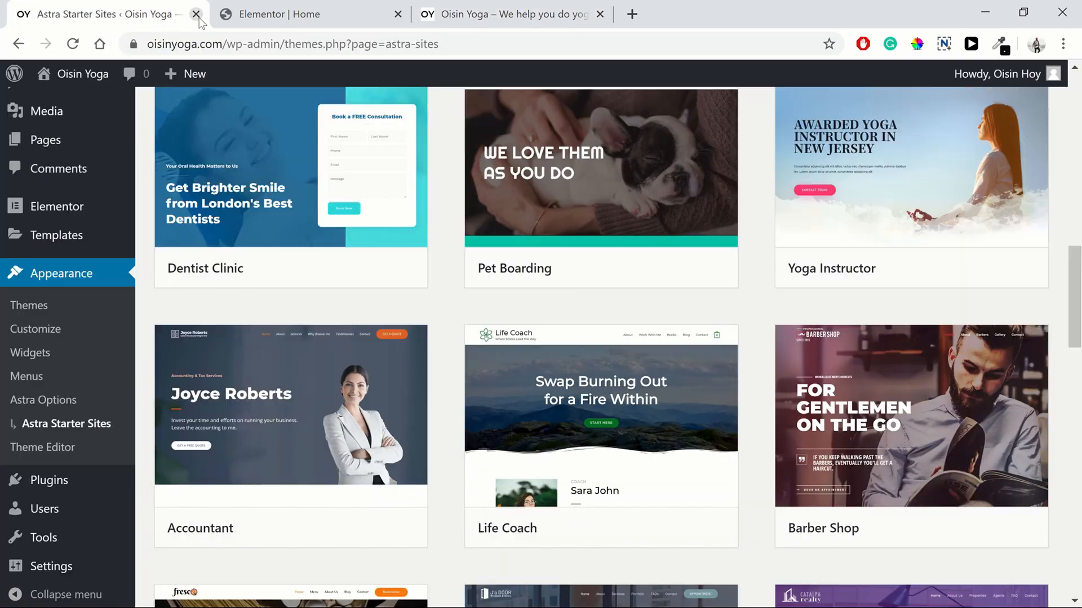
# Step: Close the Astra Starter Sites tab and exit Elementor to the dashboard's Pages list
pyautogui.click(196, 14)
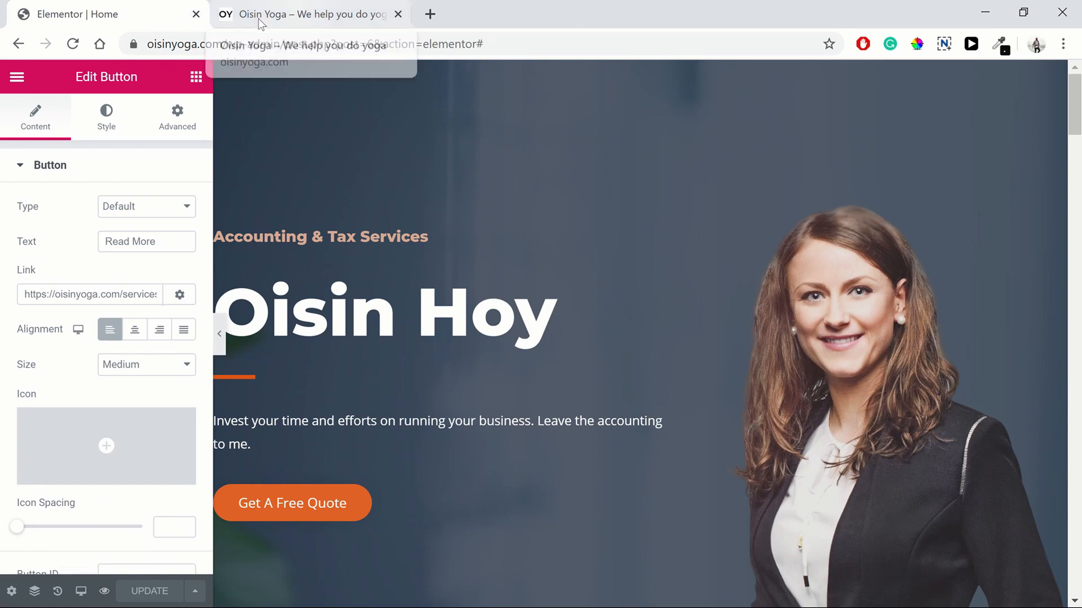
pyautogui.click(17, 77)
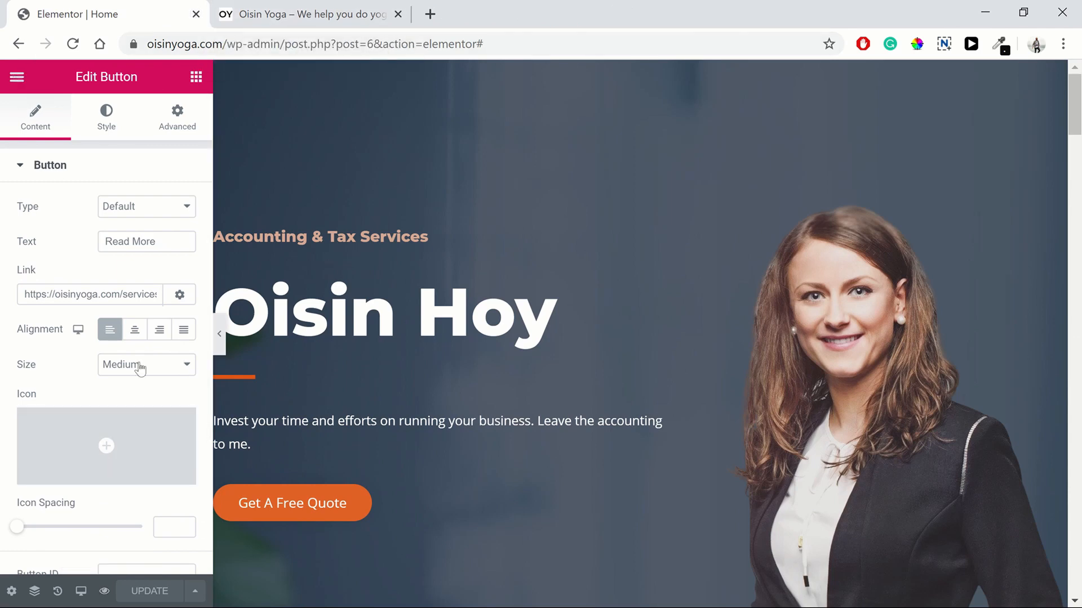
pyautogui.click(152, 523)
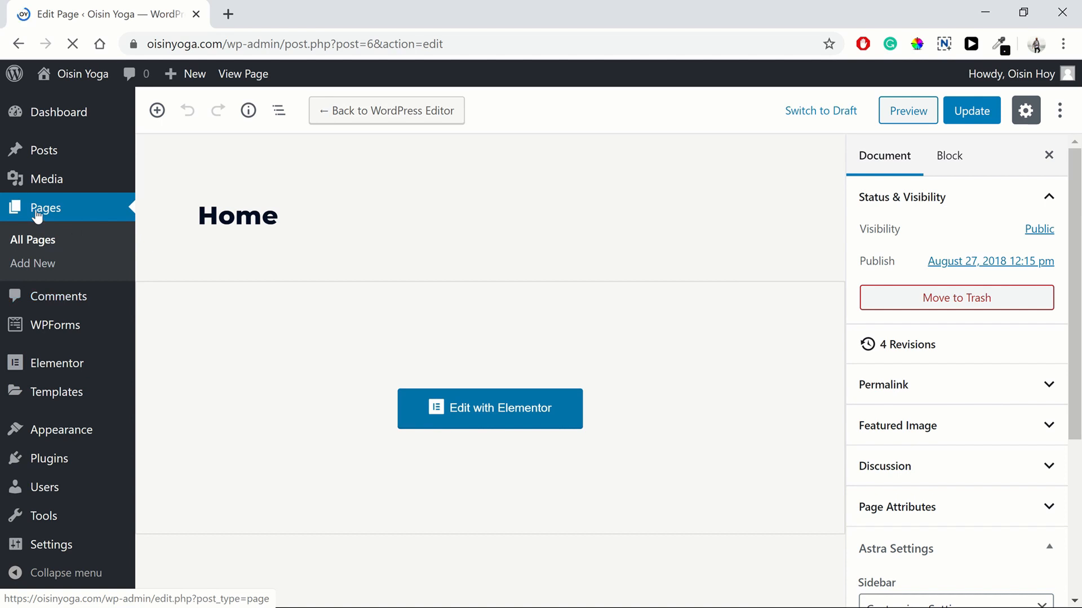
pyautogui.click(36, 214)
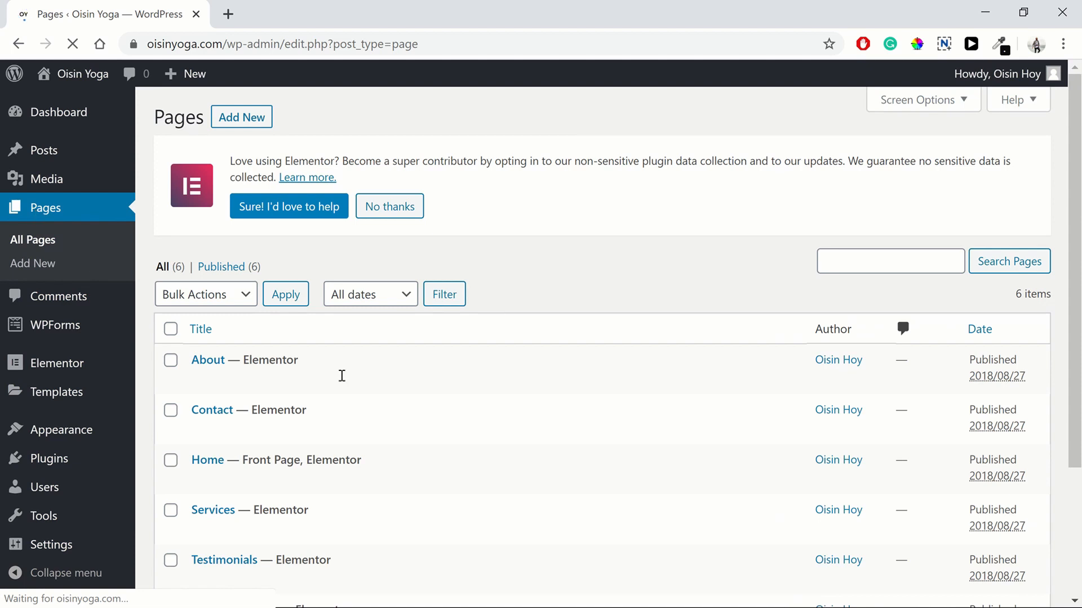
# Step: Quick-edit the About and Contact slugs so they read about and contact
pyautogui.scroll(-3, 342, 376)
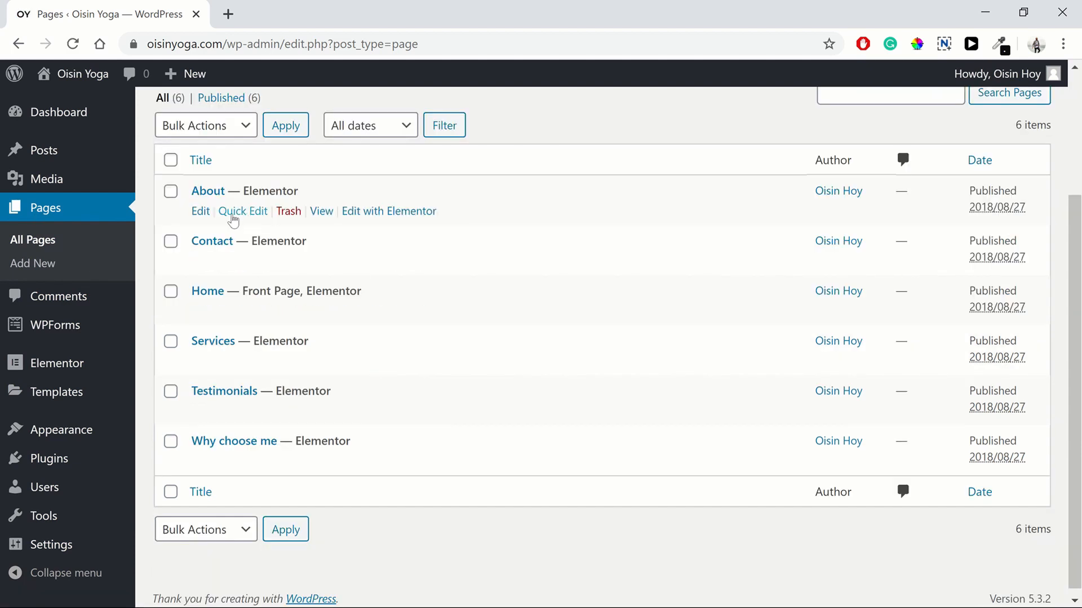
pyautogui.click(233, 213)
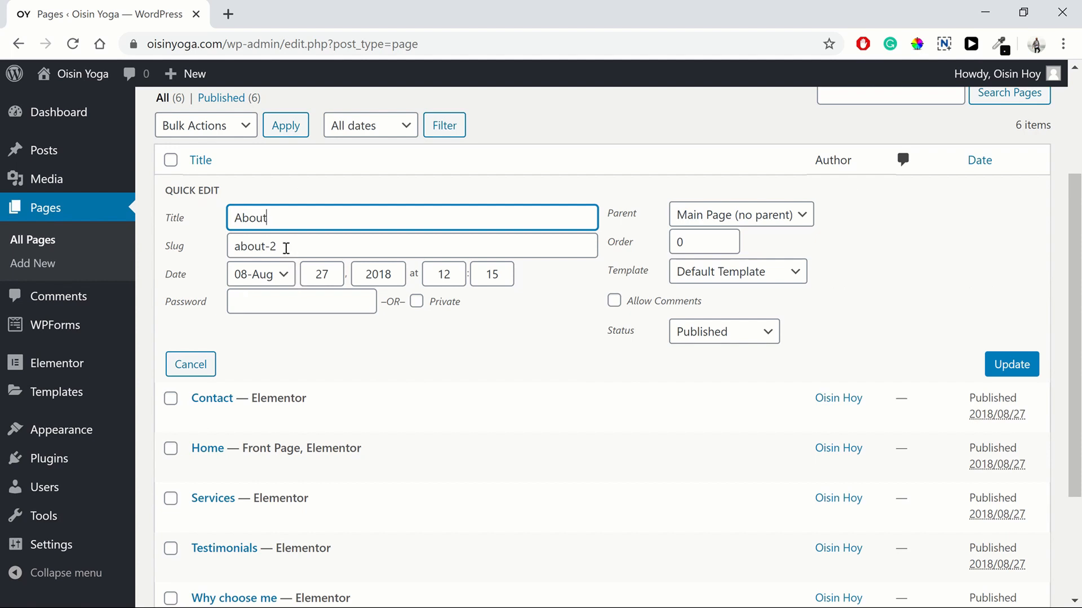
pyautogui.click(286, 249)
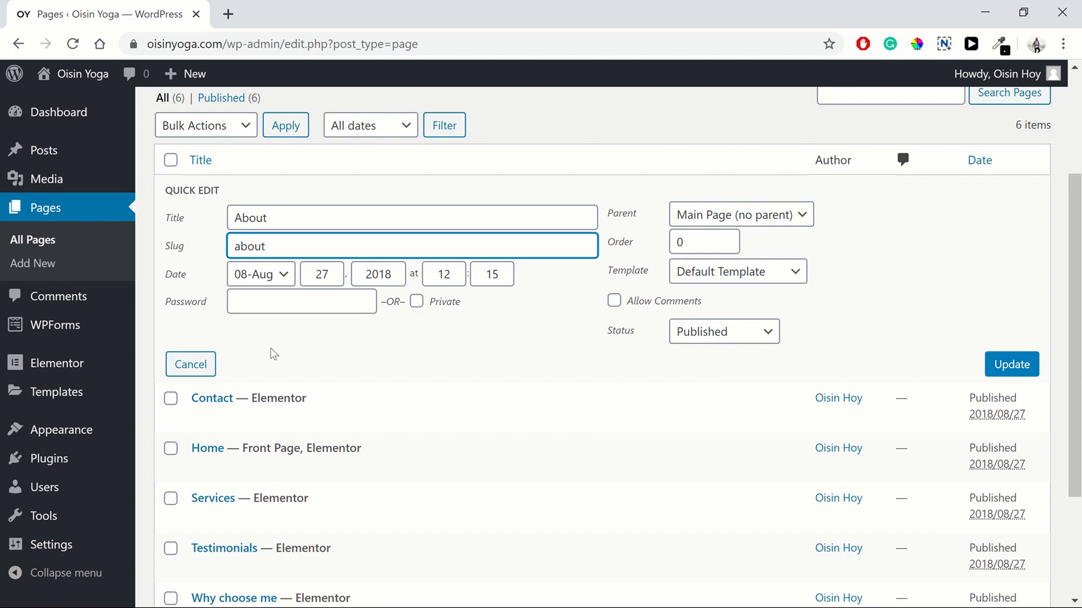
pyautogui.click(1003, 365)
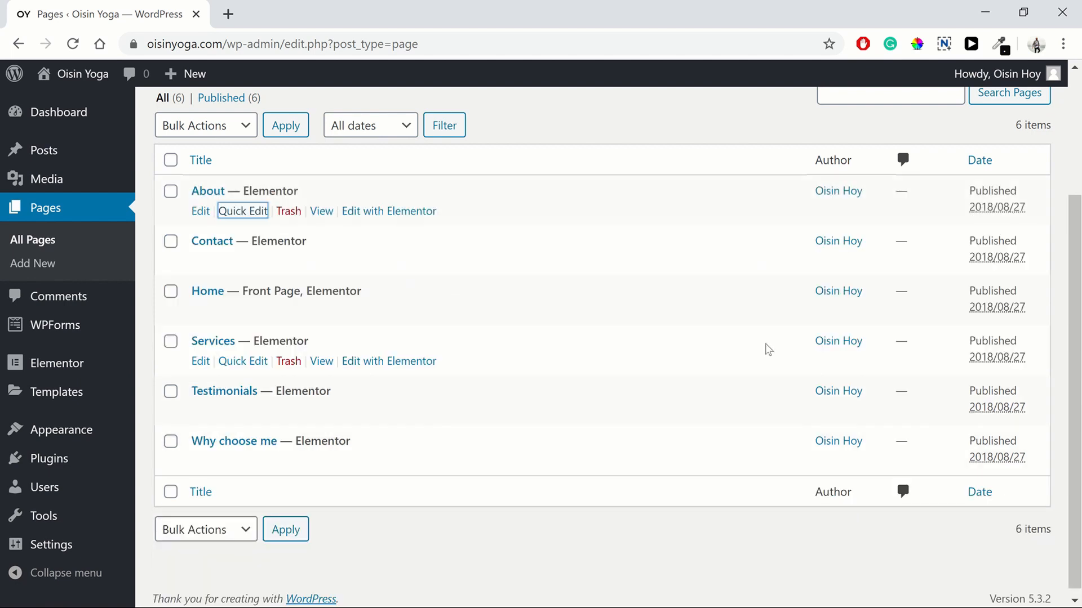
pyautogui.click(240, 260)
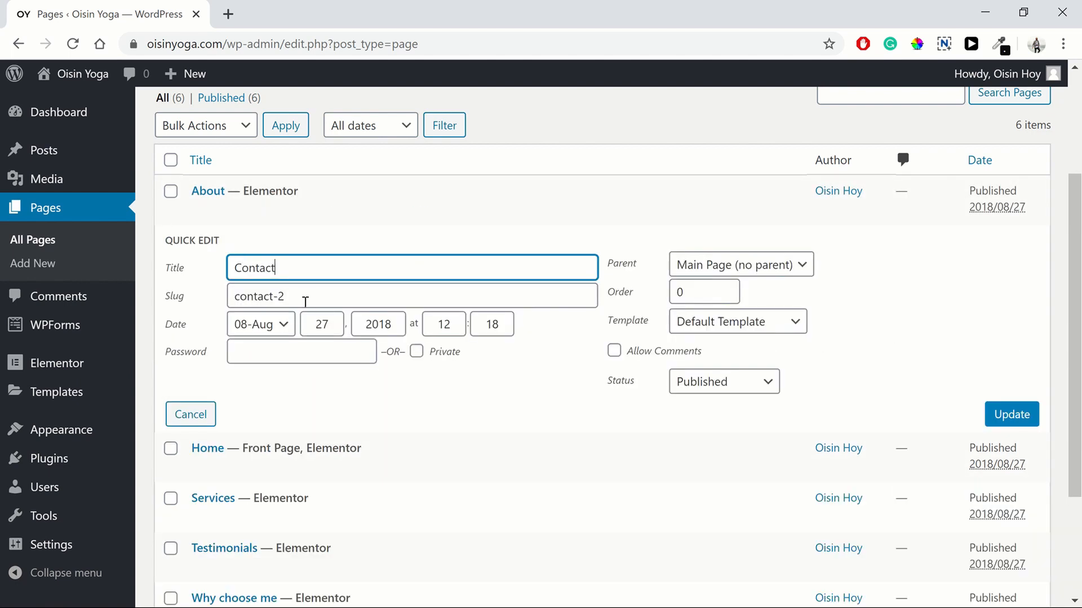
pyautogui.click(302, 300)
pyautogui.press('BackSpace')
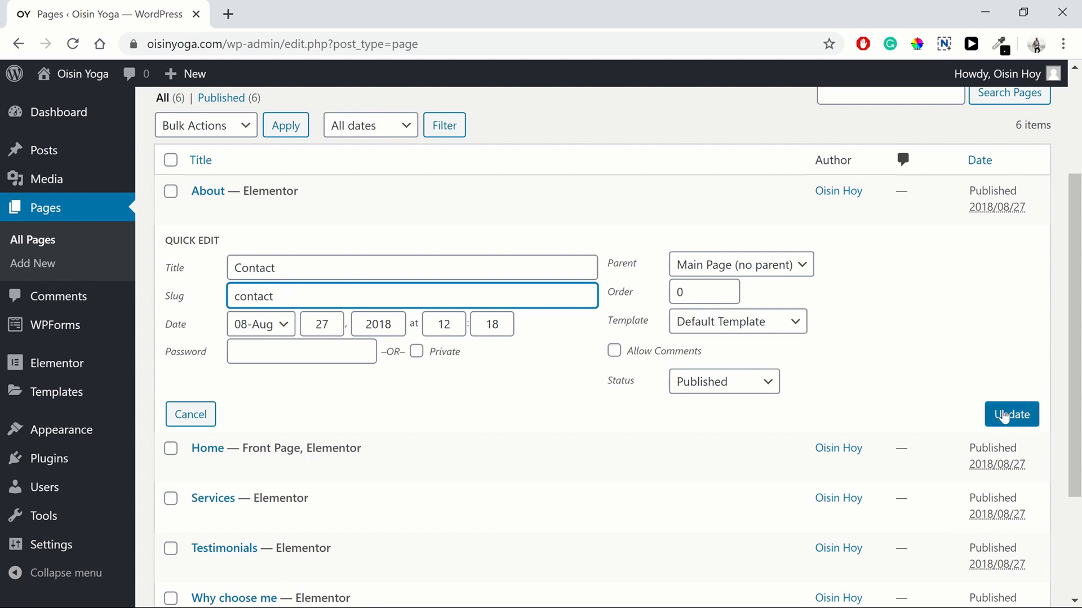
pyautogui.click(1002, 414)
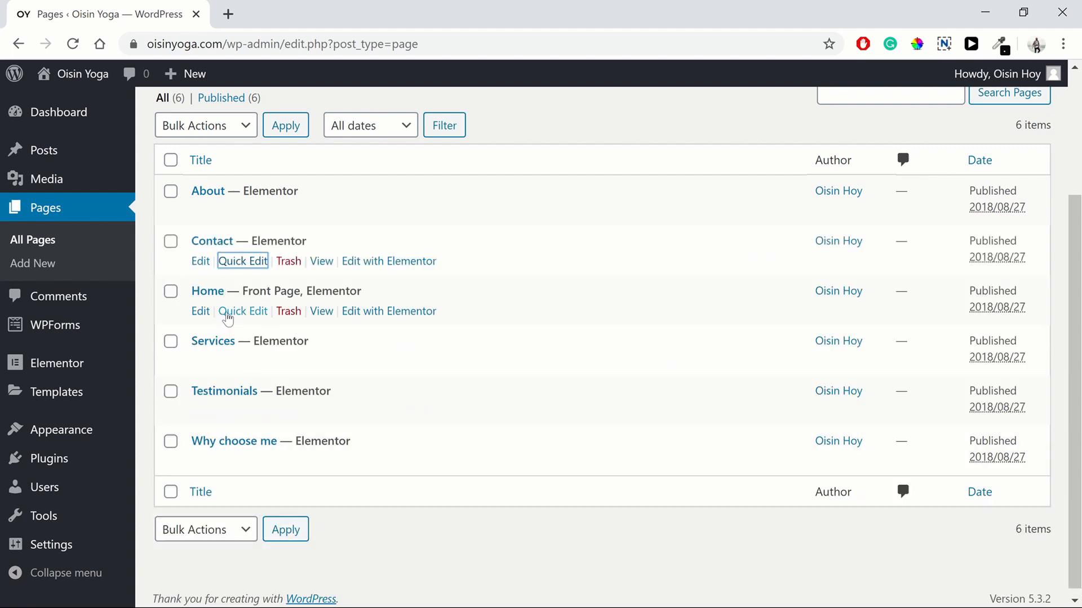
# Step: Strip the -2 suffix so the Home and Services slugs become home and services
pyautogui.click(239, 311)
pyautogui.click(307, 353)
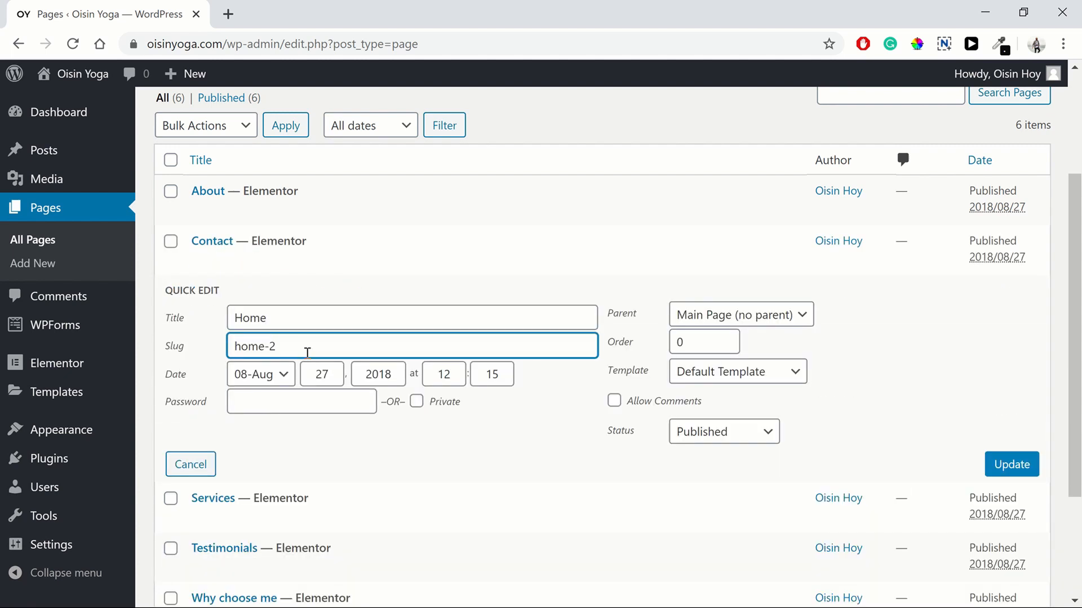
pyautogui.press('BackSpace')
pyautogui.click(998, 463)
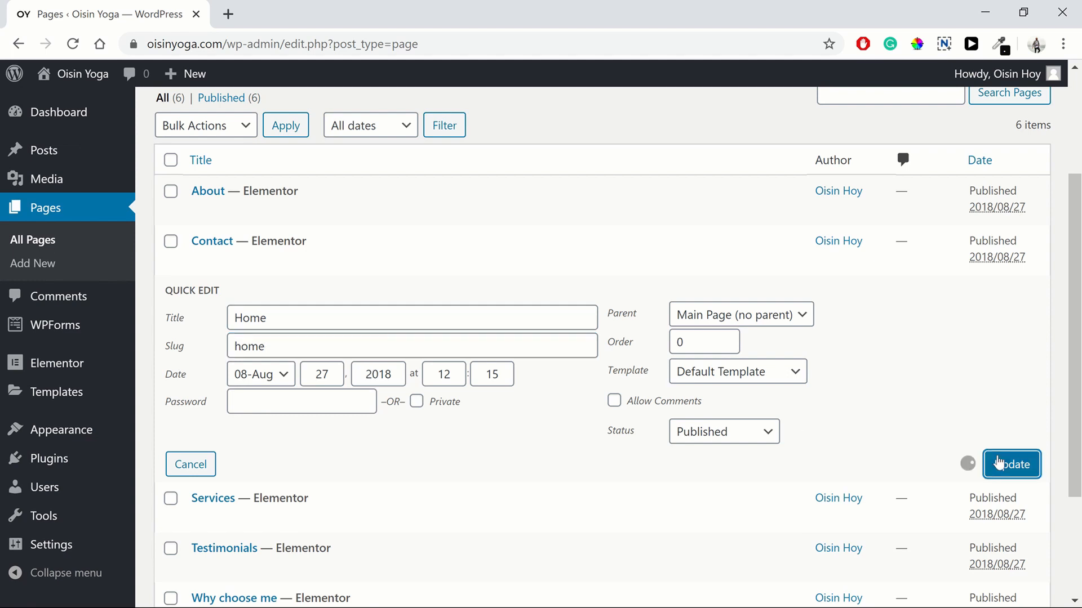
pyautogui.click(229, 361)
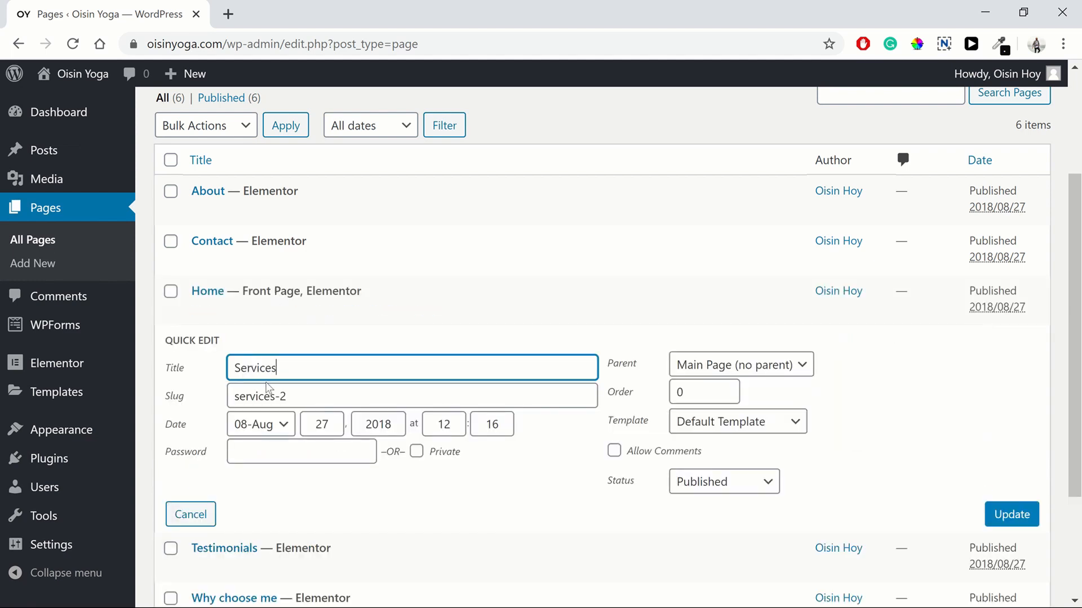
pyautogui.click(304, 386)
pyautogui.press('BackSpace')
pyautogui.press('BackSpace')
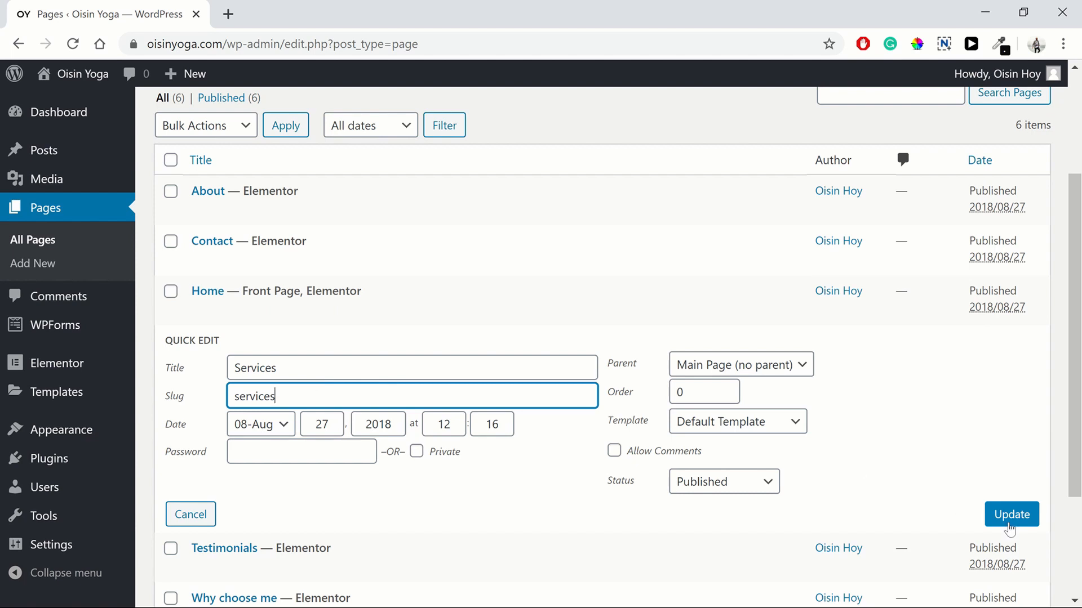
pyautogui.click(1010, 525)
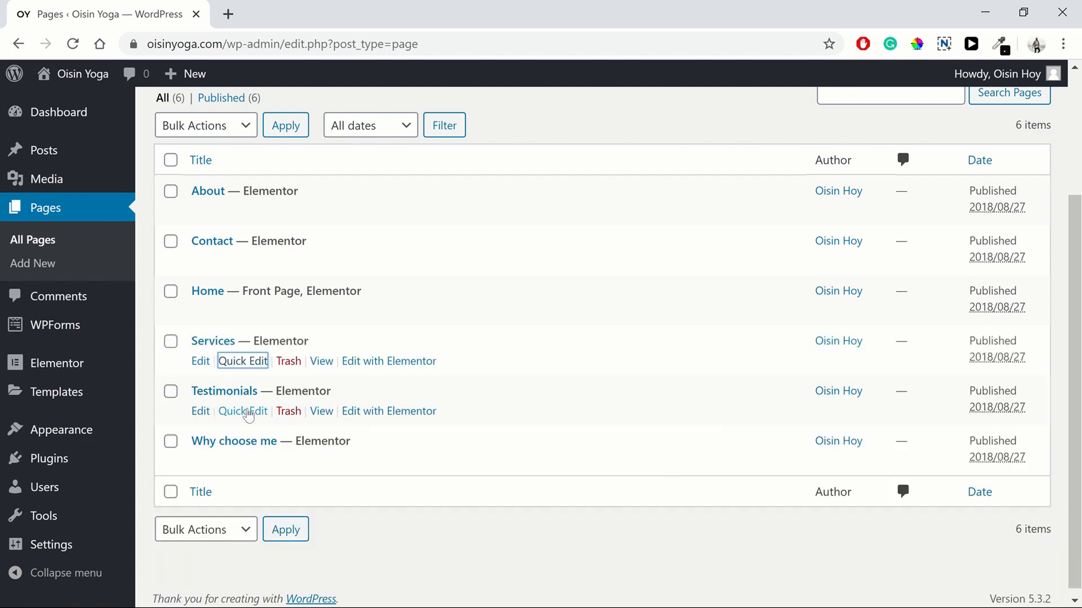
# Step: Leave the Testimonials and Why choose me slugs unchanged and visit the live site
pyautogui.click(250, 414)
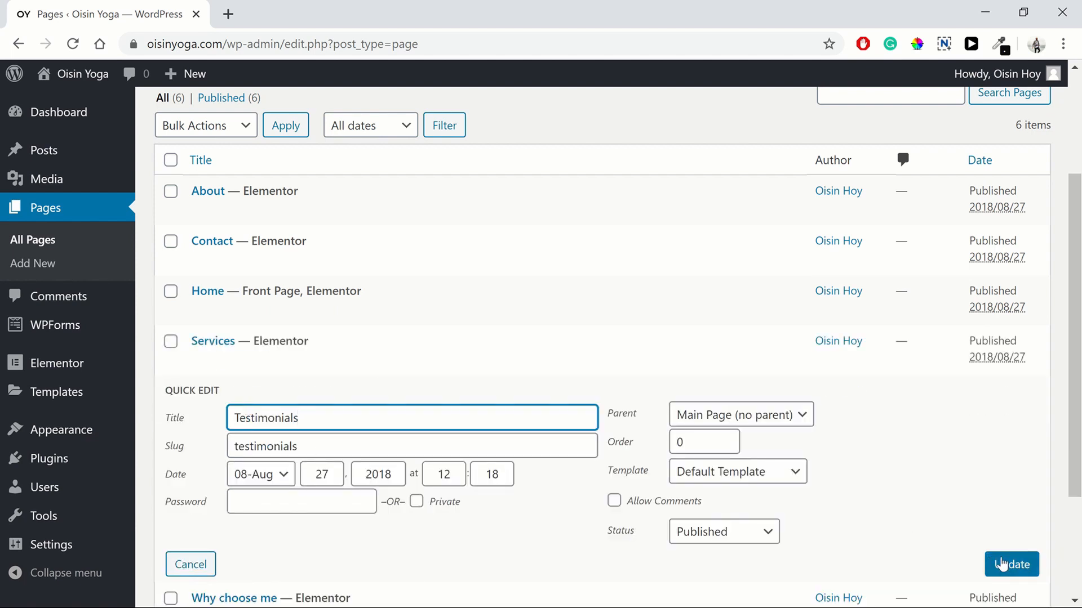
pyautogui.click(208, 564)
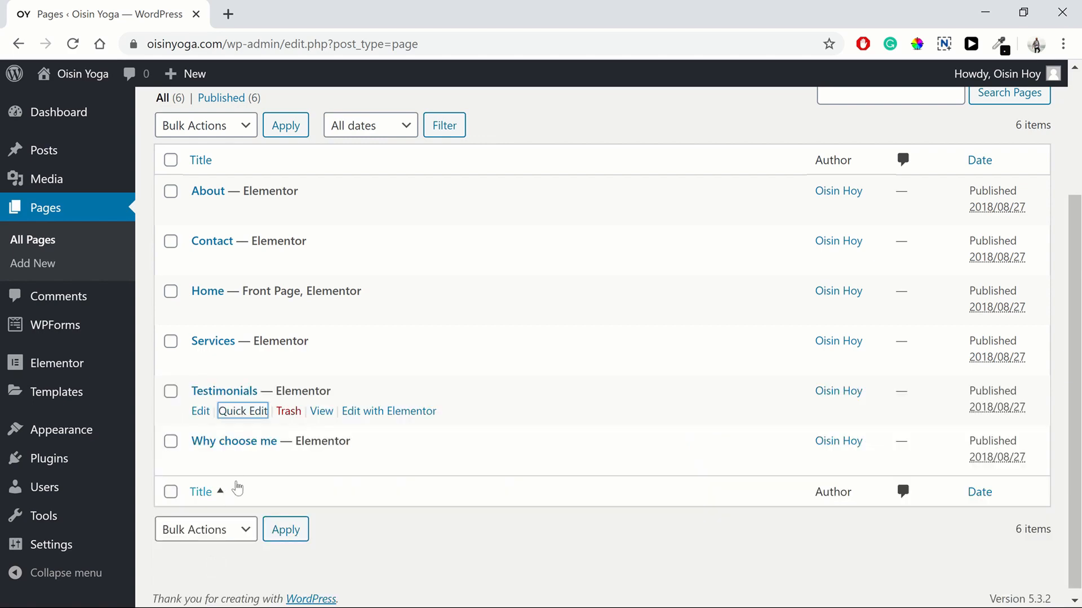
pyautogui.click(231, 462)
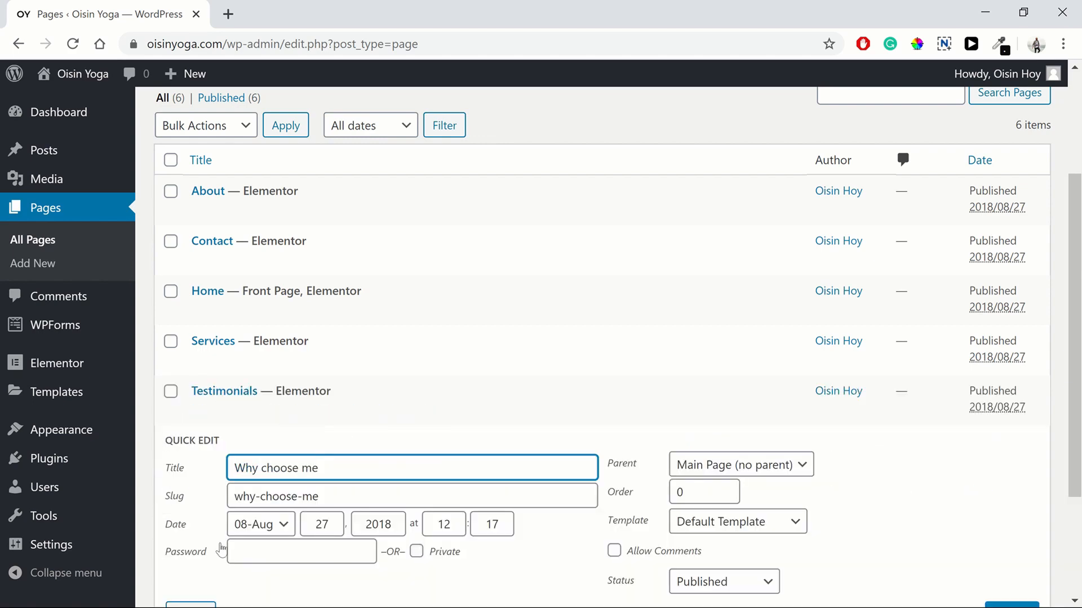
pyautogui.scroll(-2, 189, 566)
pyautogui.click(190, 529)
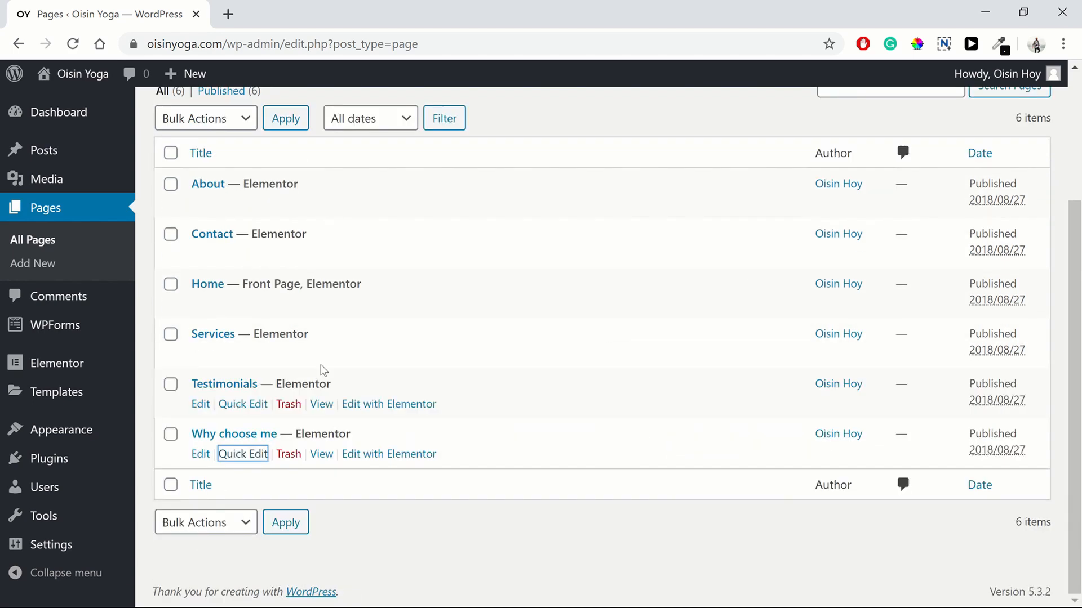
pyautogui.click(73, 79)
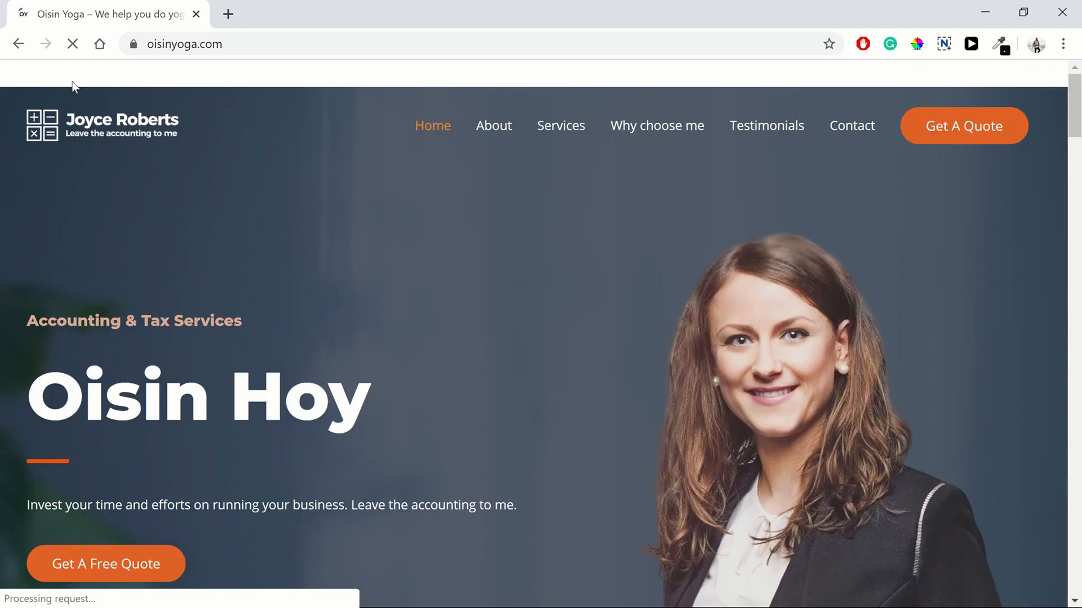
# Step: Scroll down the live home page, then reopen the Home page in Elementor
pyautogui.scroll(-1, 126, 577)
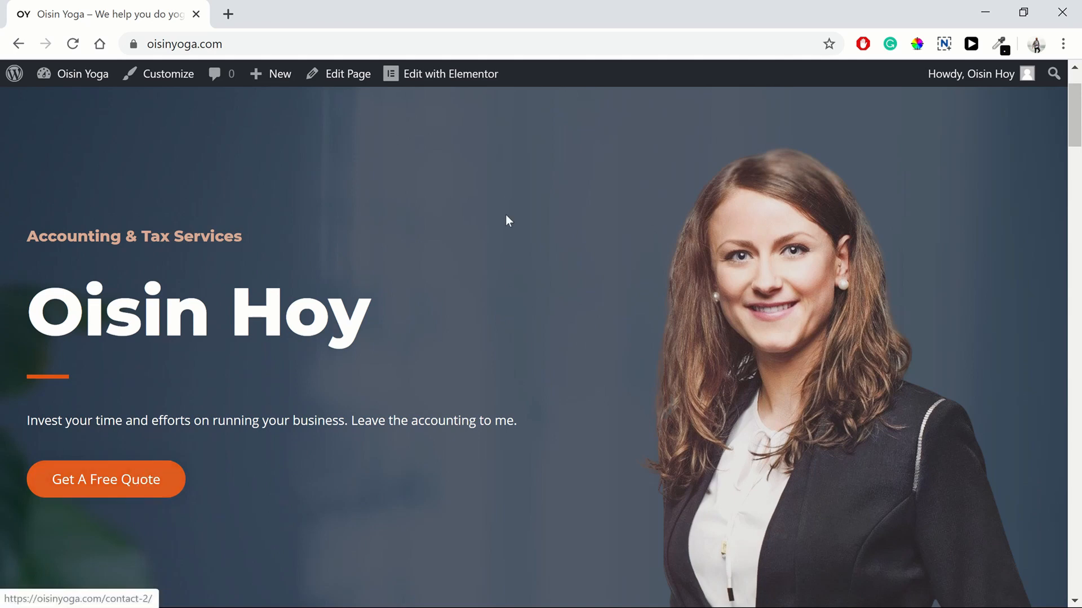
pyautogui.click(435, 76)
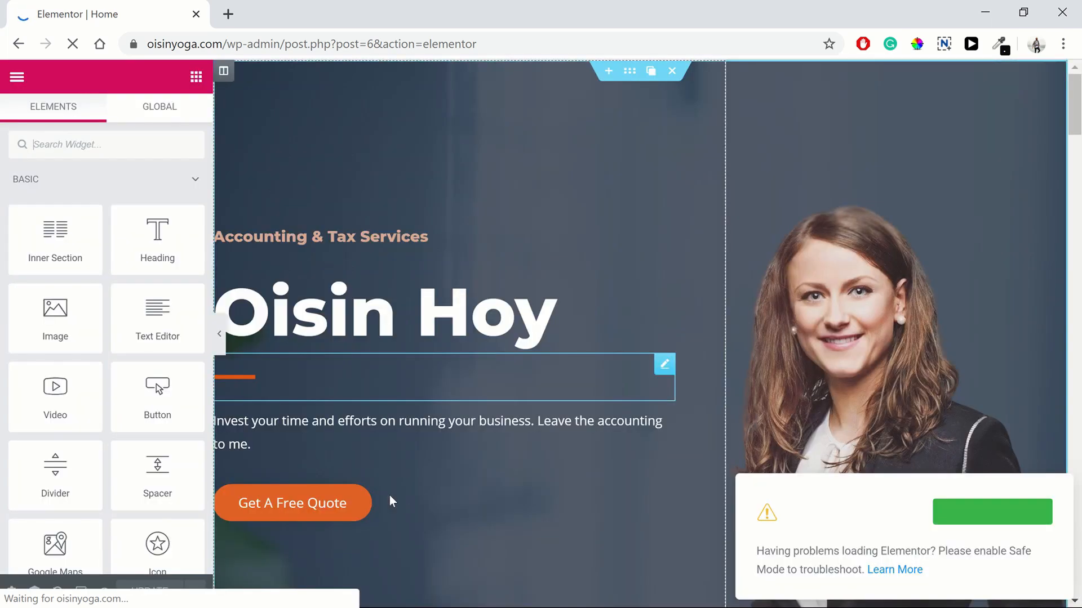
# Step: Link the Get A Free Quote button to the Contact page and save
pyautogui.click(410, 502)
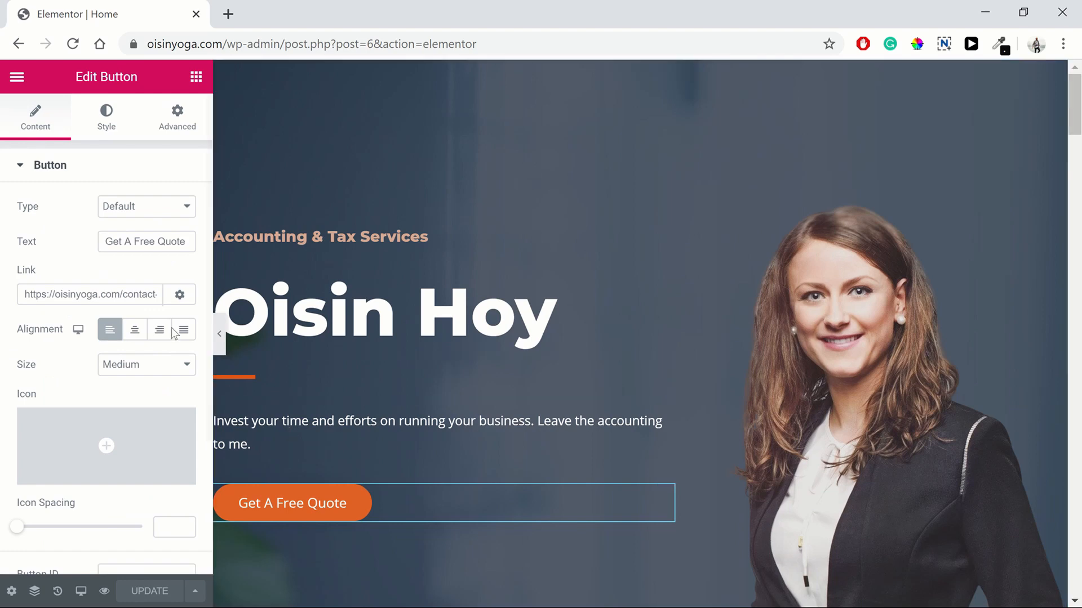
pyautogui.tripleClick(145, 295)
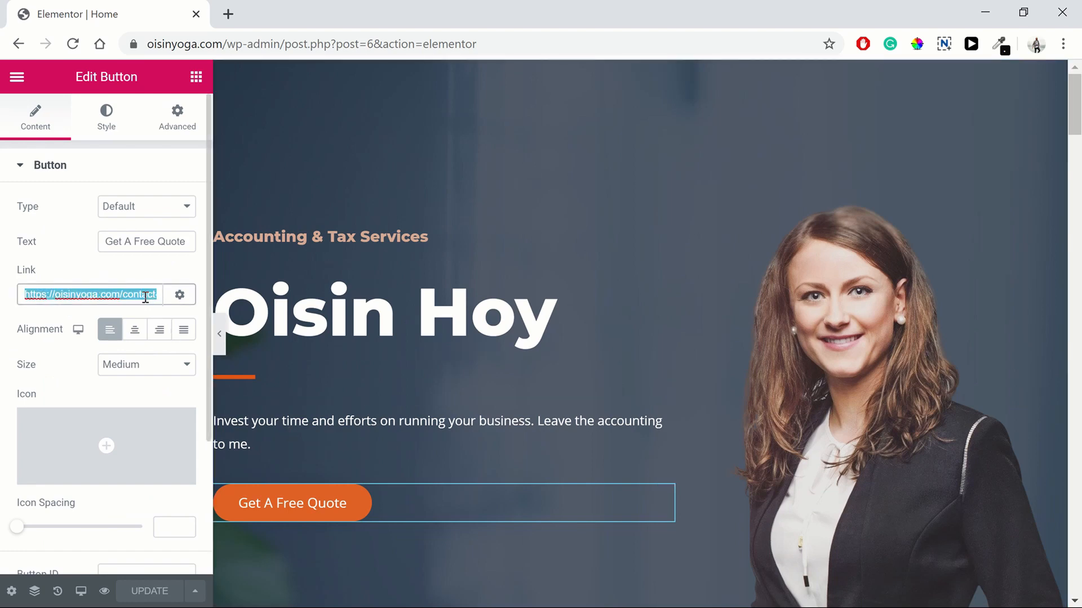
pyautogui.write('cont')
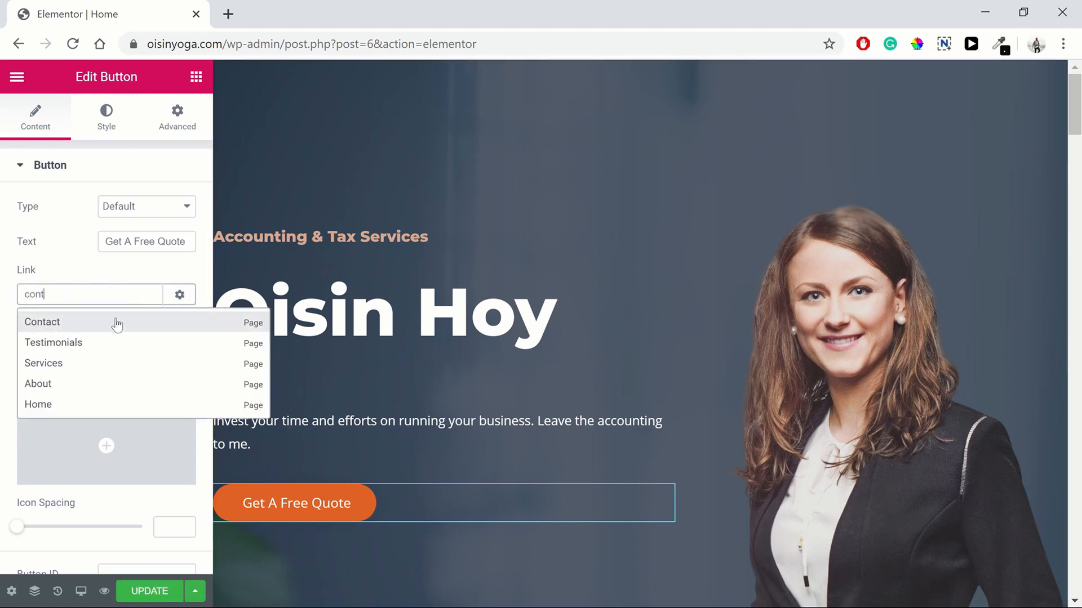
pyautogui.click(116, 322)
pyautogui.click(145, 588)
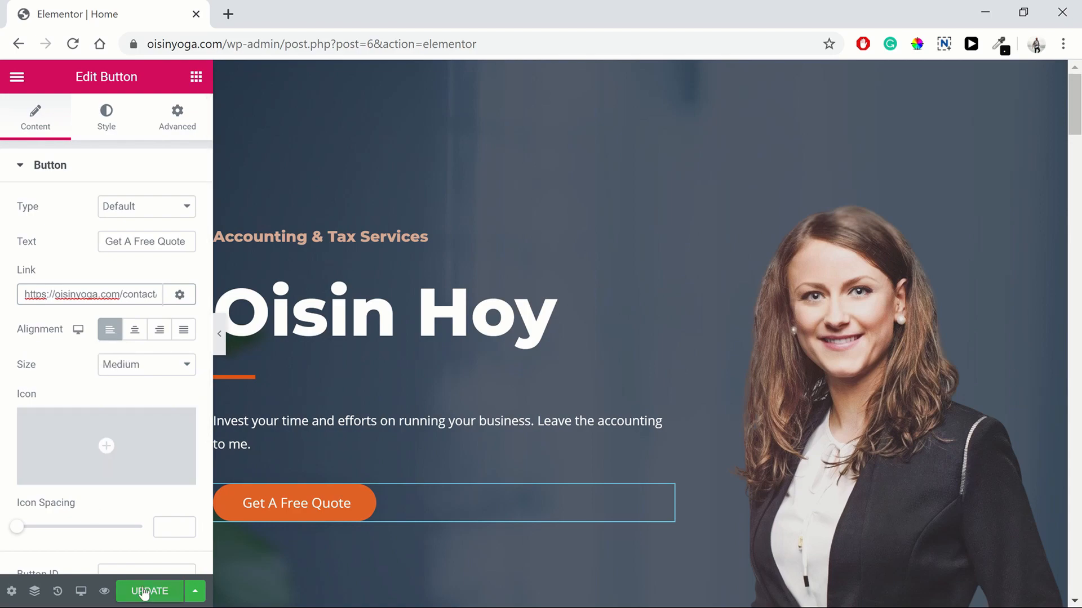
# Step: Link the Accounting Services Read More button to the Services page, save, and preview
pyautogui.scroll(-12, 549, 458)
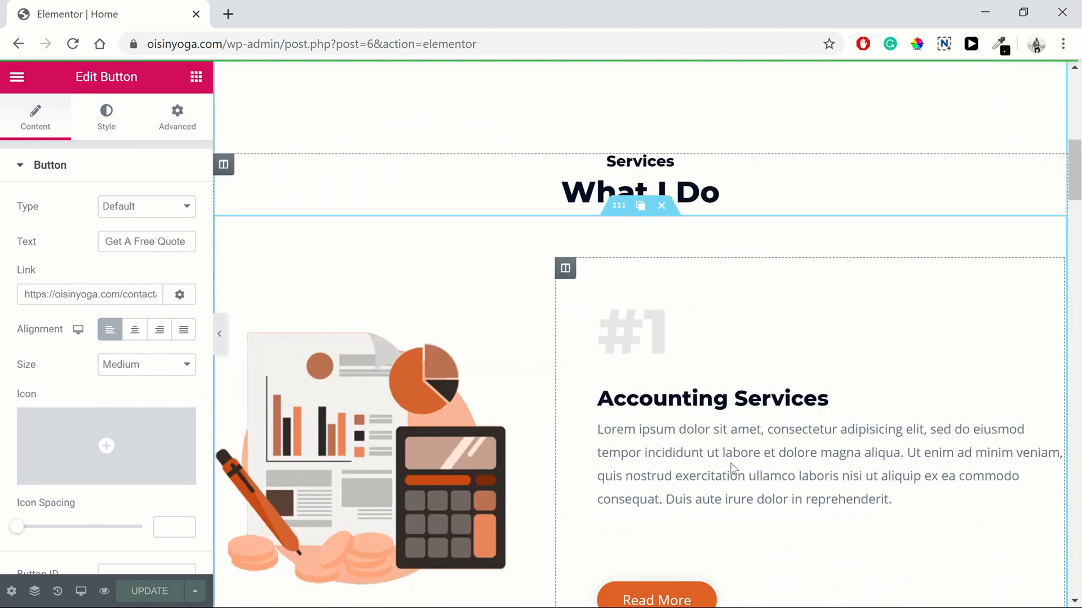
pyautogui.click(782, 493)
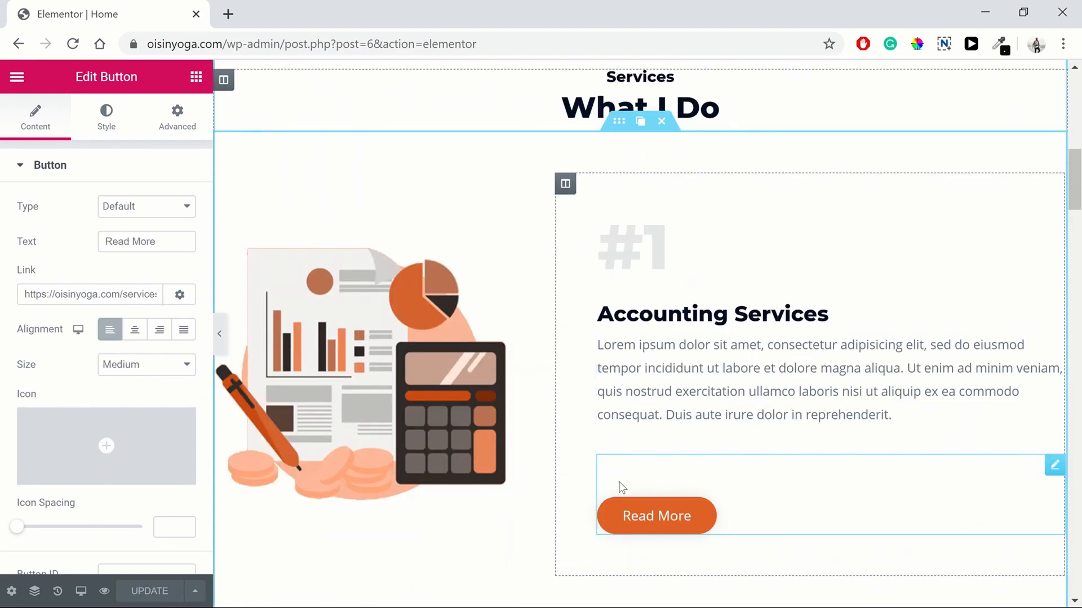
pyautogui.doubleClick(125, 297)
pyautogui.hotkey('ctrl', 'a')
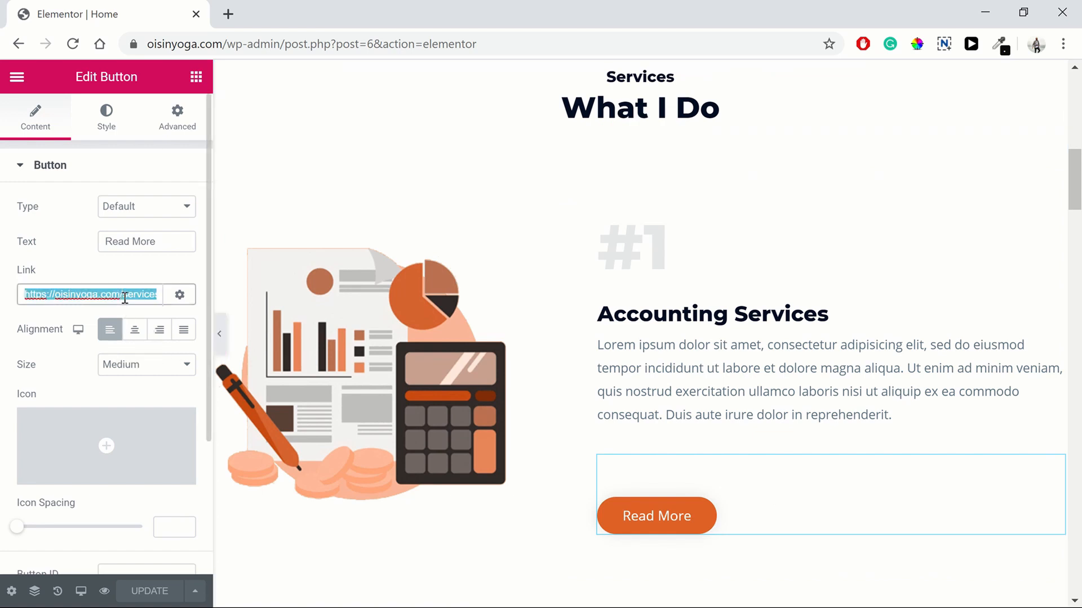
pyautogui.write('serv')
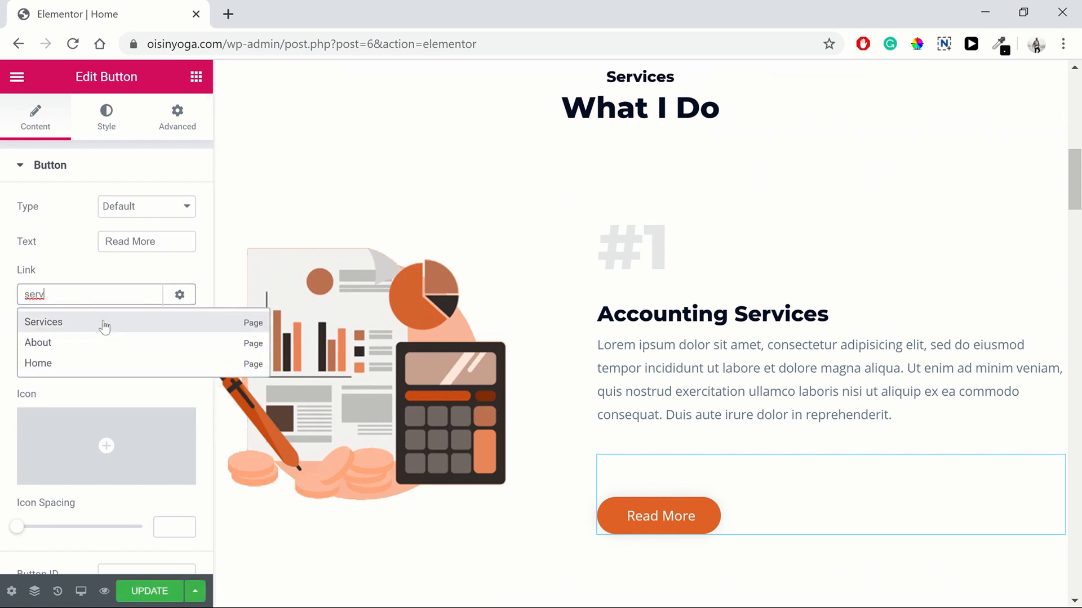
pyautogui.click(104, 321)
pyautogui.click(151, 593)
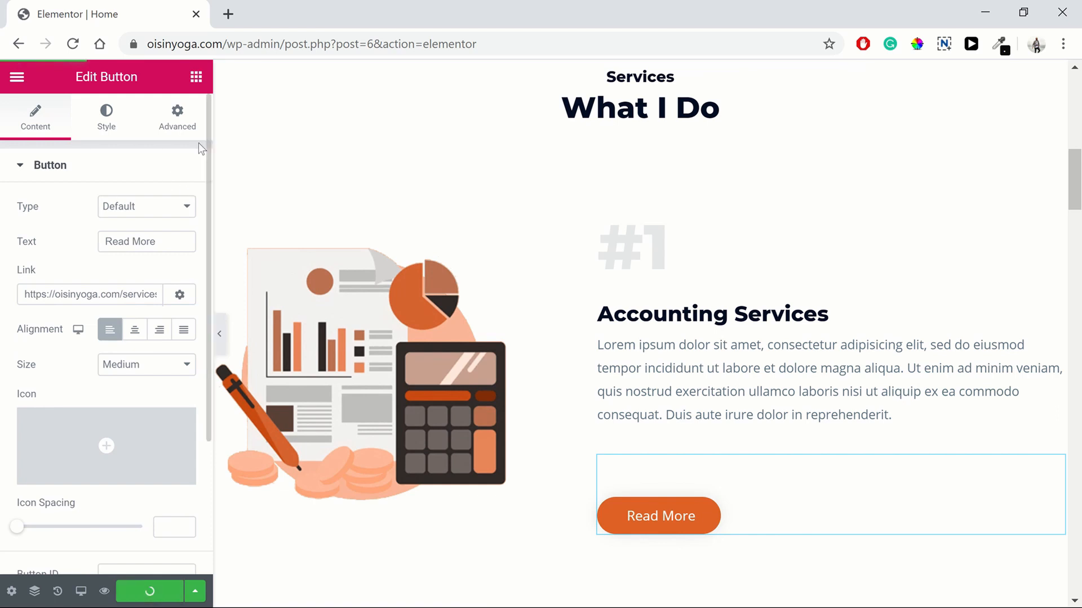
pyautogui.click(105, 595)
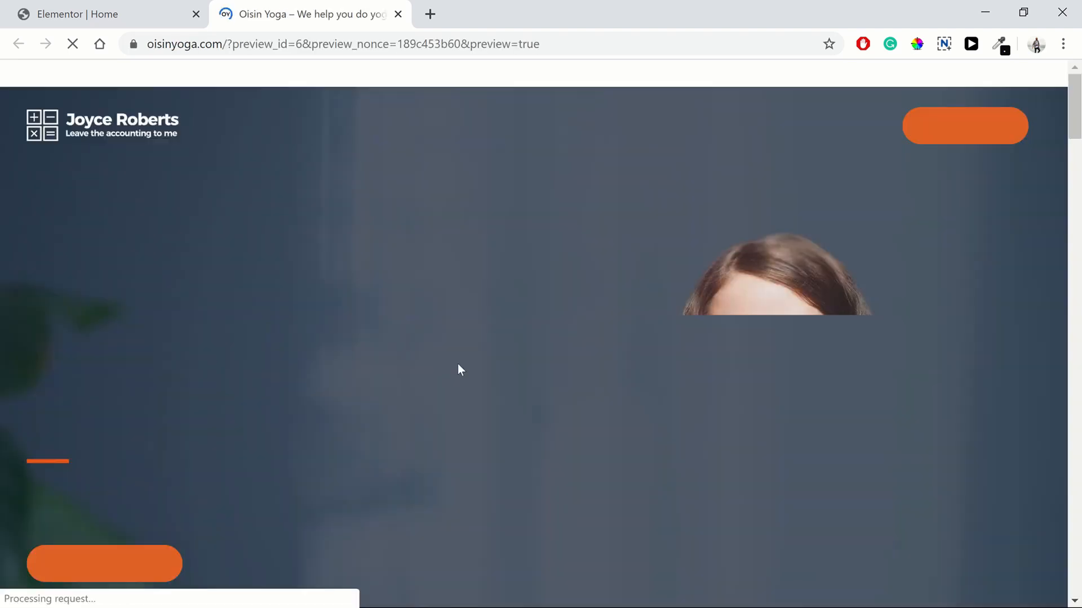
# Step: Follow Get A Free Quote to the Contact page, scroll through it, and return Home
pyautogui.click(148, 570)
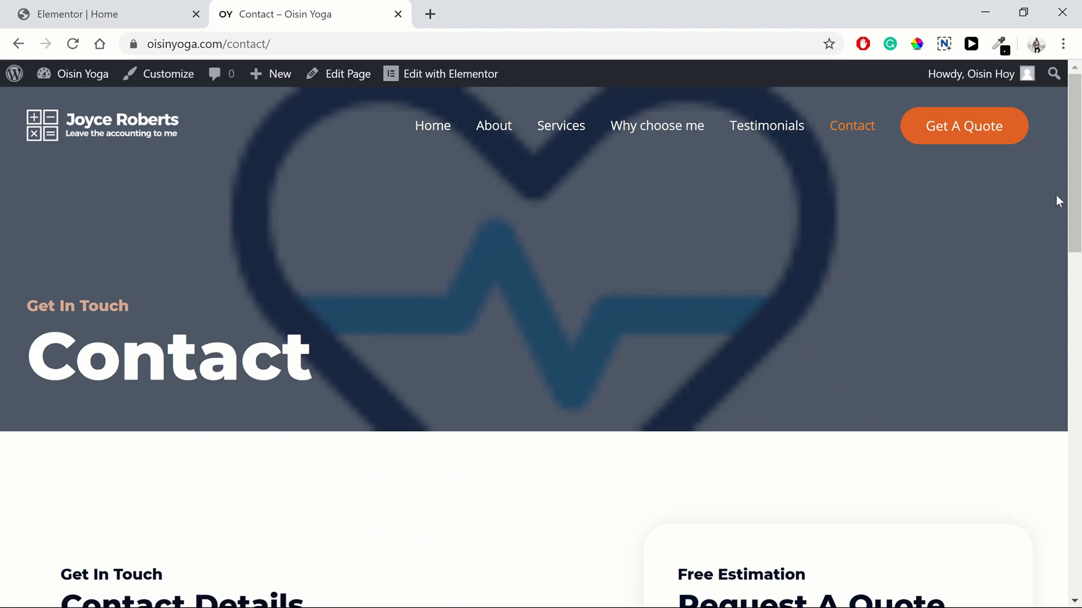
pyautogui.moveTo(1075, 177); pyautogui.dragTo(1080, 116)
pyautogui.click(430, 135)
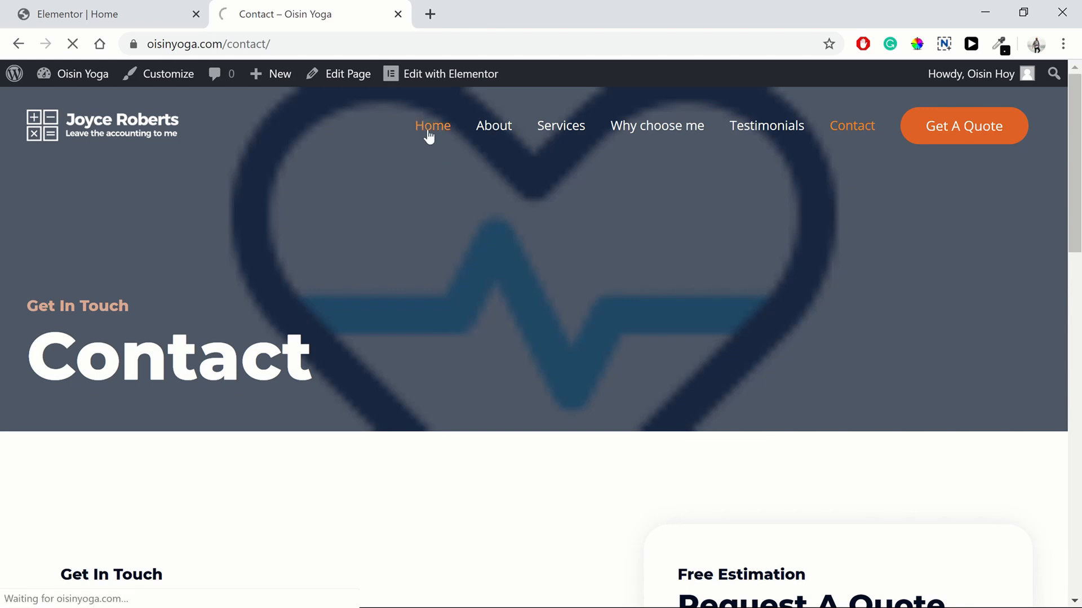